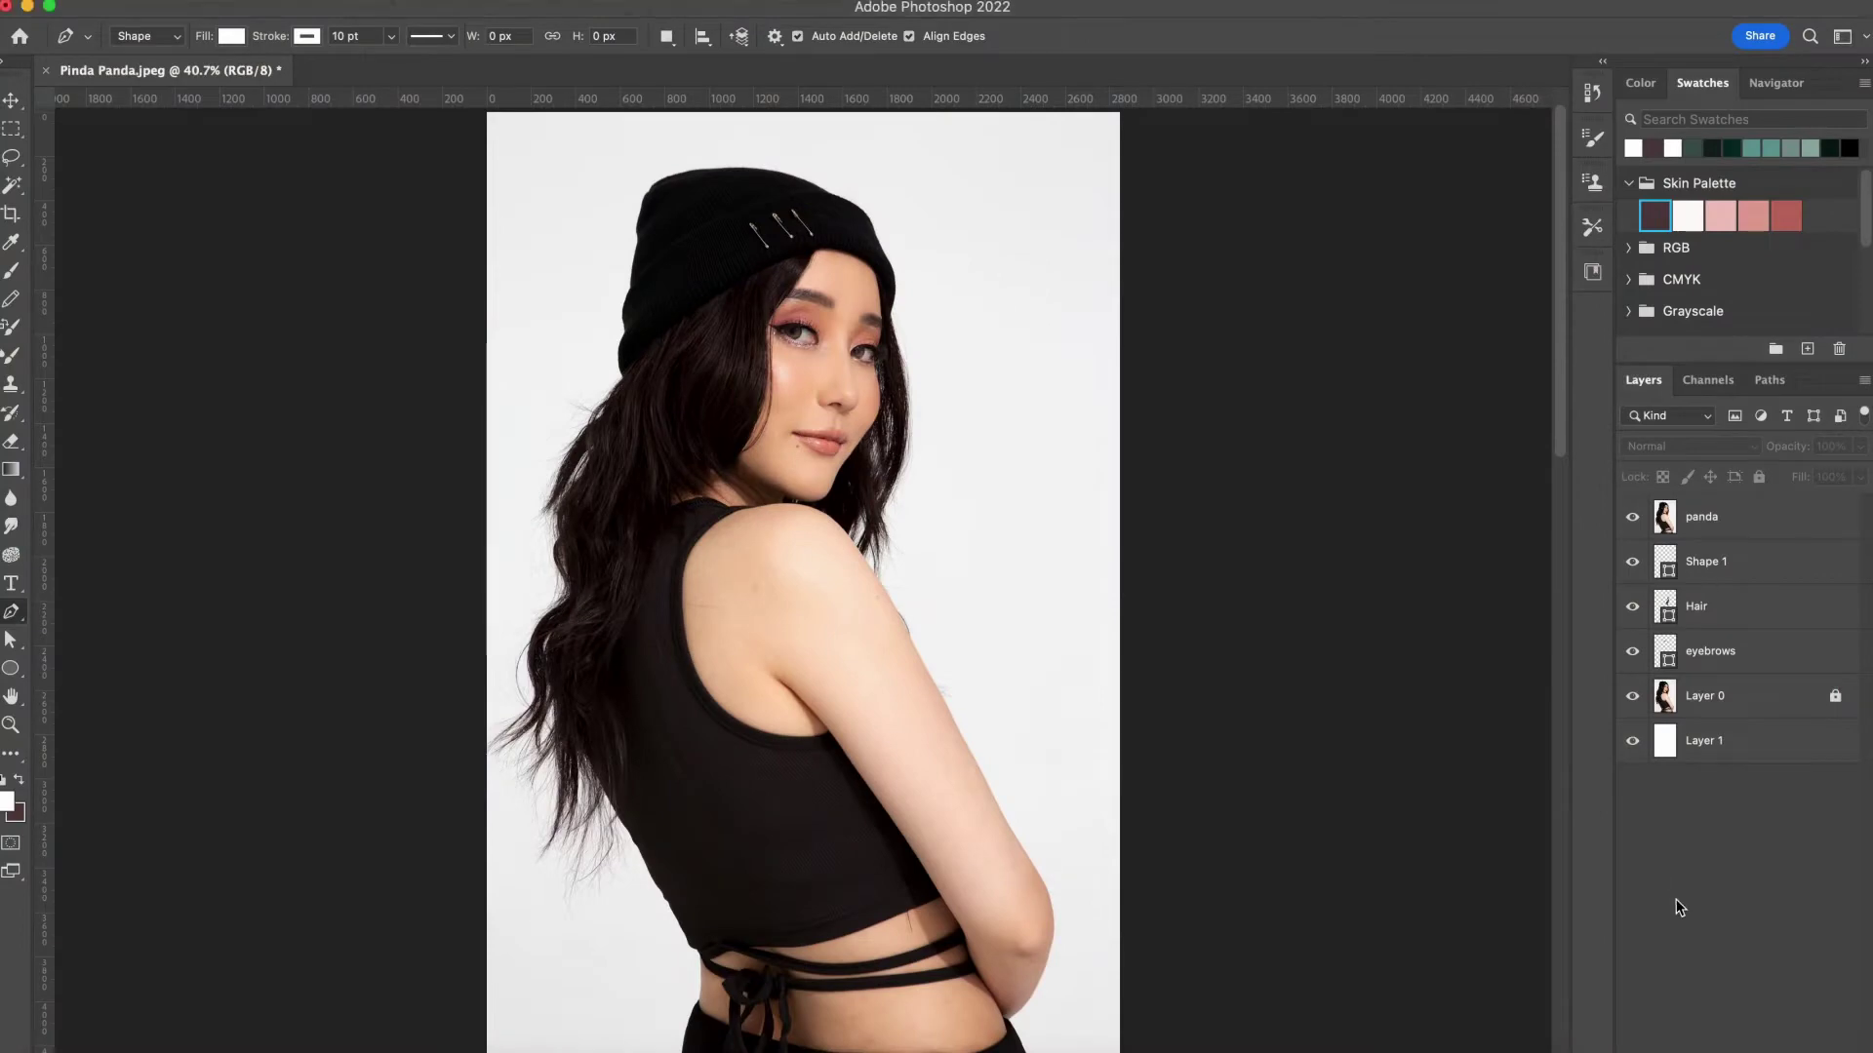
# Check the shapes against the reference photo, then select Shape 1 and zoom in on the chin
pyautogui.click(1716, 651)
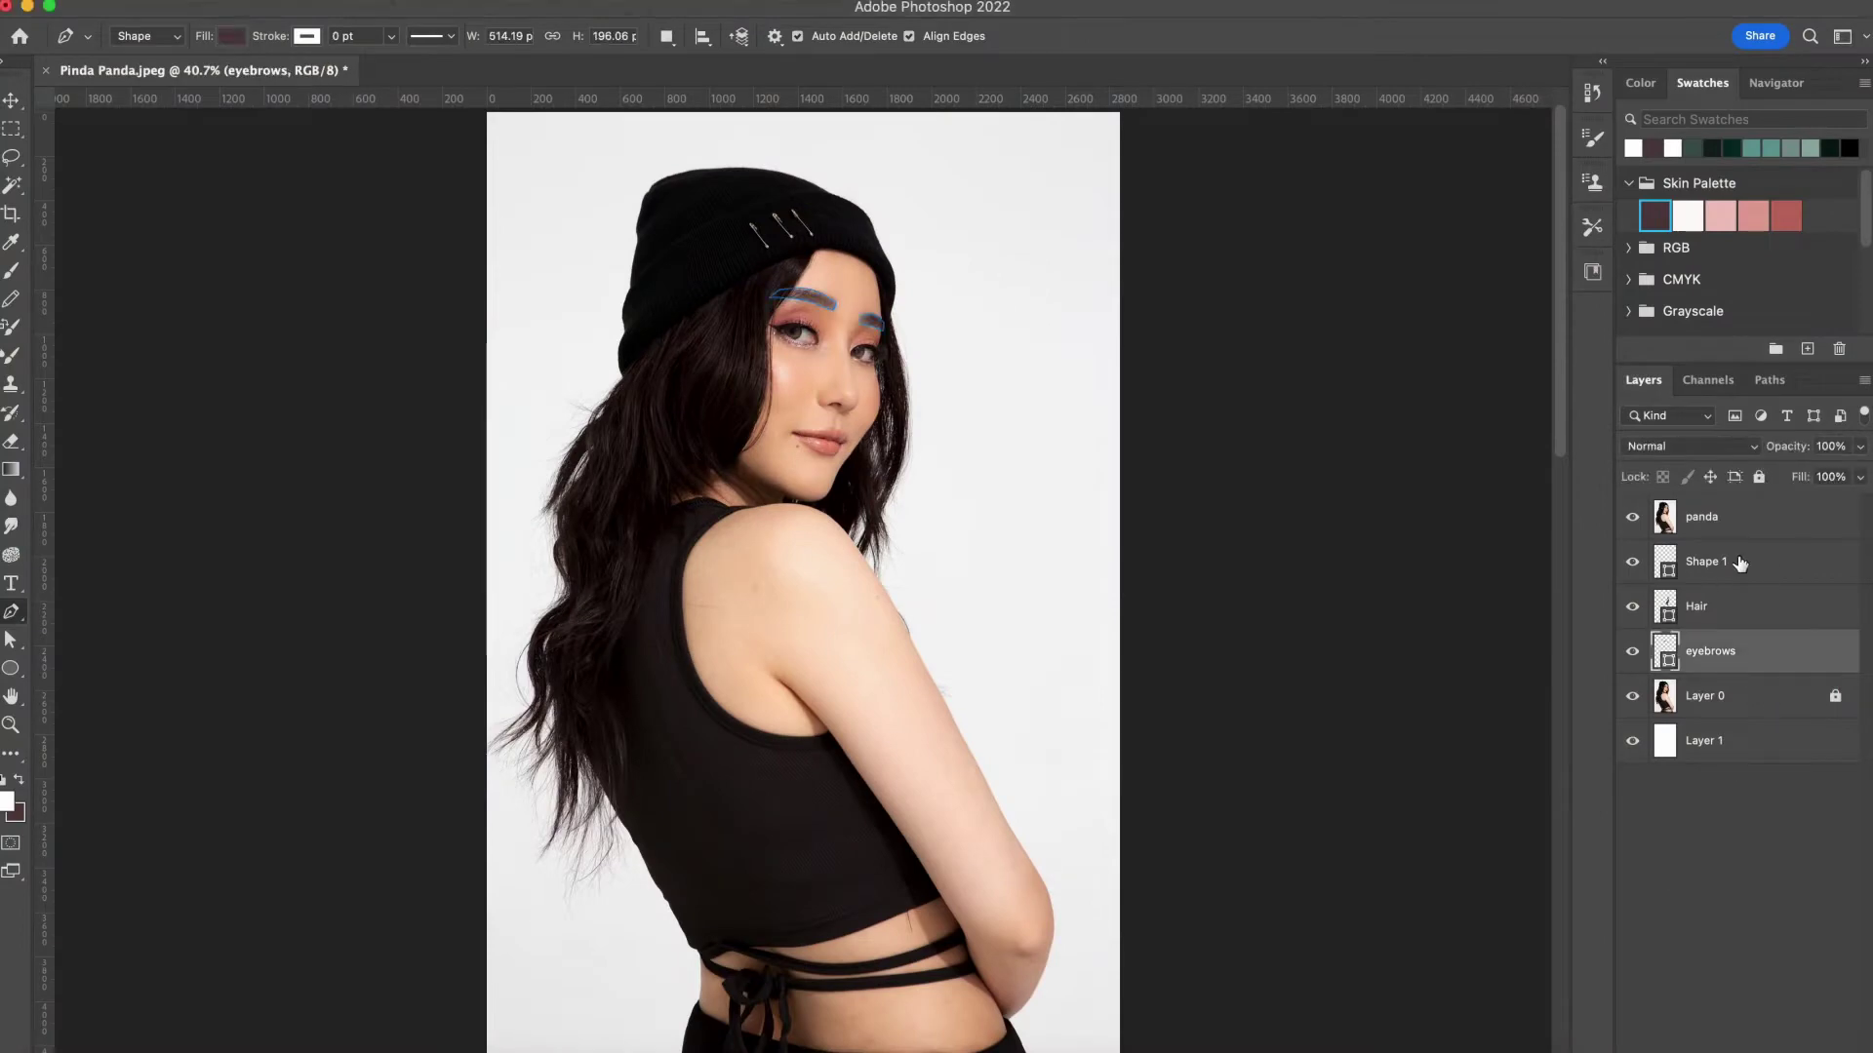
pyautogui.click(1717, 517)
pyautogui.click(1631, 518)
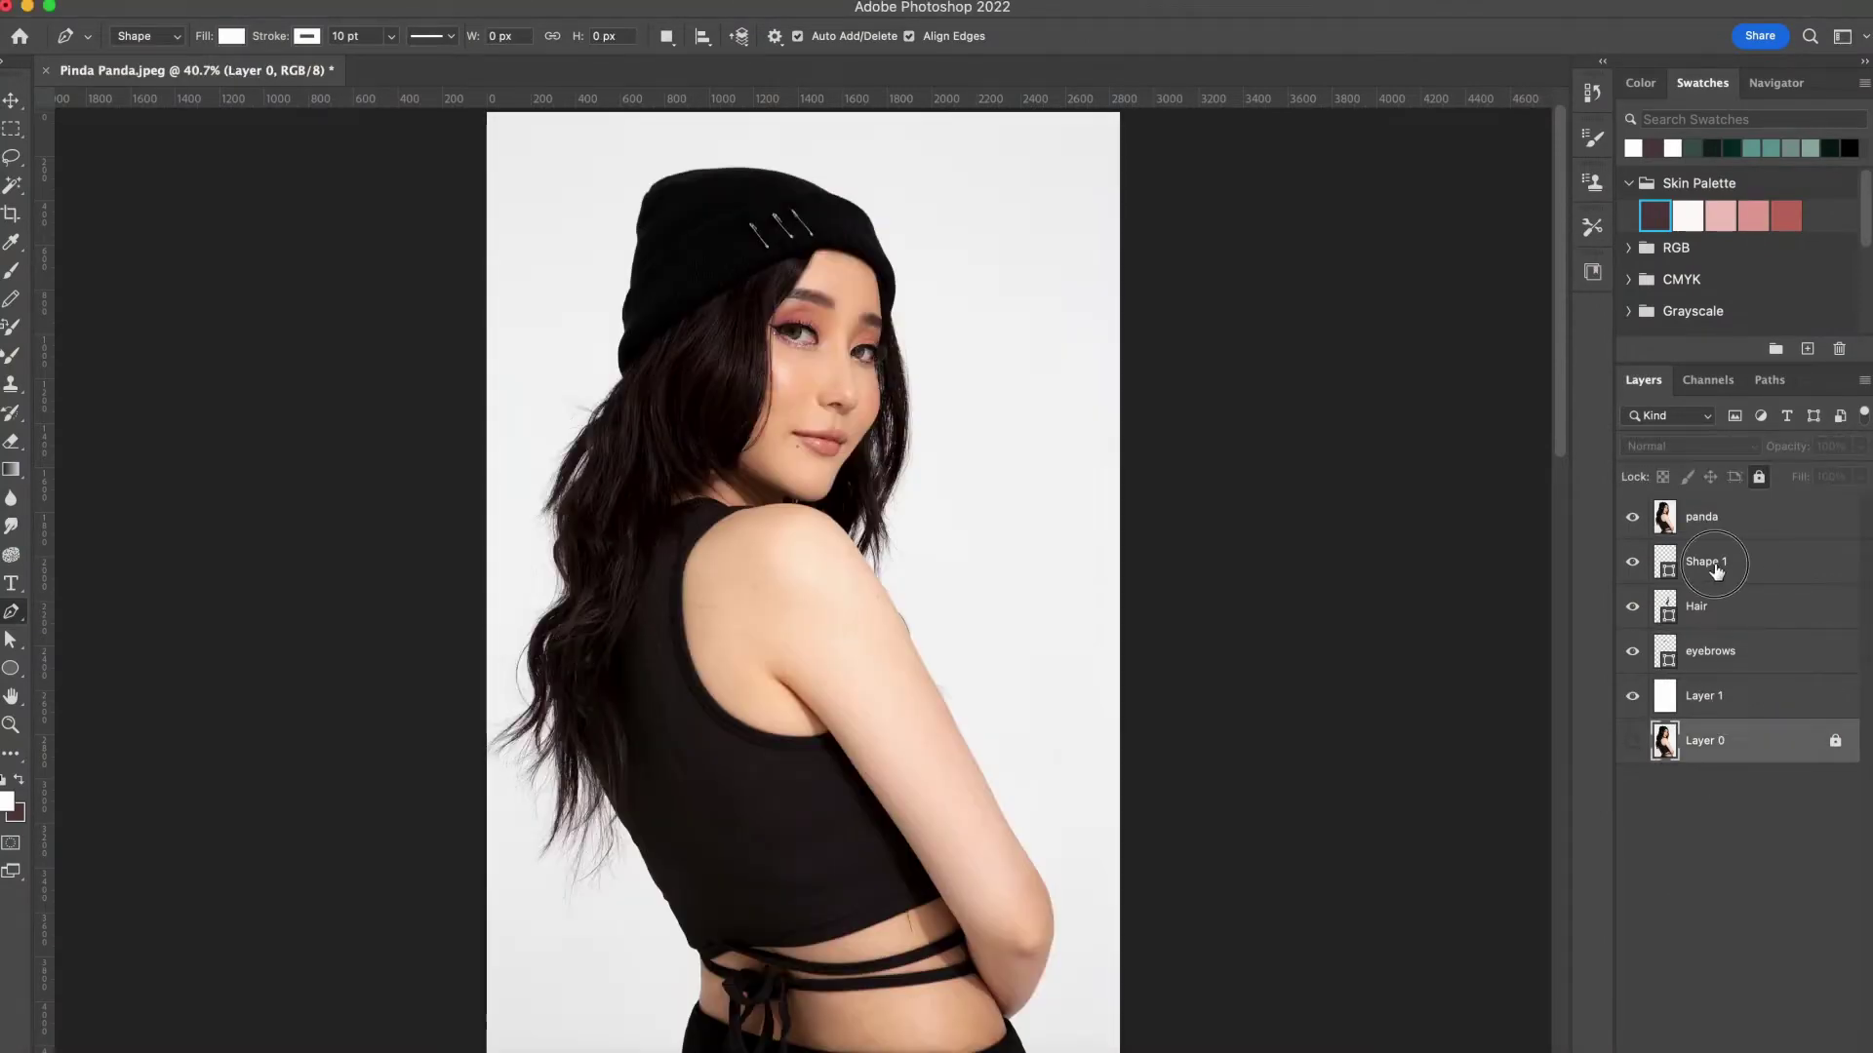
pyautogui.click(1706, 561)
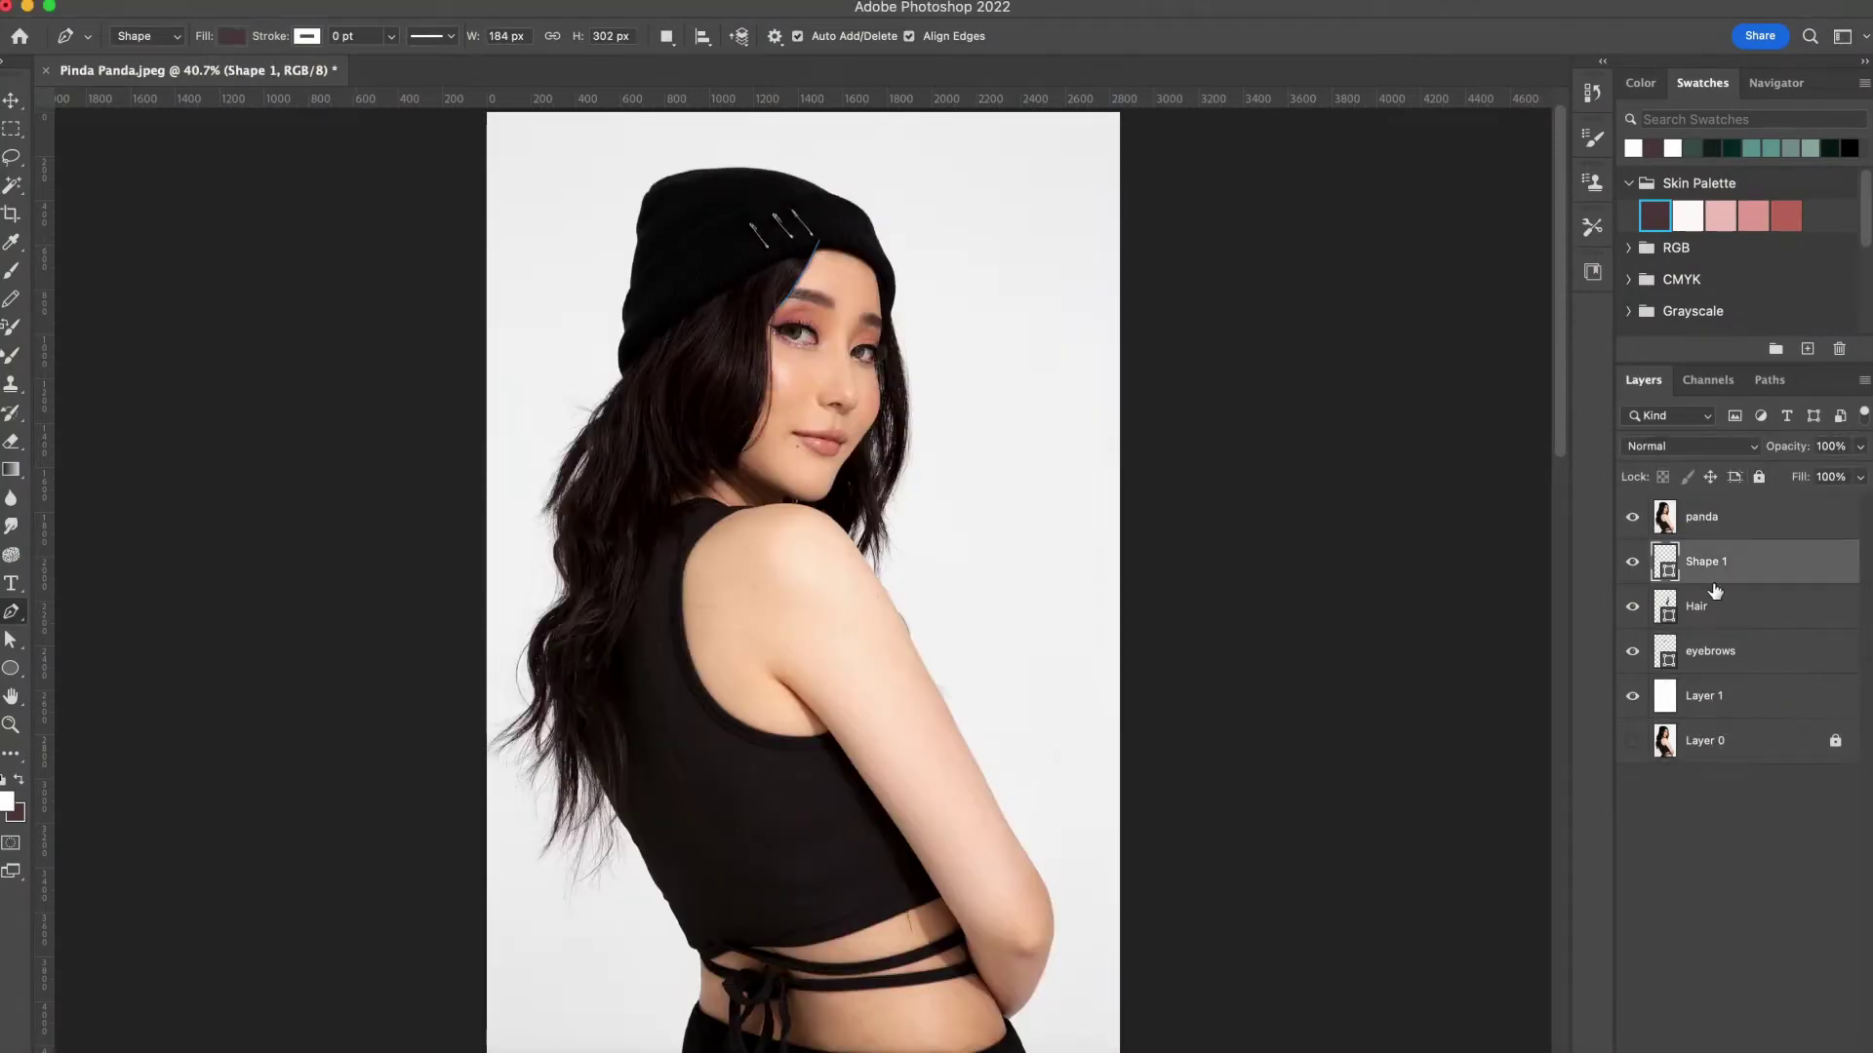
pyautogui.press('z')
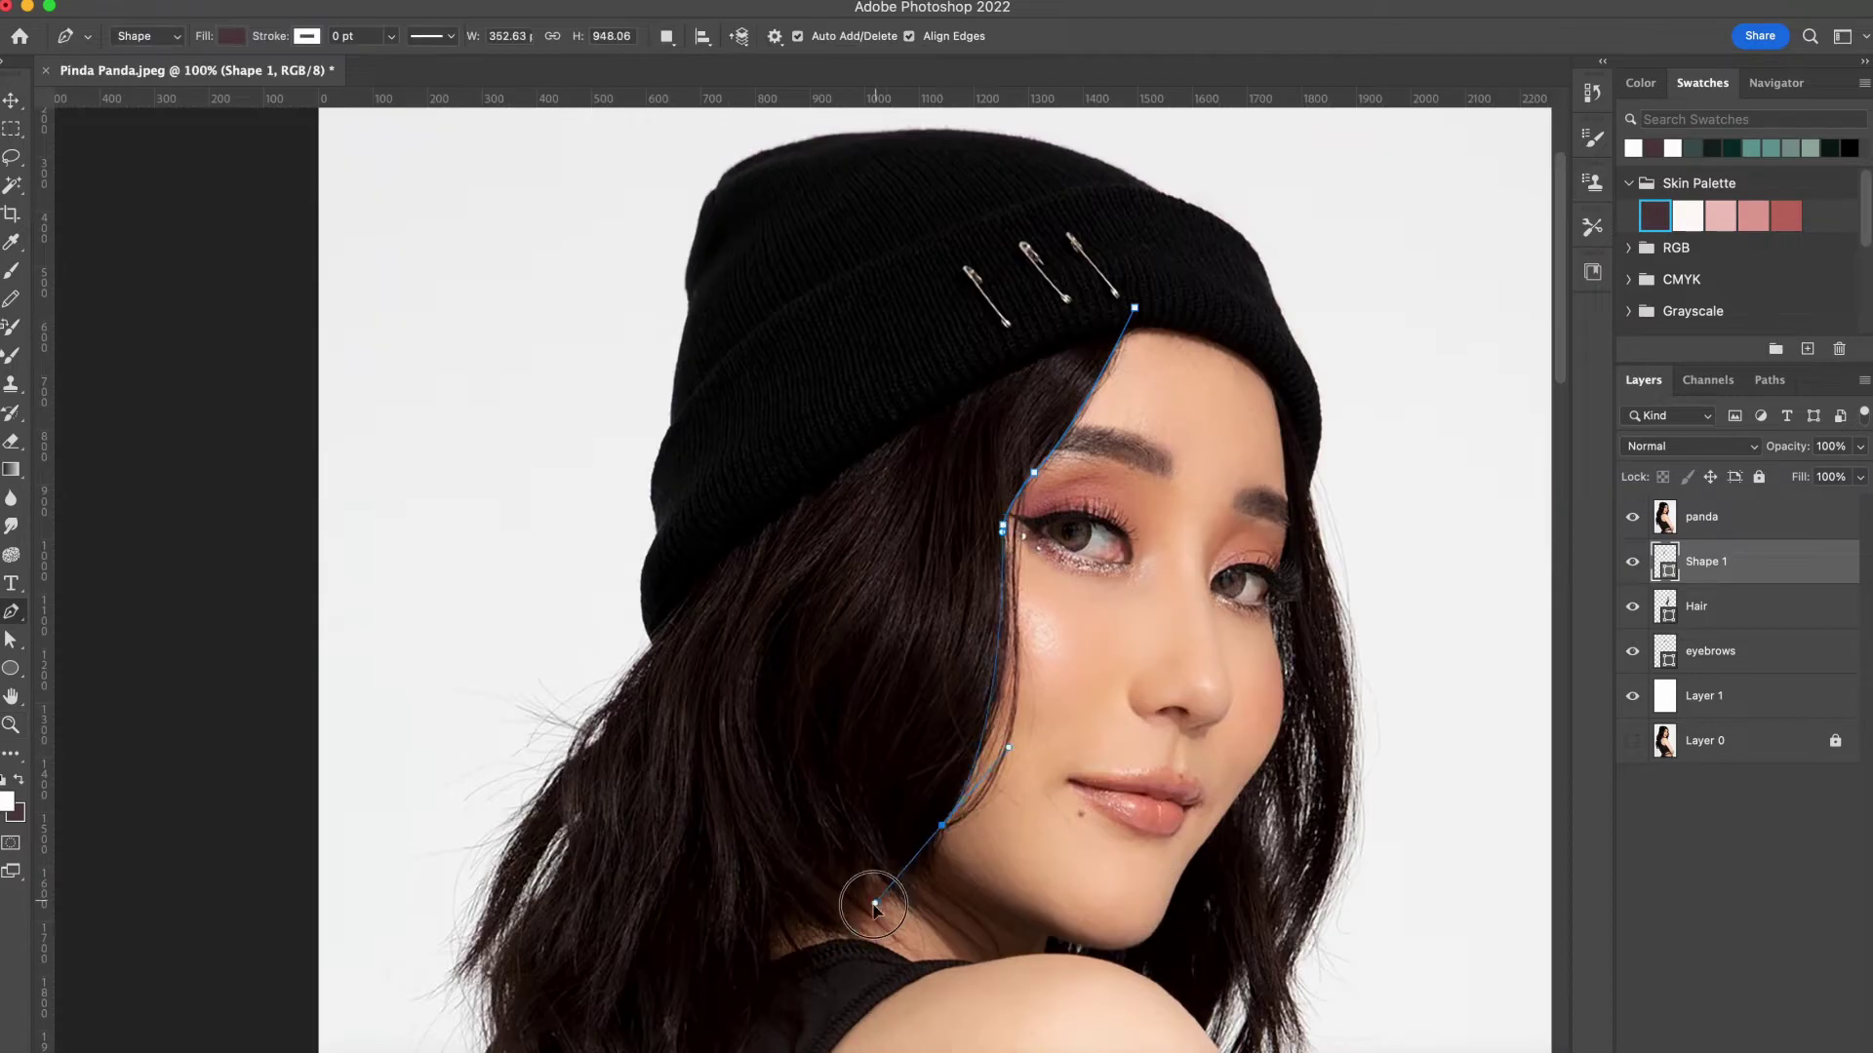
pyautogui.moveTo(1029, 529)
pyautogui.mouseDown()
pyautogui.moveTo(1081, 607)
pyautogui.moveTo(1054, 586)
pyautogui.mouseUp()
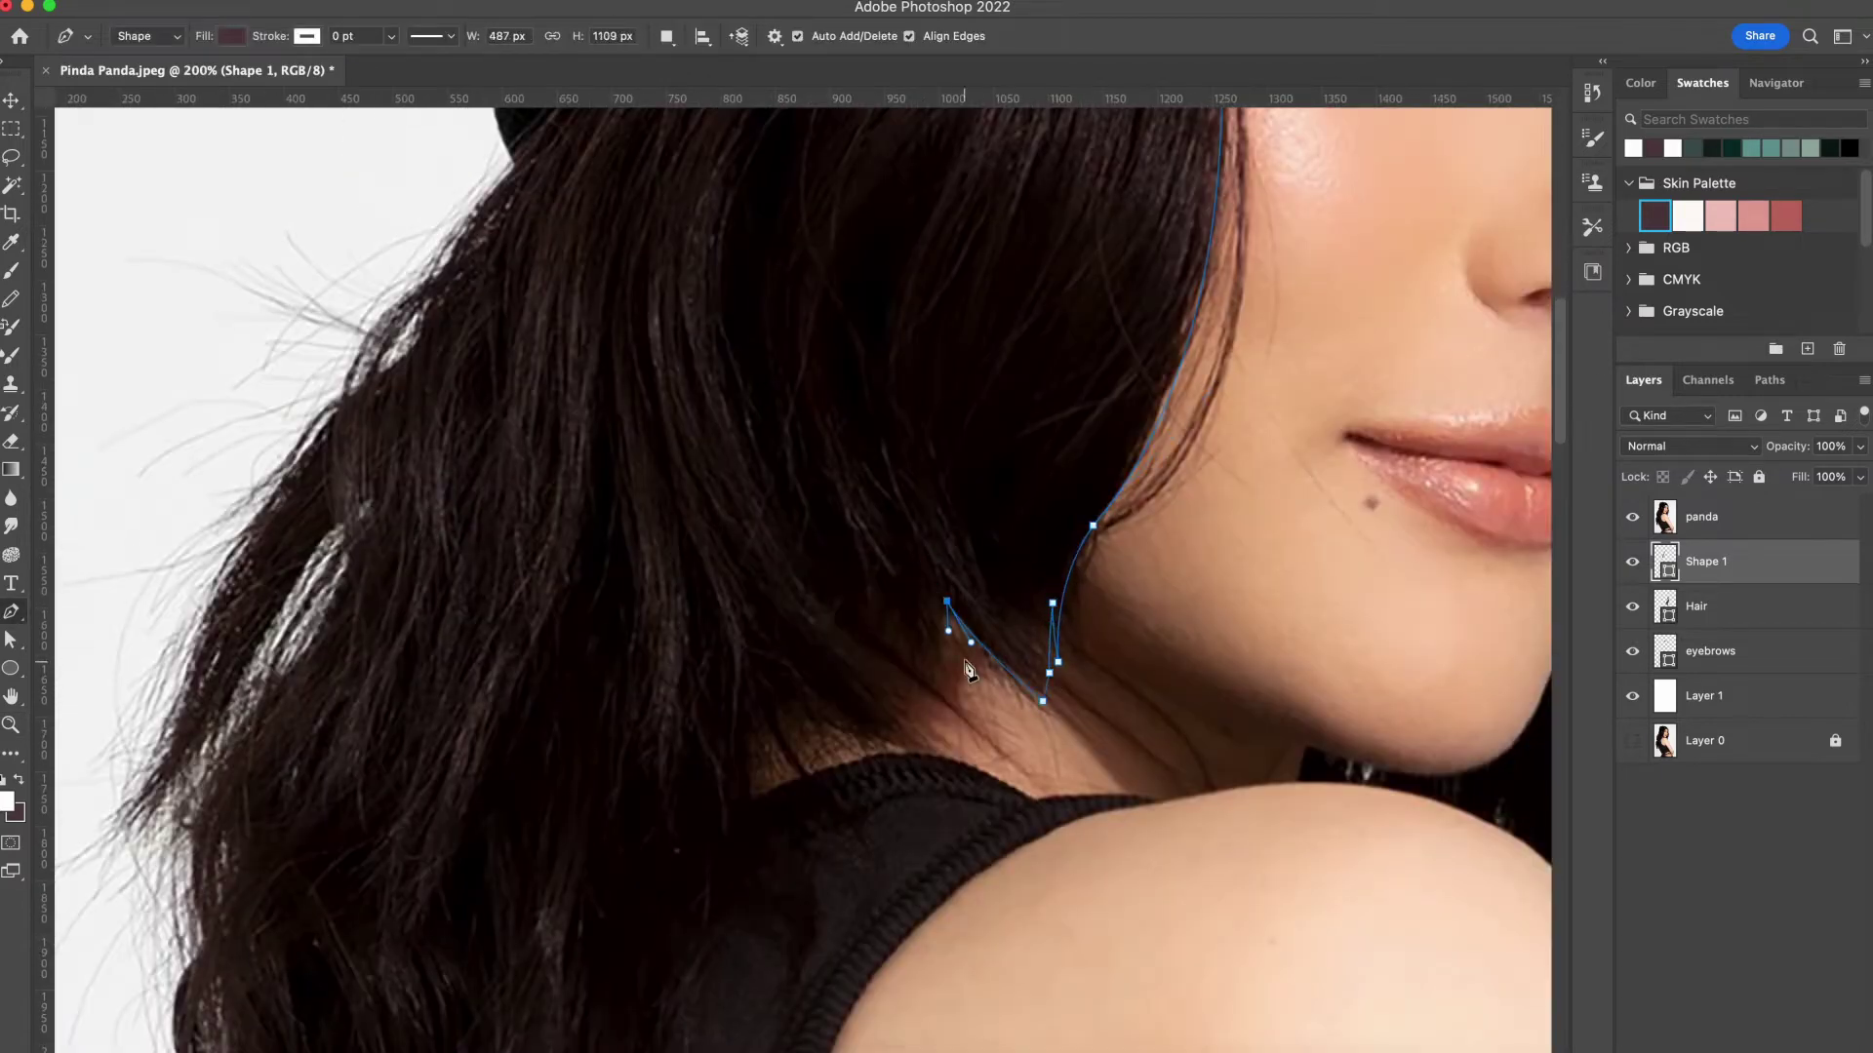
# Extend the Shape 1 outline with curved points along the hair edge down to its tips
pyautogui.click(862, 819)
pyautogui.moveTo(863, 818); pyautogui.dragTo(1214, 393)
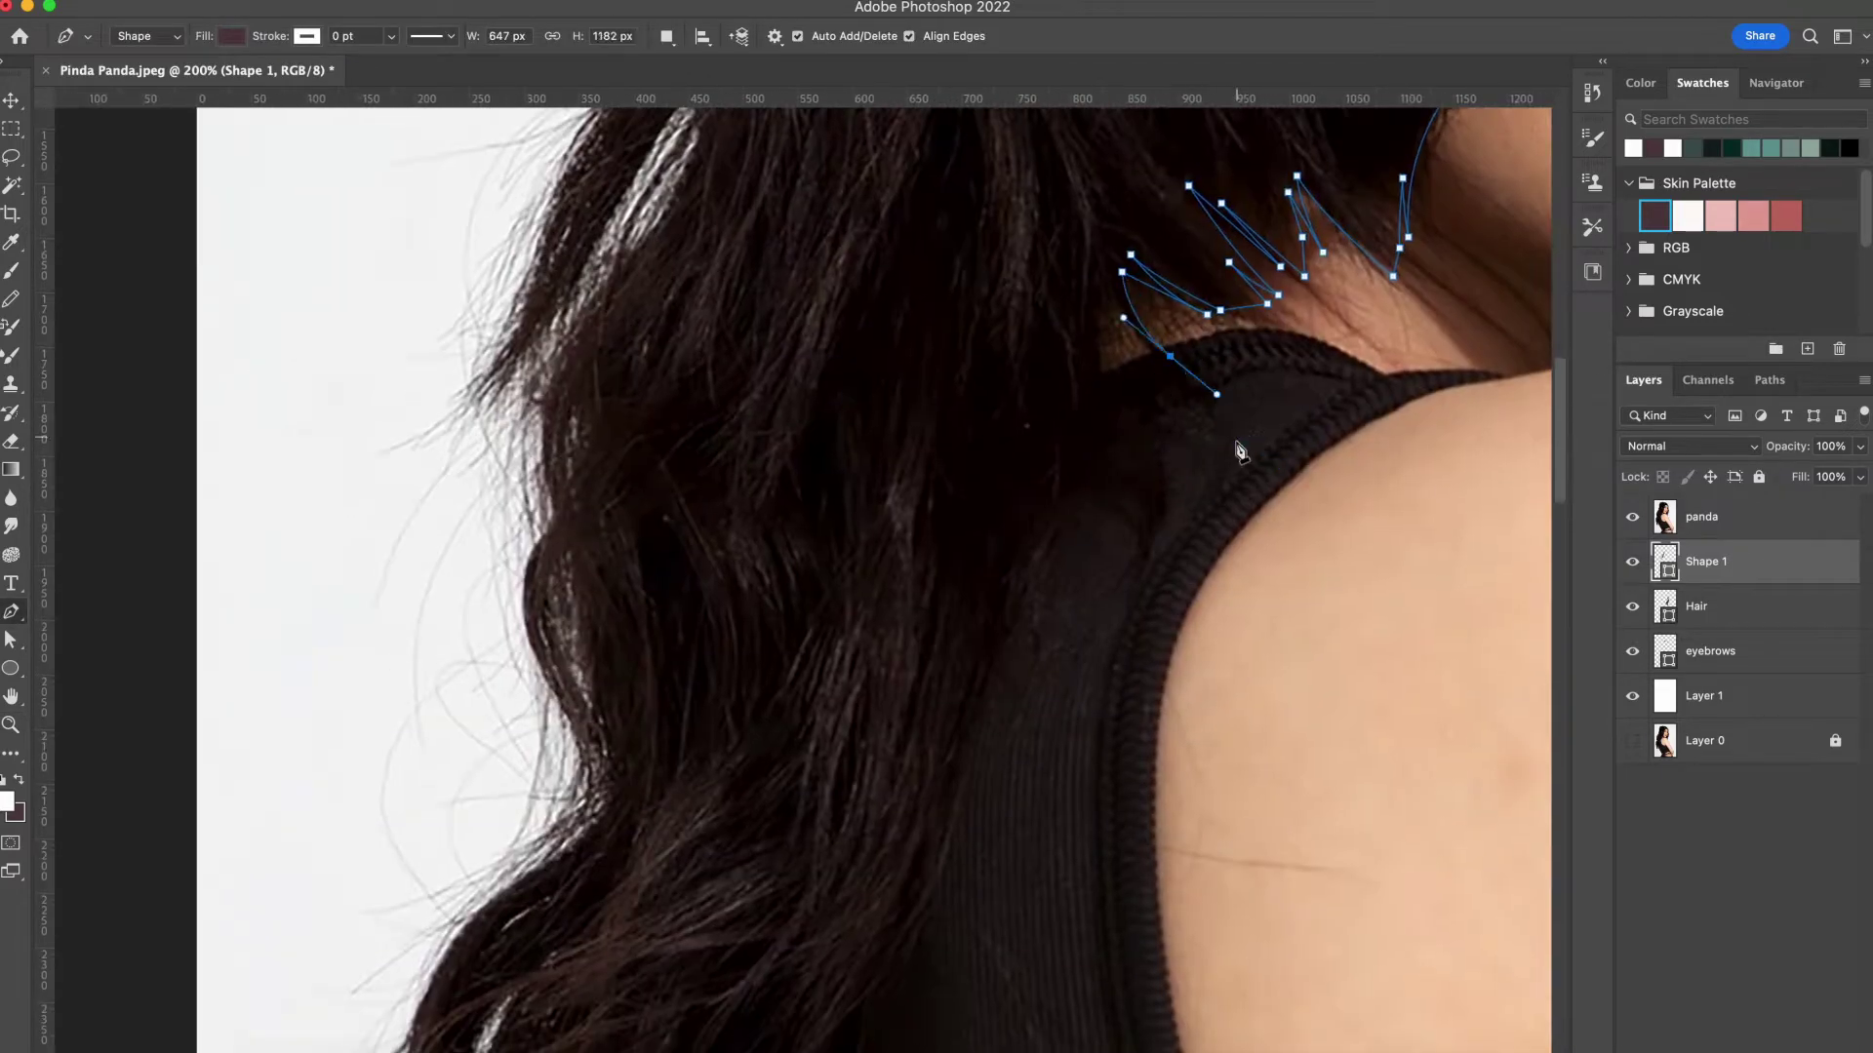
pyautogui.moveTo(1076, 422)
pyautogui.mouseDown()
pyautogui.moveTo(966, 682)
pyautogui.moveTo(1034, 545)
pyautogui.mouseUp()
pyautogui.hotkey('ctrl', '-')
pyautogui.moveTo(827, 713); pyautogui.dragTo(875, 687)
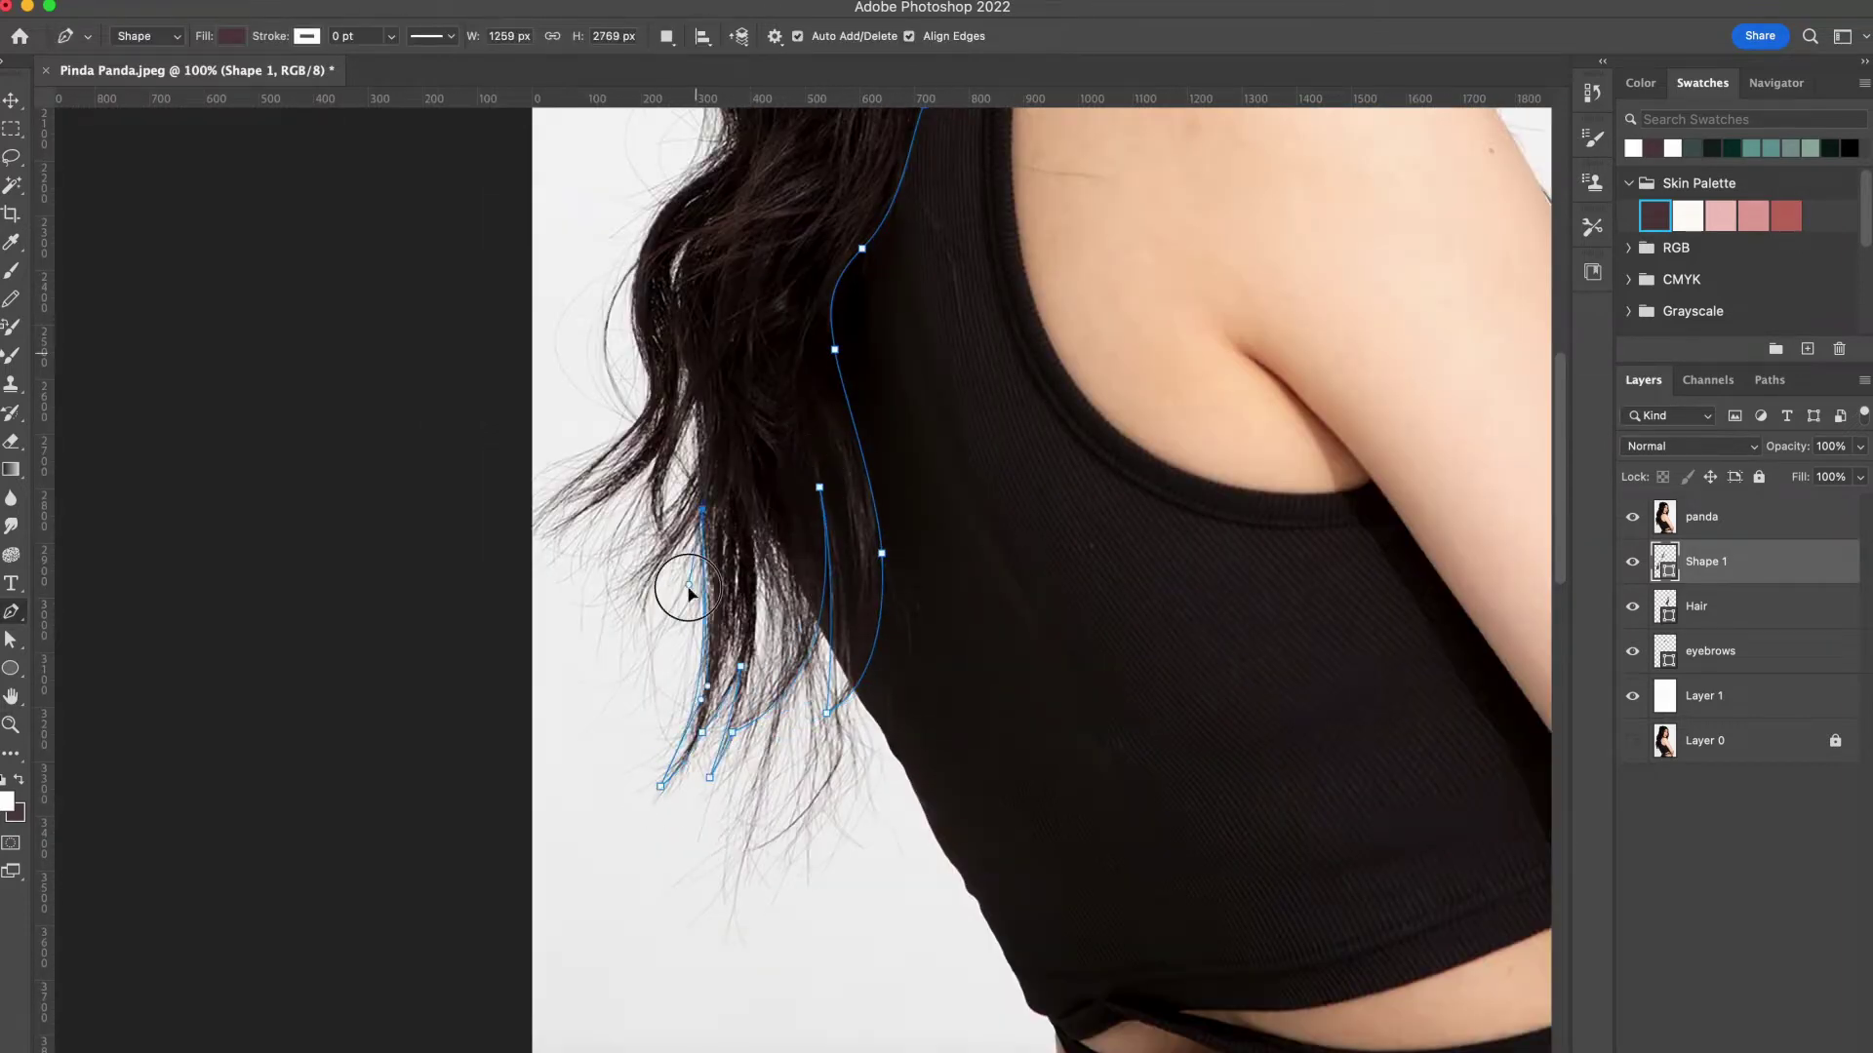
pyautogui.scroll(-5, 566, 532)
pyautogui.scroll(10, 631, 598)
pyautogui.hscroll(-3, 652, 587)
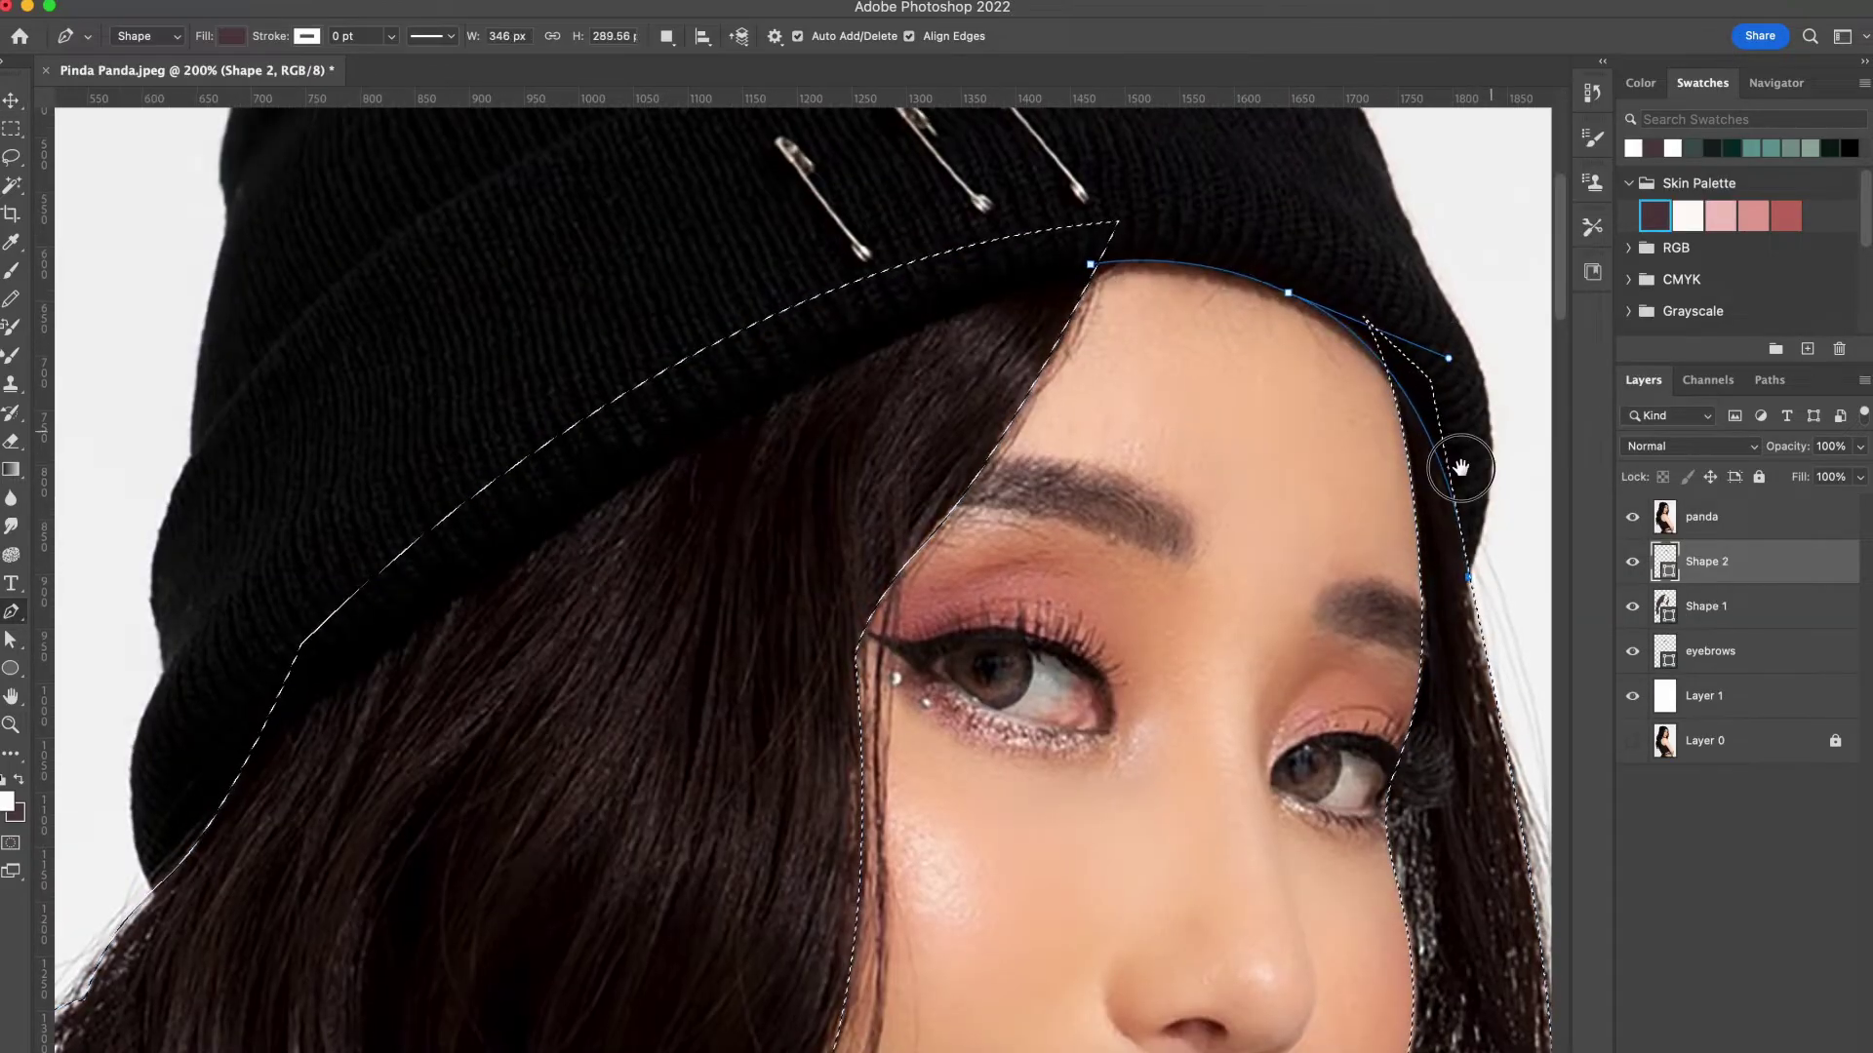
pyautogui.scroll(5, 1460, 467)
pyautogui.hscroll(-5, 836, 270)
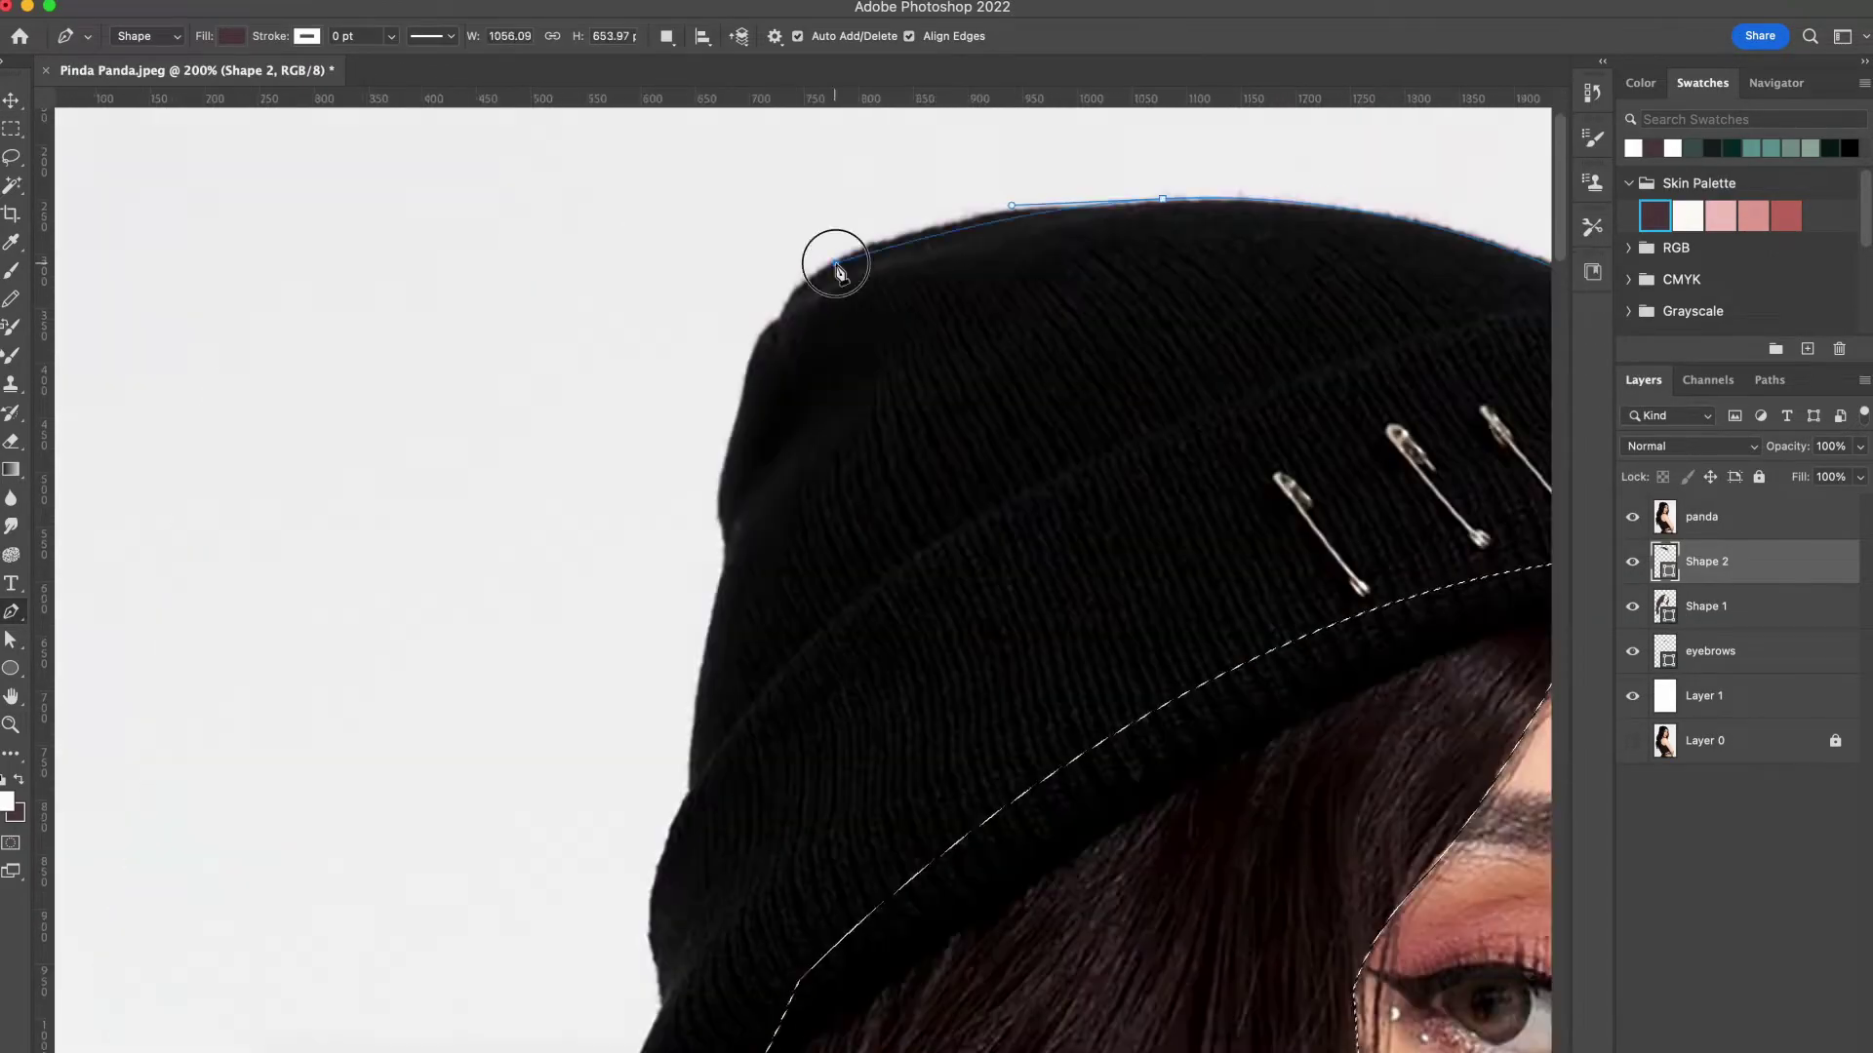
# Curve the beanie-top outline, delete a stray eyeliner anchor, and start the shirt's side outline
pyautogui.scroll(-3, 786, 711)
pyautogui.moveTo(827, 698); pyautogui.dragTo(888, 827)
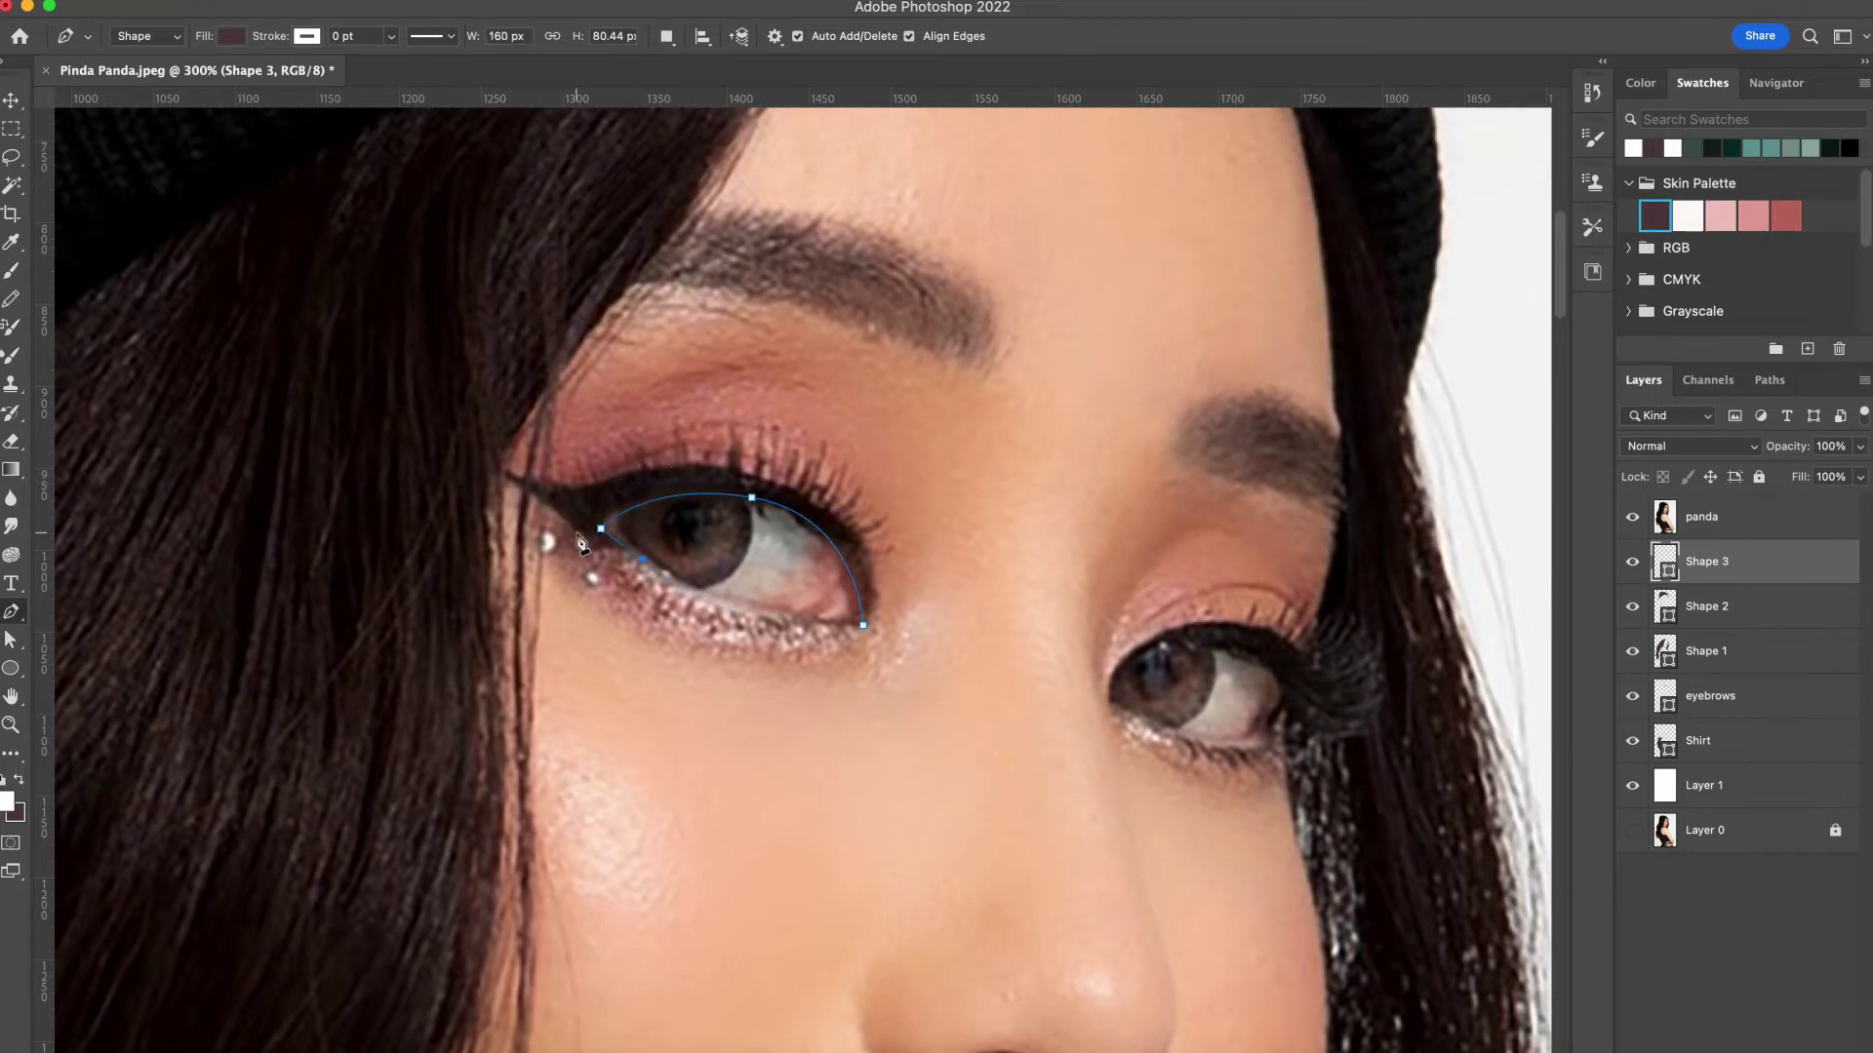
pyautogui.click(865, 535)
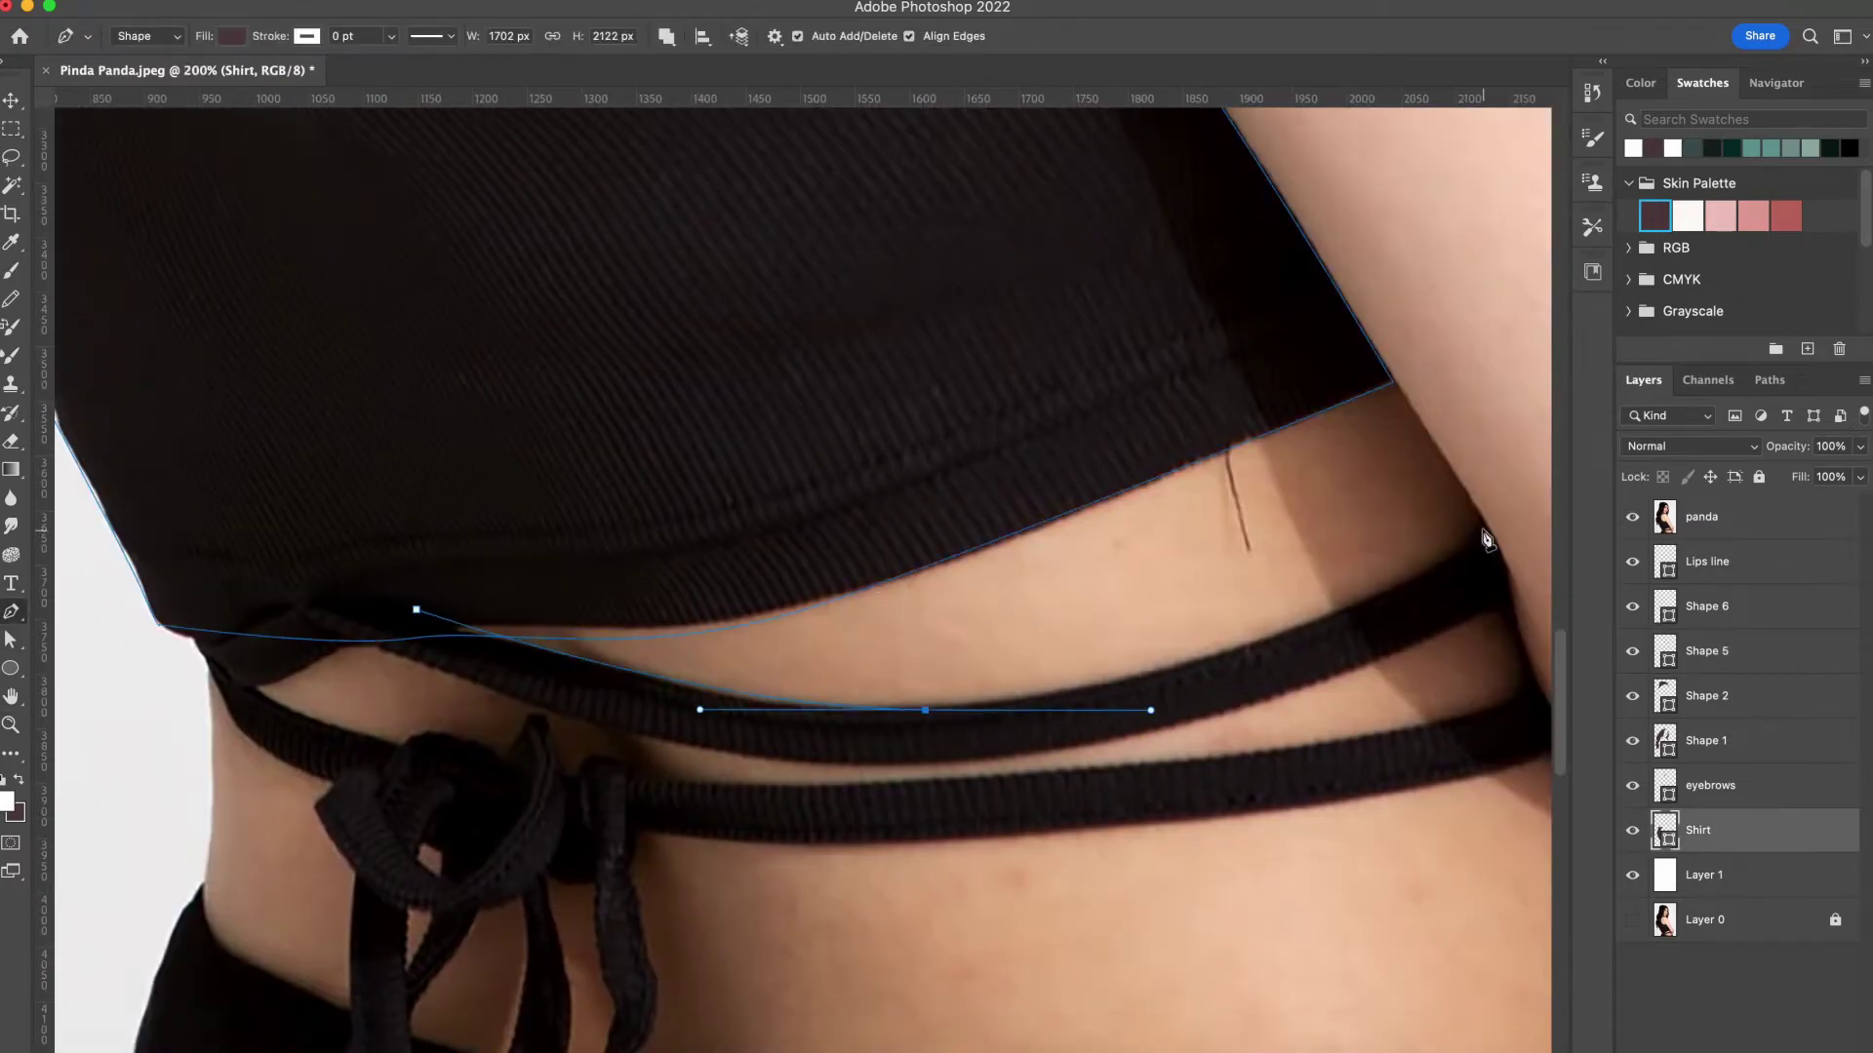
pyautogui.click(1485, 540)
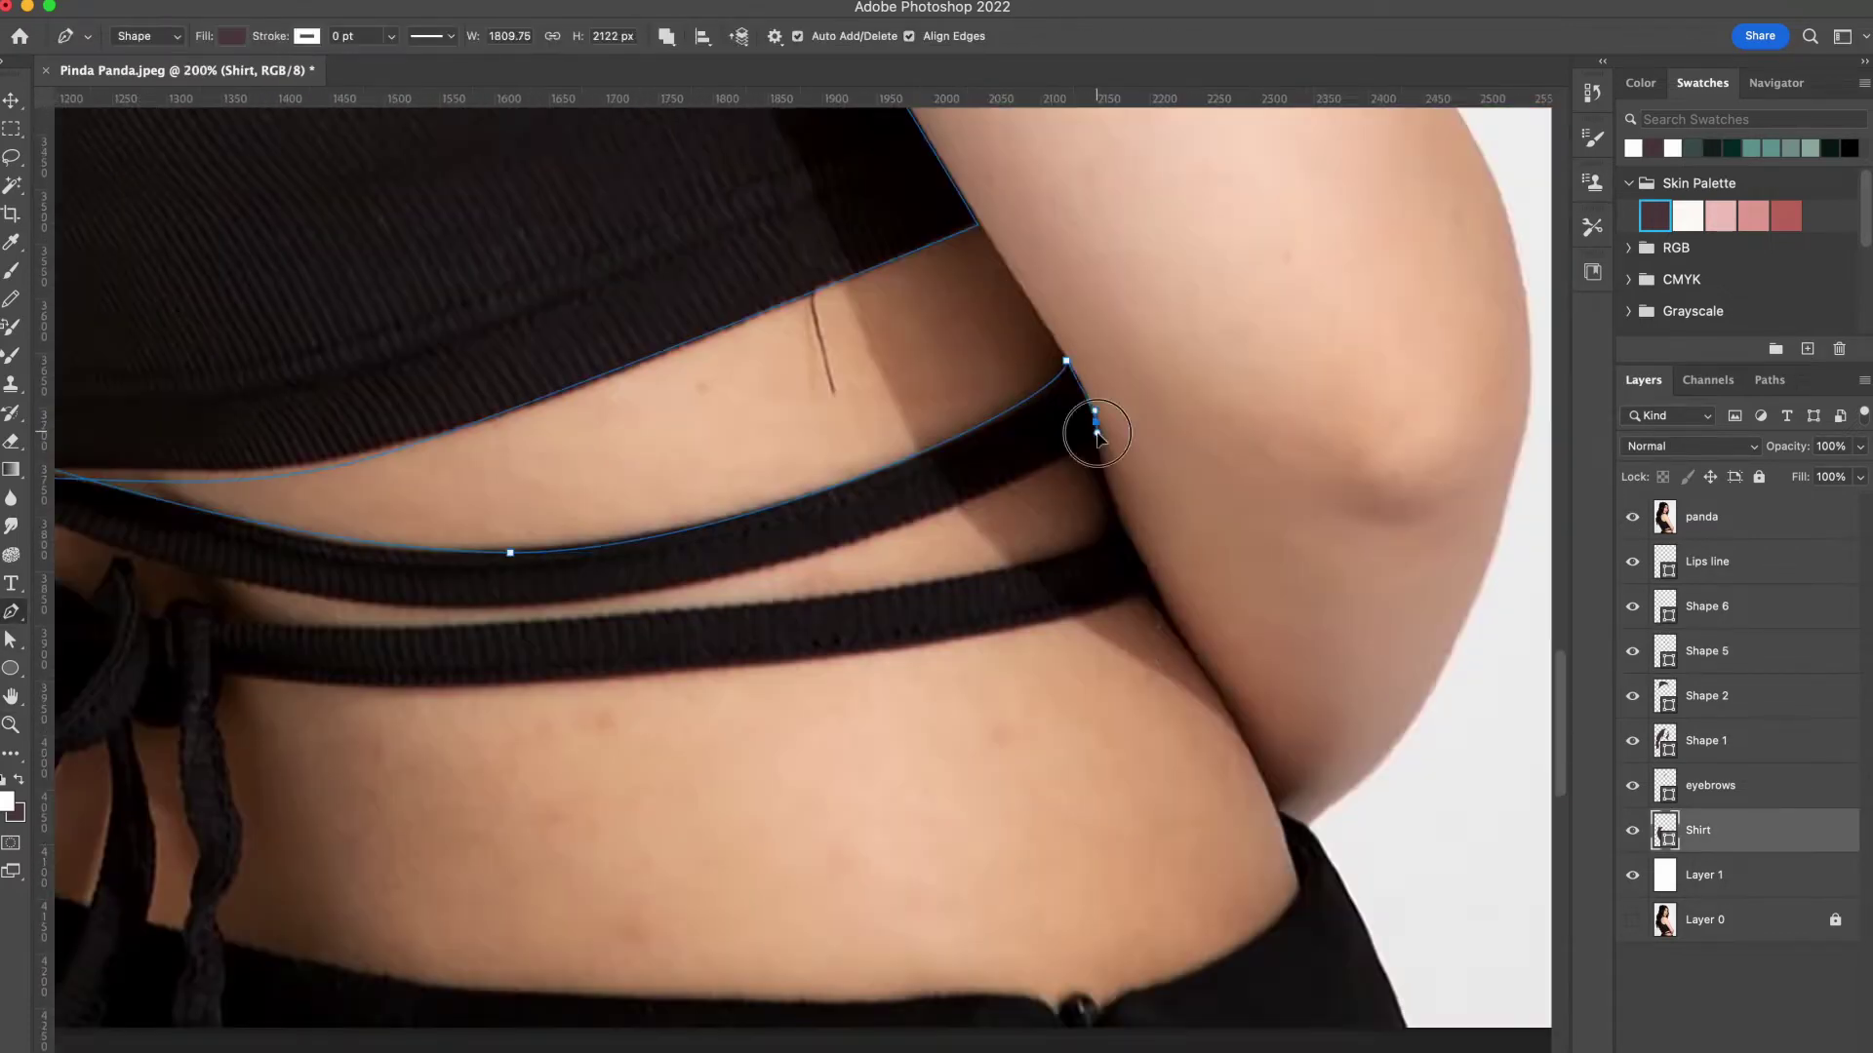
# Extend the Shirt outline with points along the canvas bottom and the waistline
pyautogui.click(1332, 728)
pyautogui.click(185, 729)
pyautogui.click(752, 775)
pyautogui.click(823, 773)
pyautogui.click(908, 777)
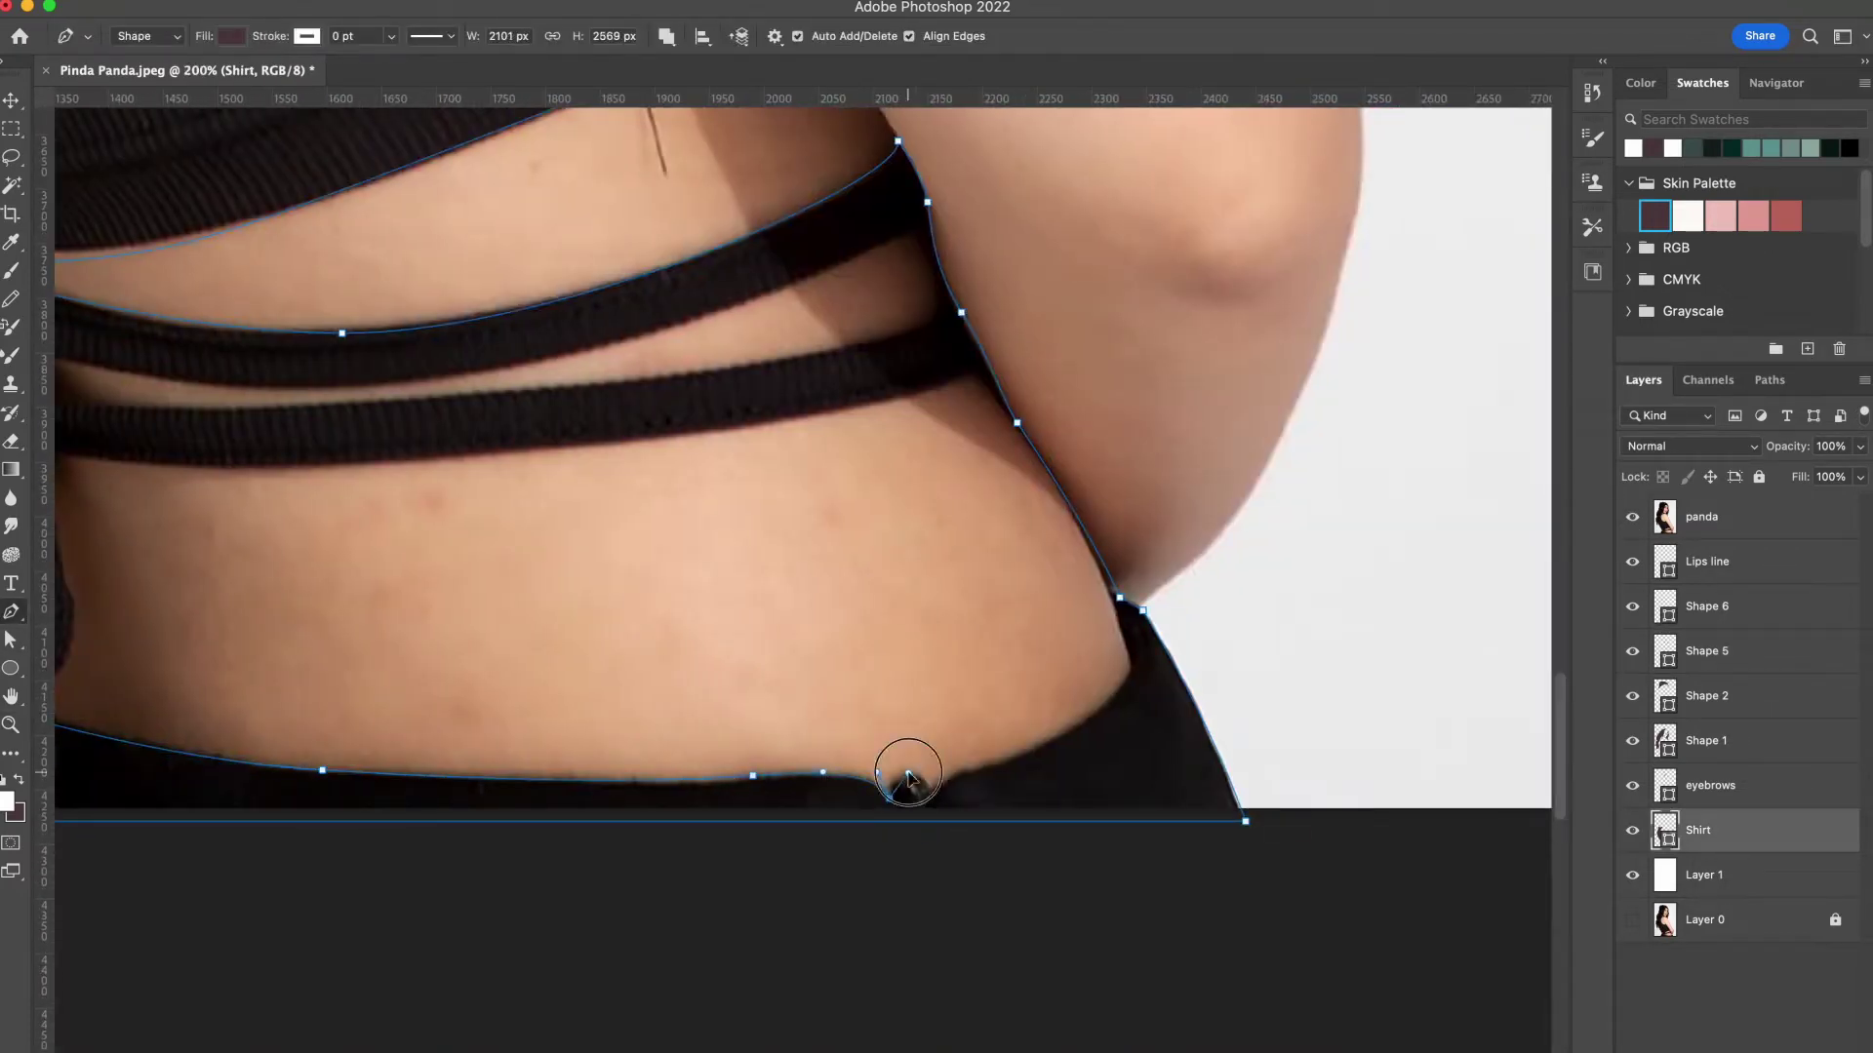
pyautogui.hscroll(-10, 827, 651)
pyautogui.scroll(3, 827, 652)
# Set the shape combination mode and trace the outline curving along the belt edge
pyautogui.click(666, 37)
pyautogui.click(712, 67)
pyautogui.click(245, 483)
pyautogui.click(932, 559)
pyautogui.moveTo(1346, 406); pyautogui.dragTo(1490, 334)
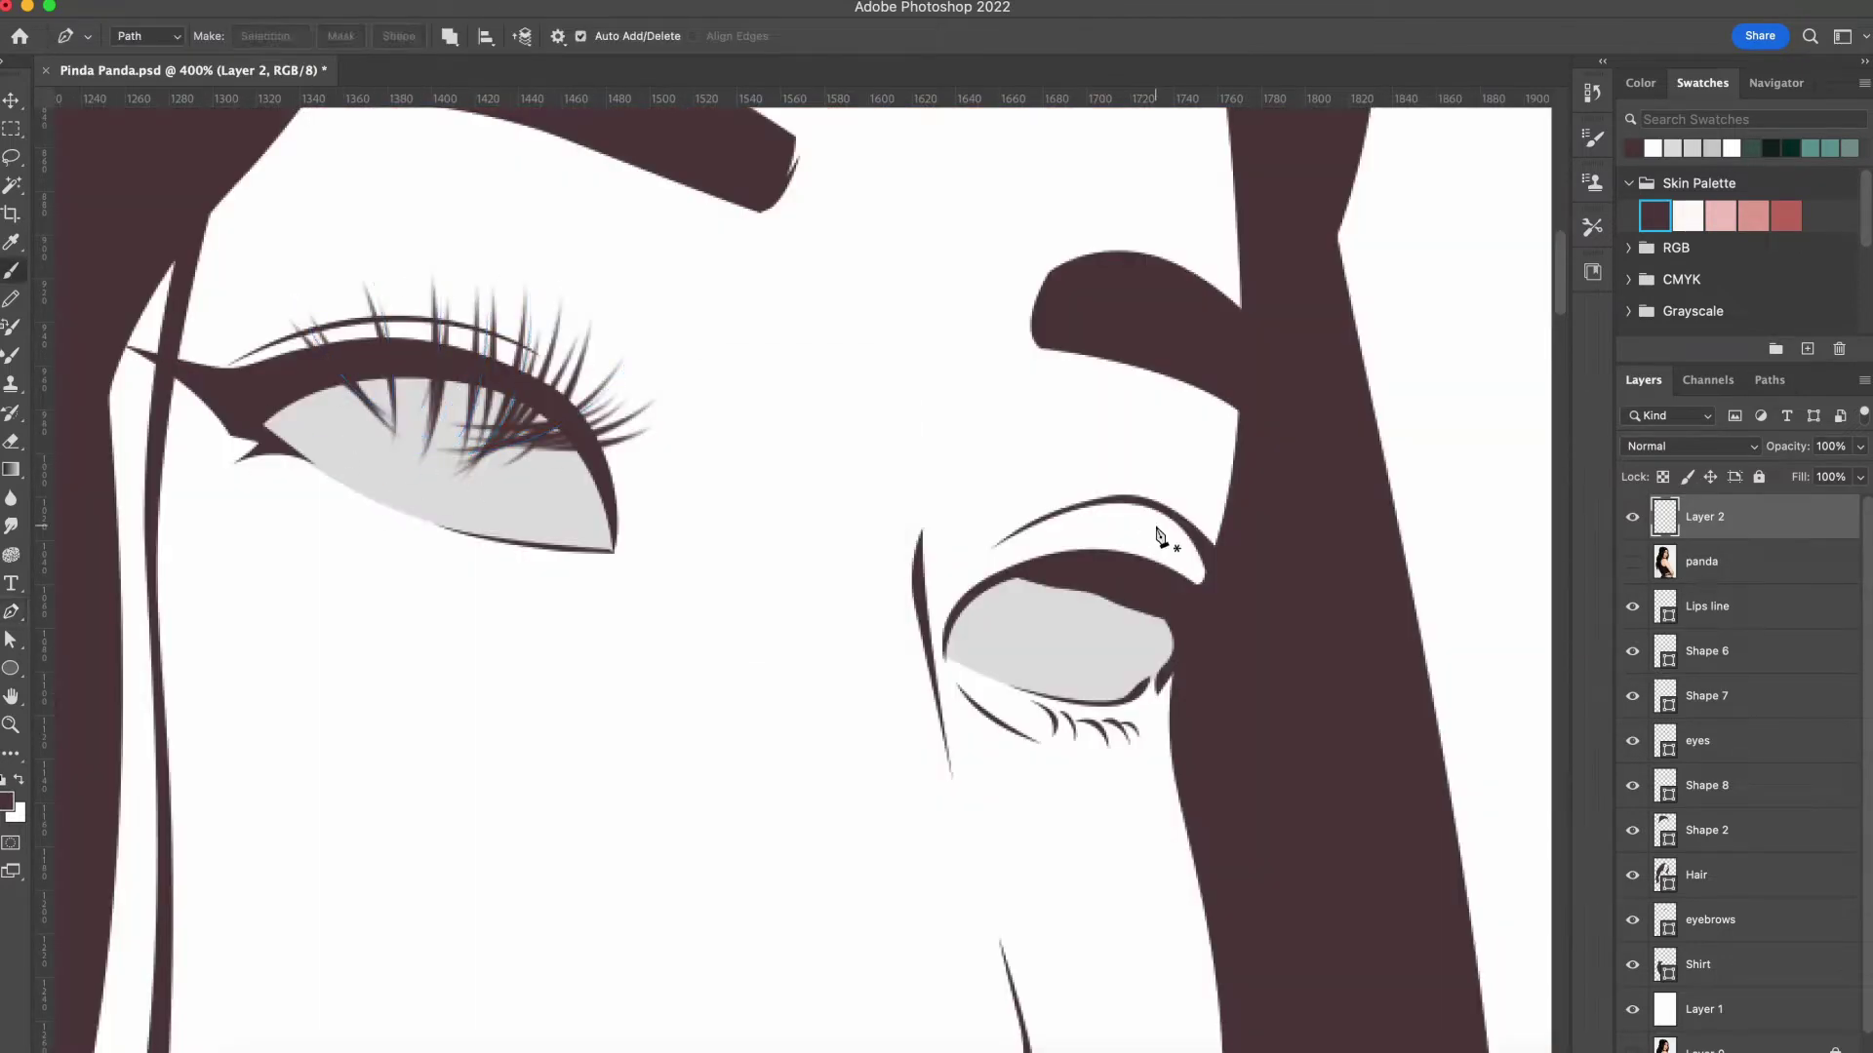
# Move the lash layer below the eyes layer, select Shape 8, and save the document
pyautogui.click(1629, 564)
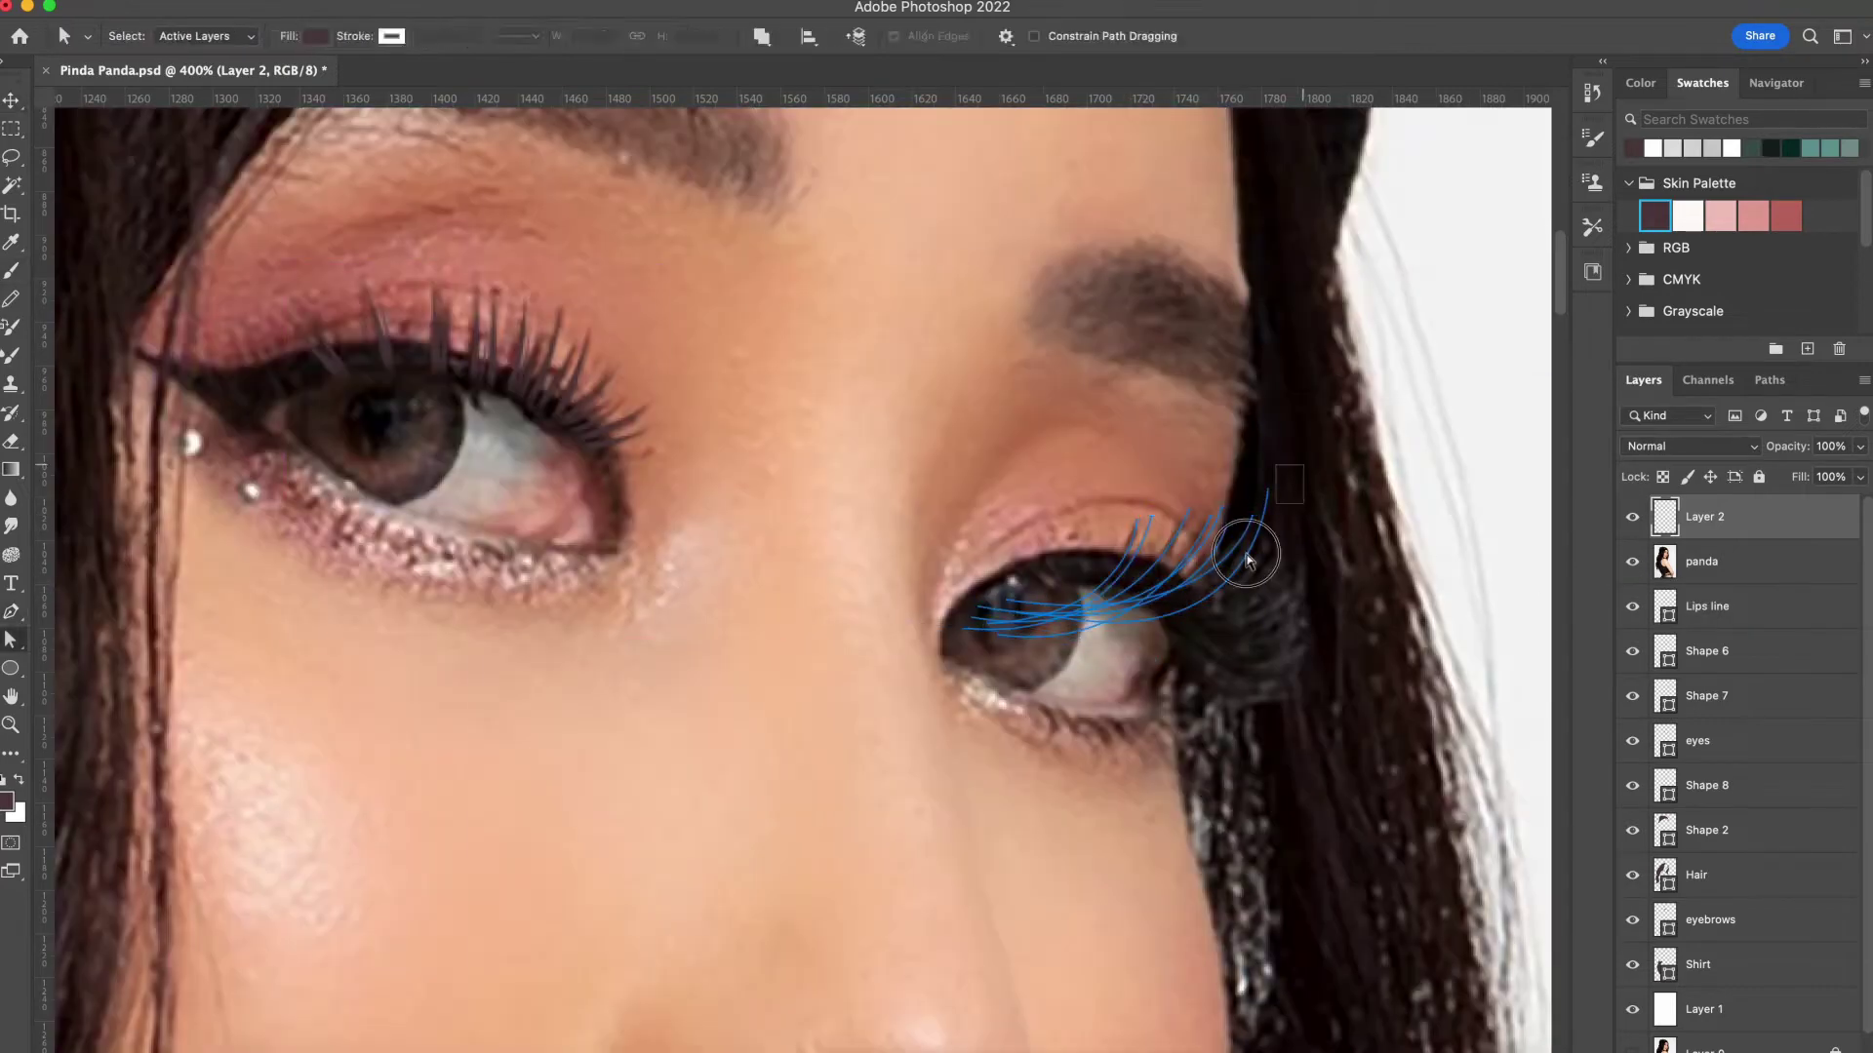
pyautogui.click(1719, 552)
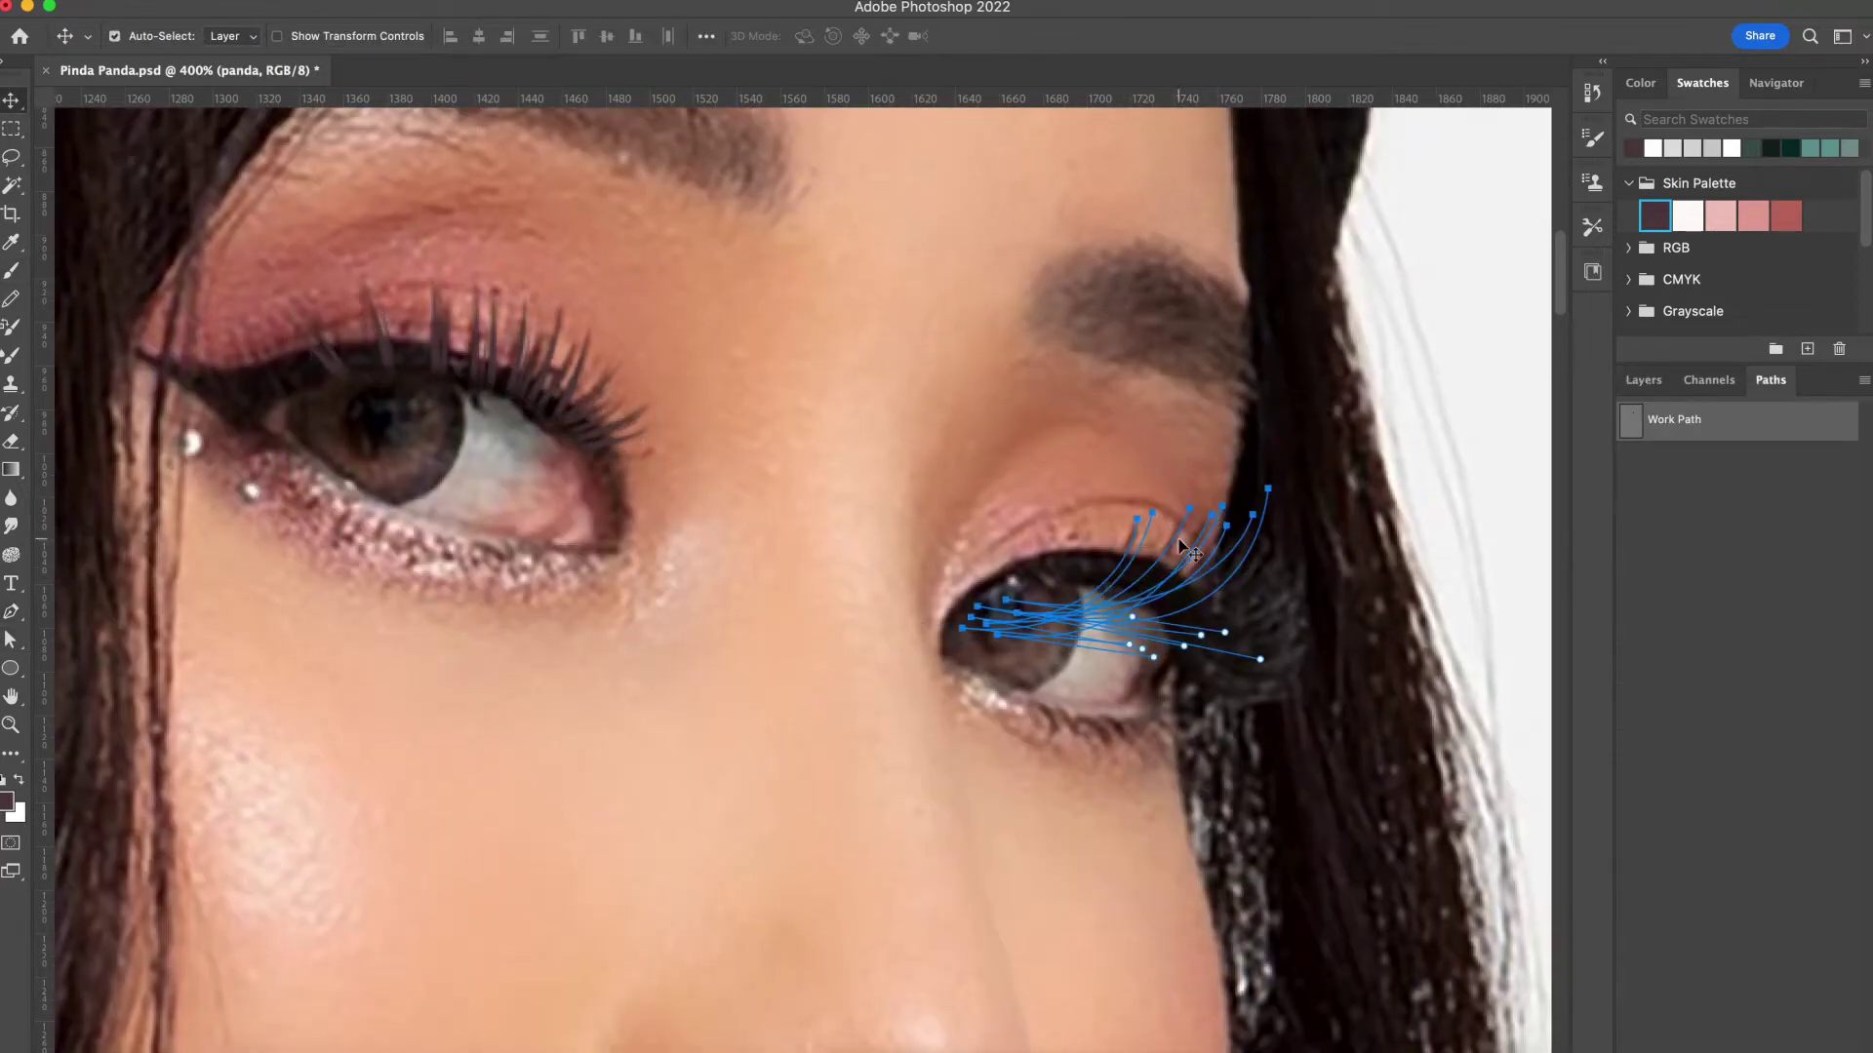
pyautogui.press('p')
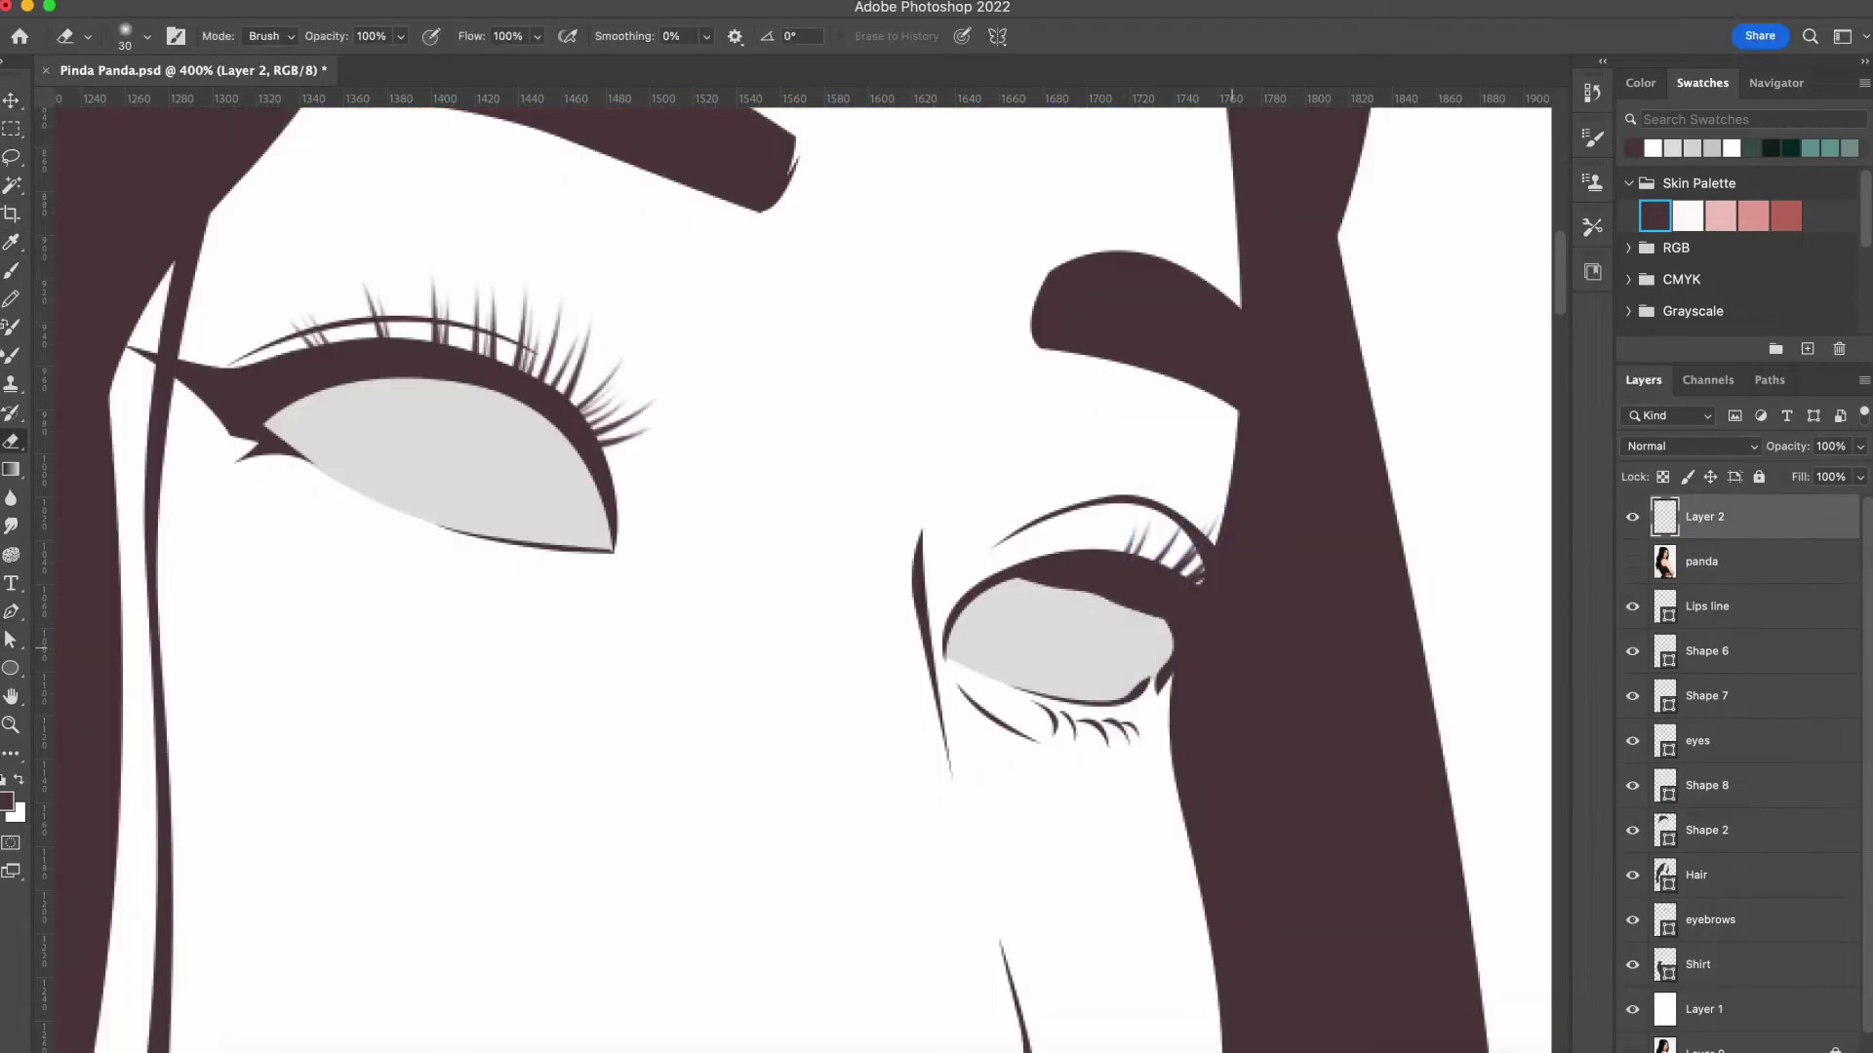
pyautogui.moveTo(1746, 776); pyautogui.dragTo(1746, 766)
pyautogui.press('v')
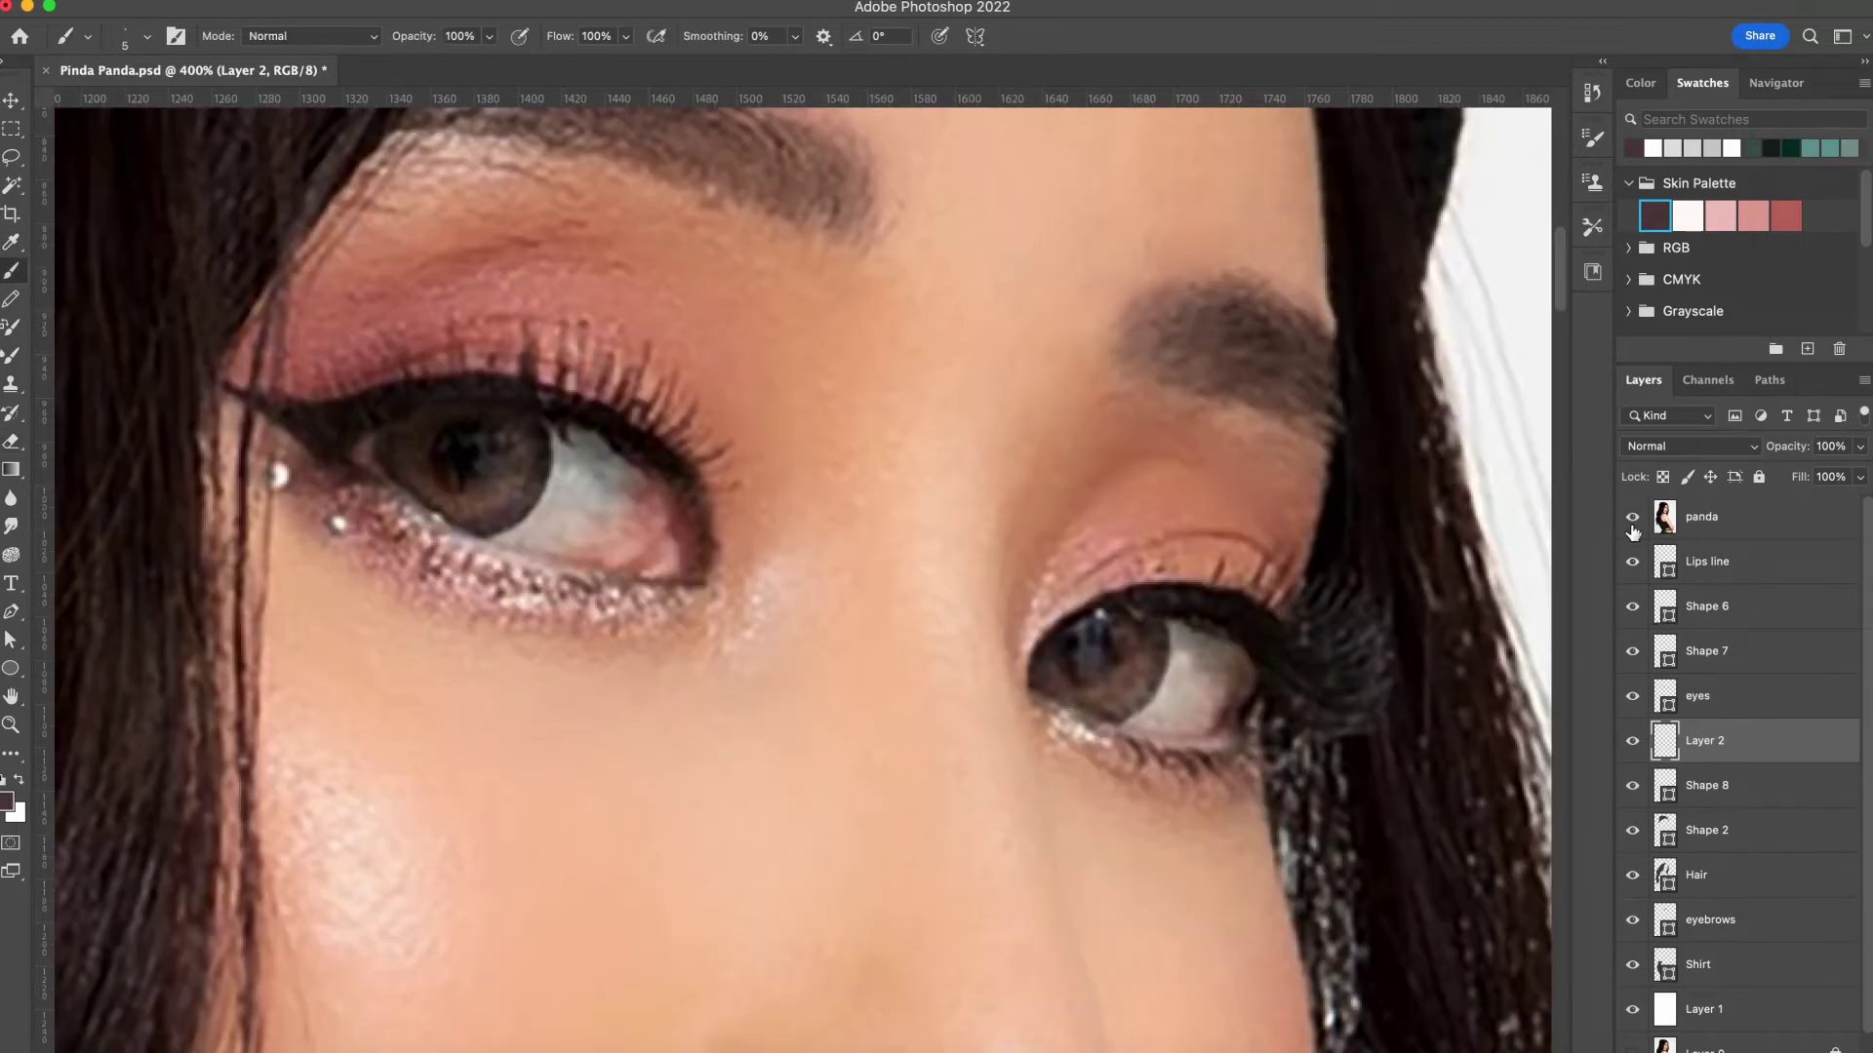
pyautogui.click(1210, 780)
pyautogui.press('super+s')
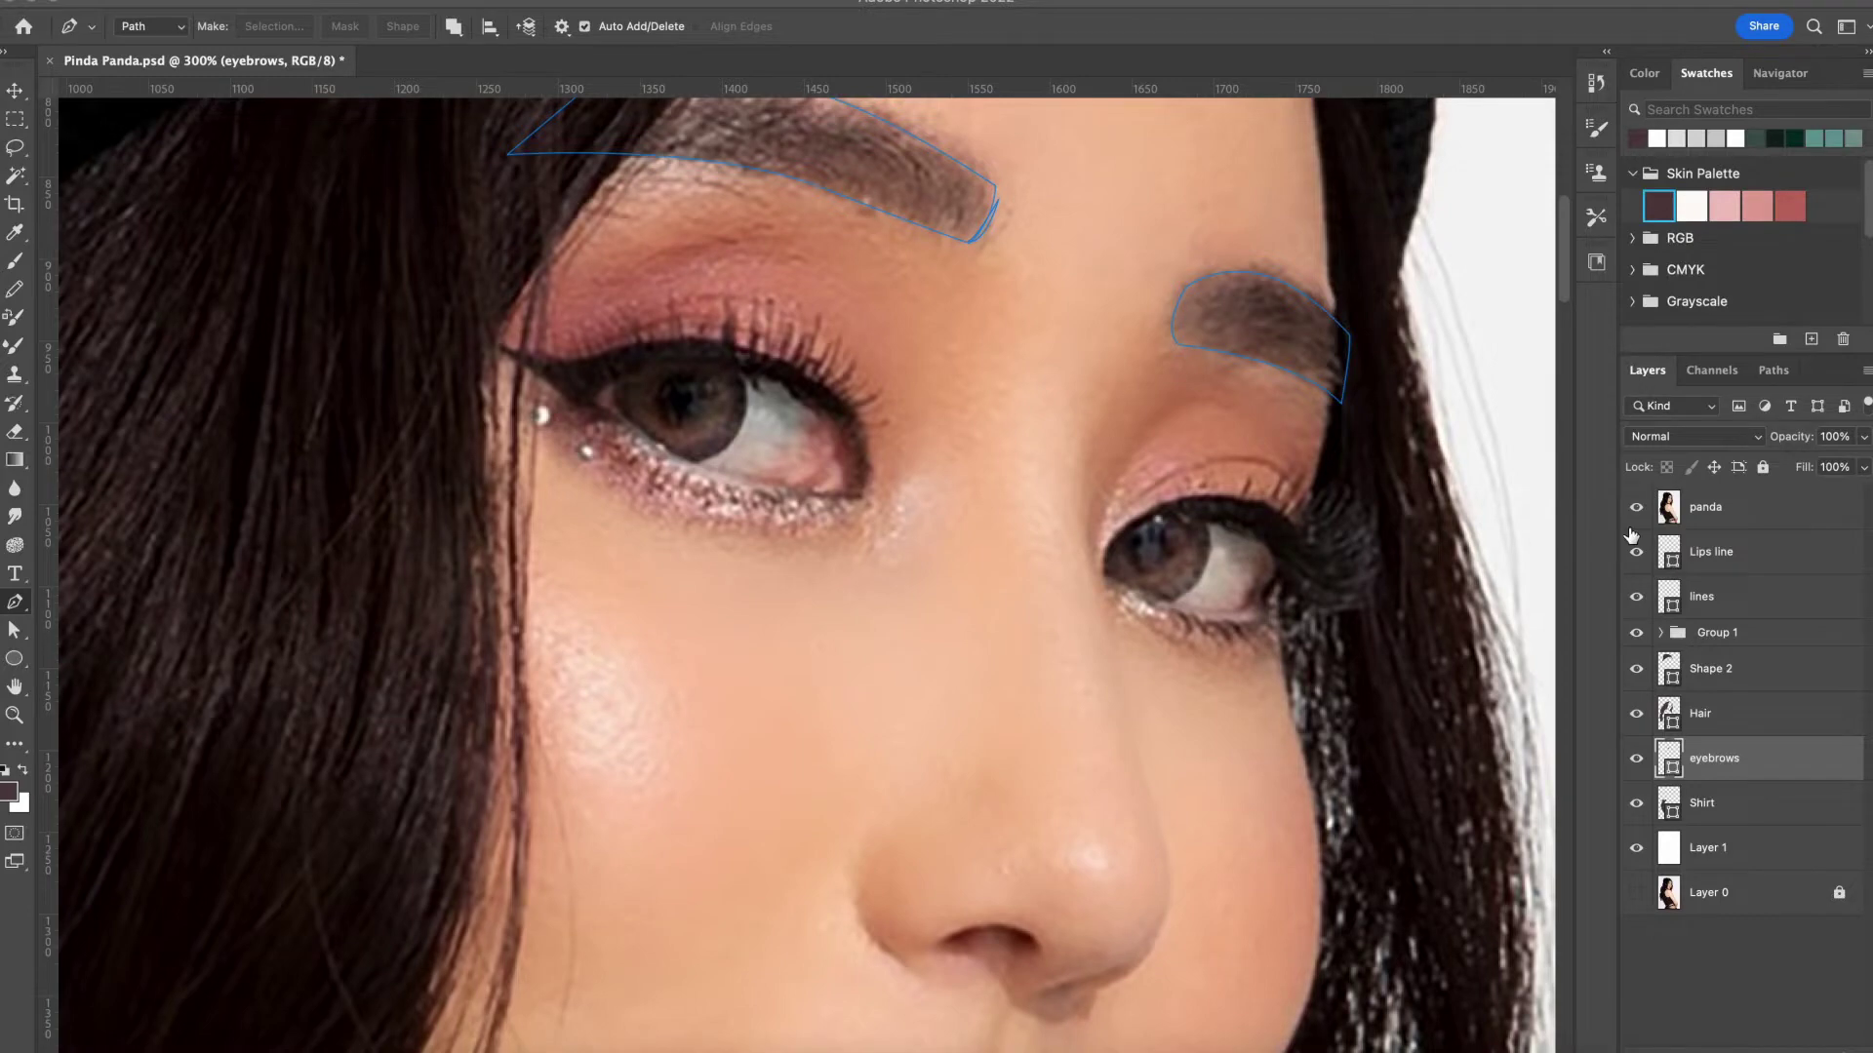
# Draw a circle over the left iris and place a copy on the right eye
pyautogui.click(1638, 507)
pyautogui.click(1638, 507)
pyautogui.click(1637, 507)
pyautogui.scroll(3, 731, 400)
pyautogui.press('u')
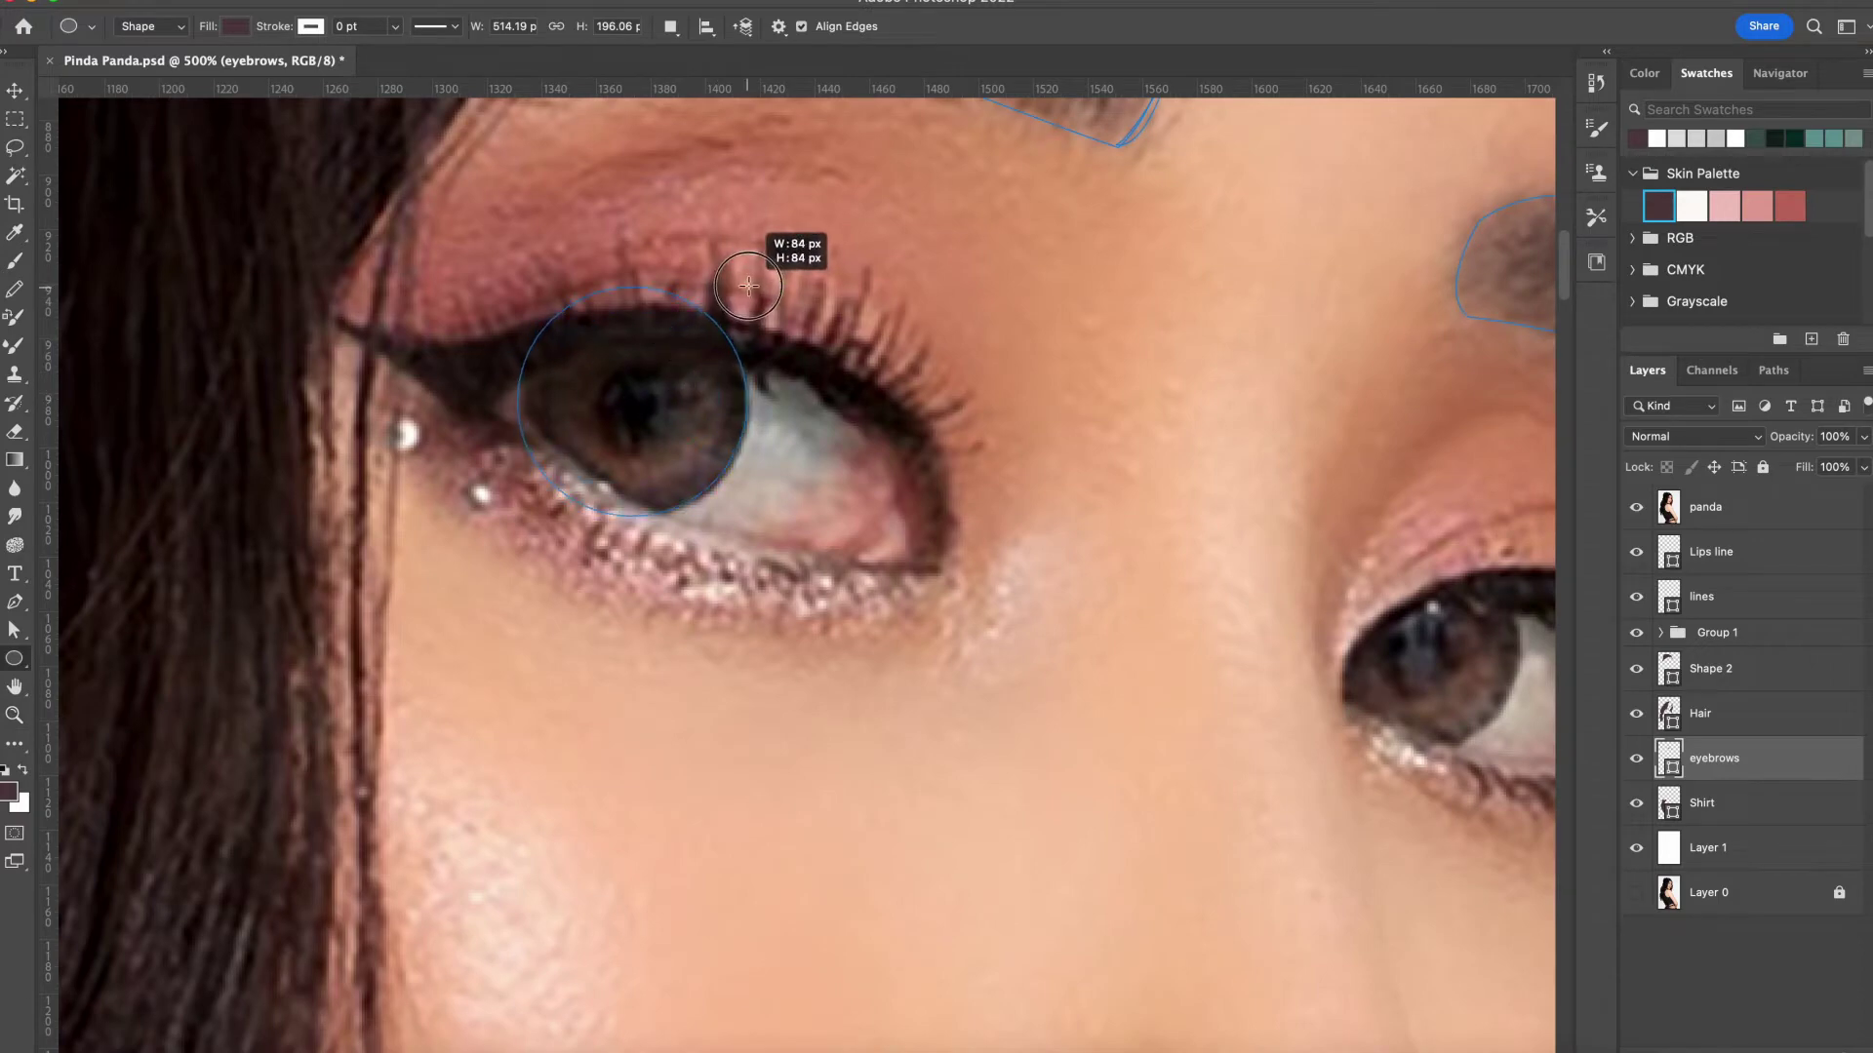
pyautogui.moveTo(748, 285); pyautogui.dragTo(748, 286)
pyautogui.hotkey('ctrl', 't')
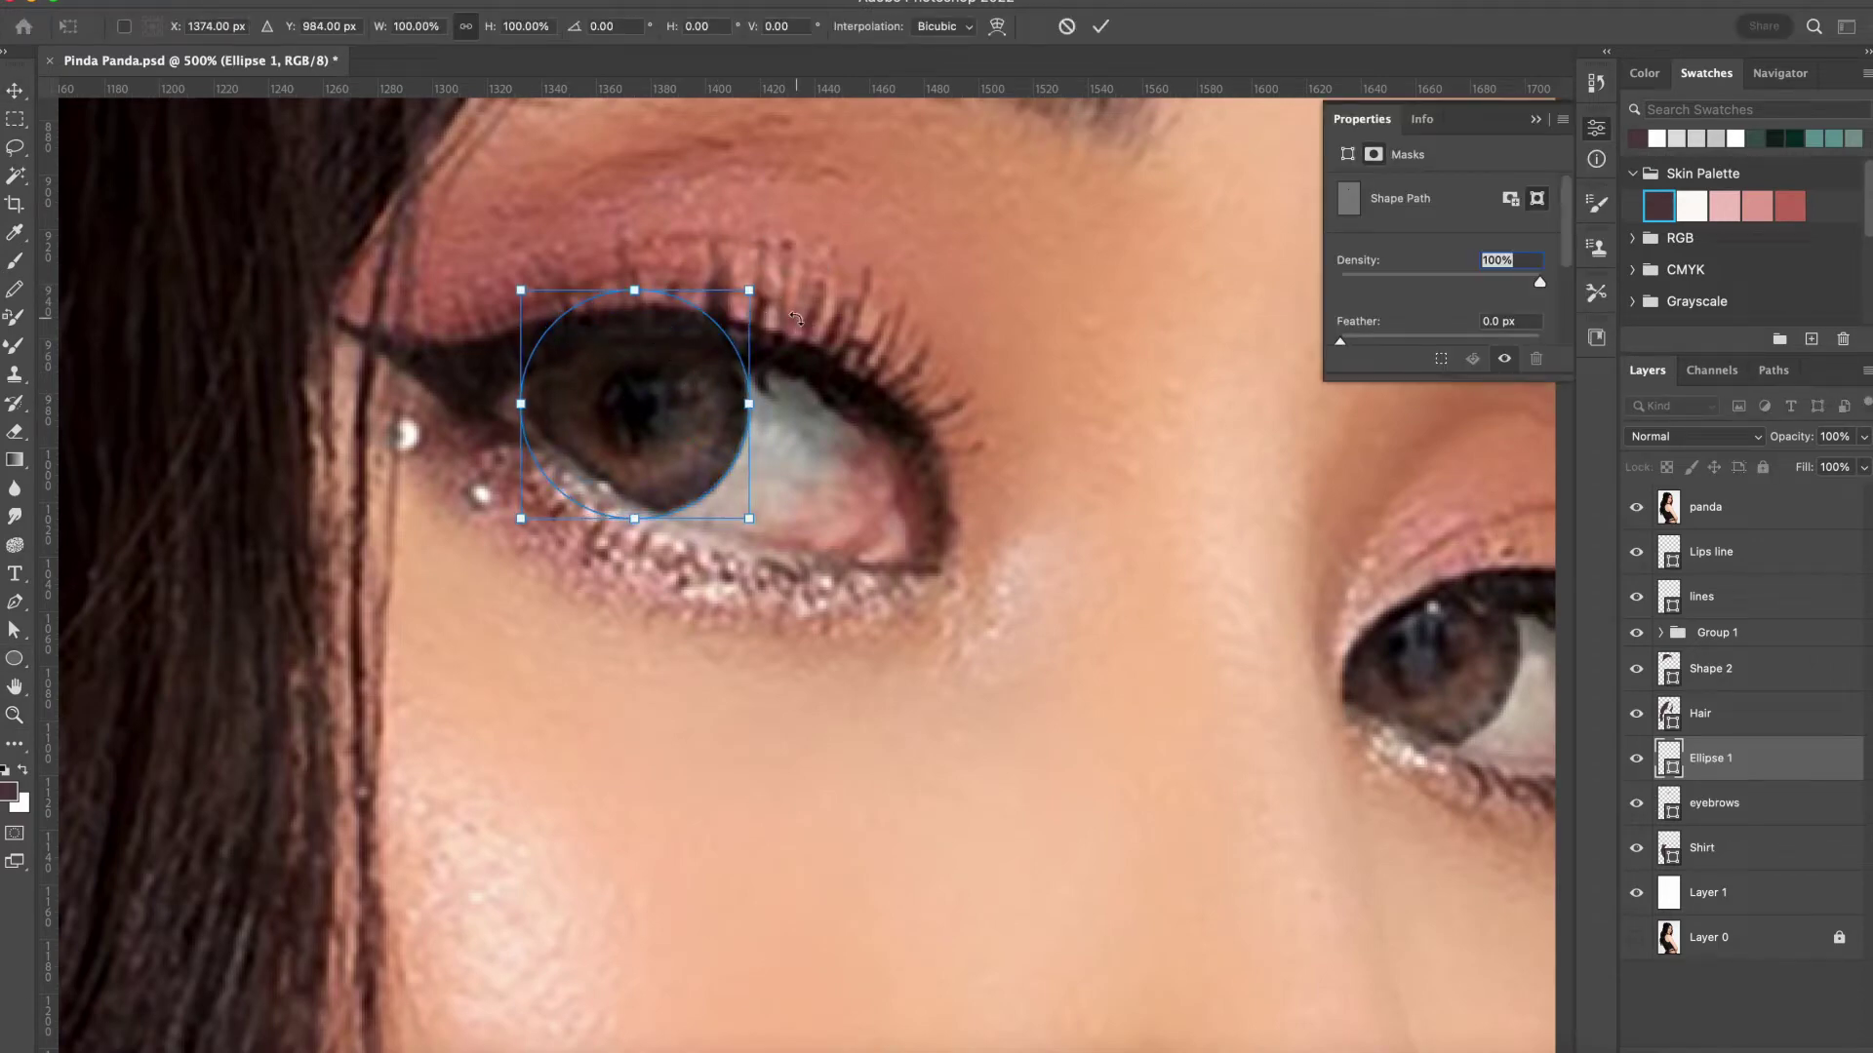
pyautogui.moveTo(684, 435); pyautogui.dragTo(1445, 675)
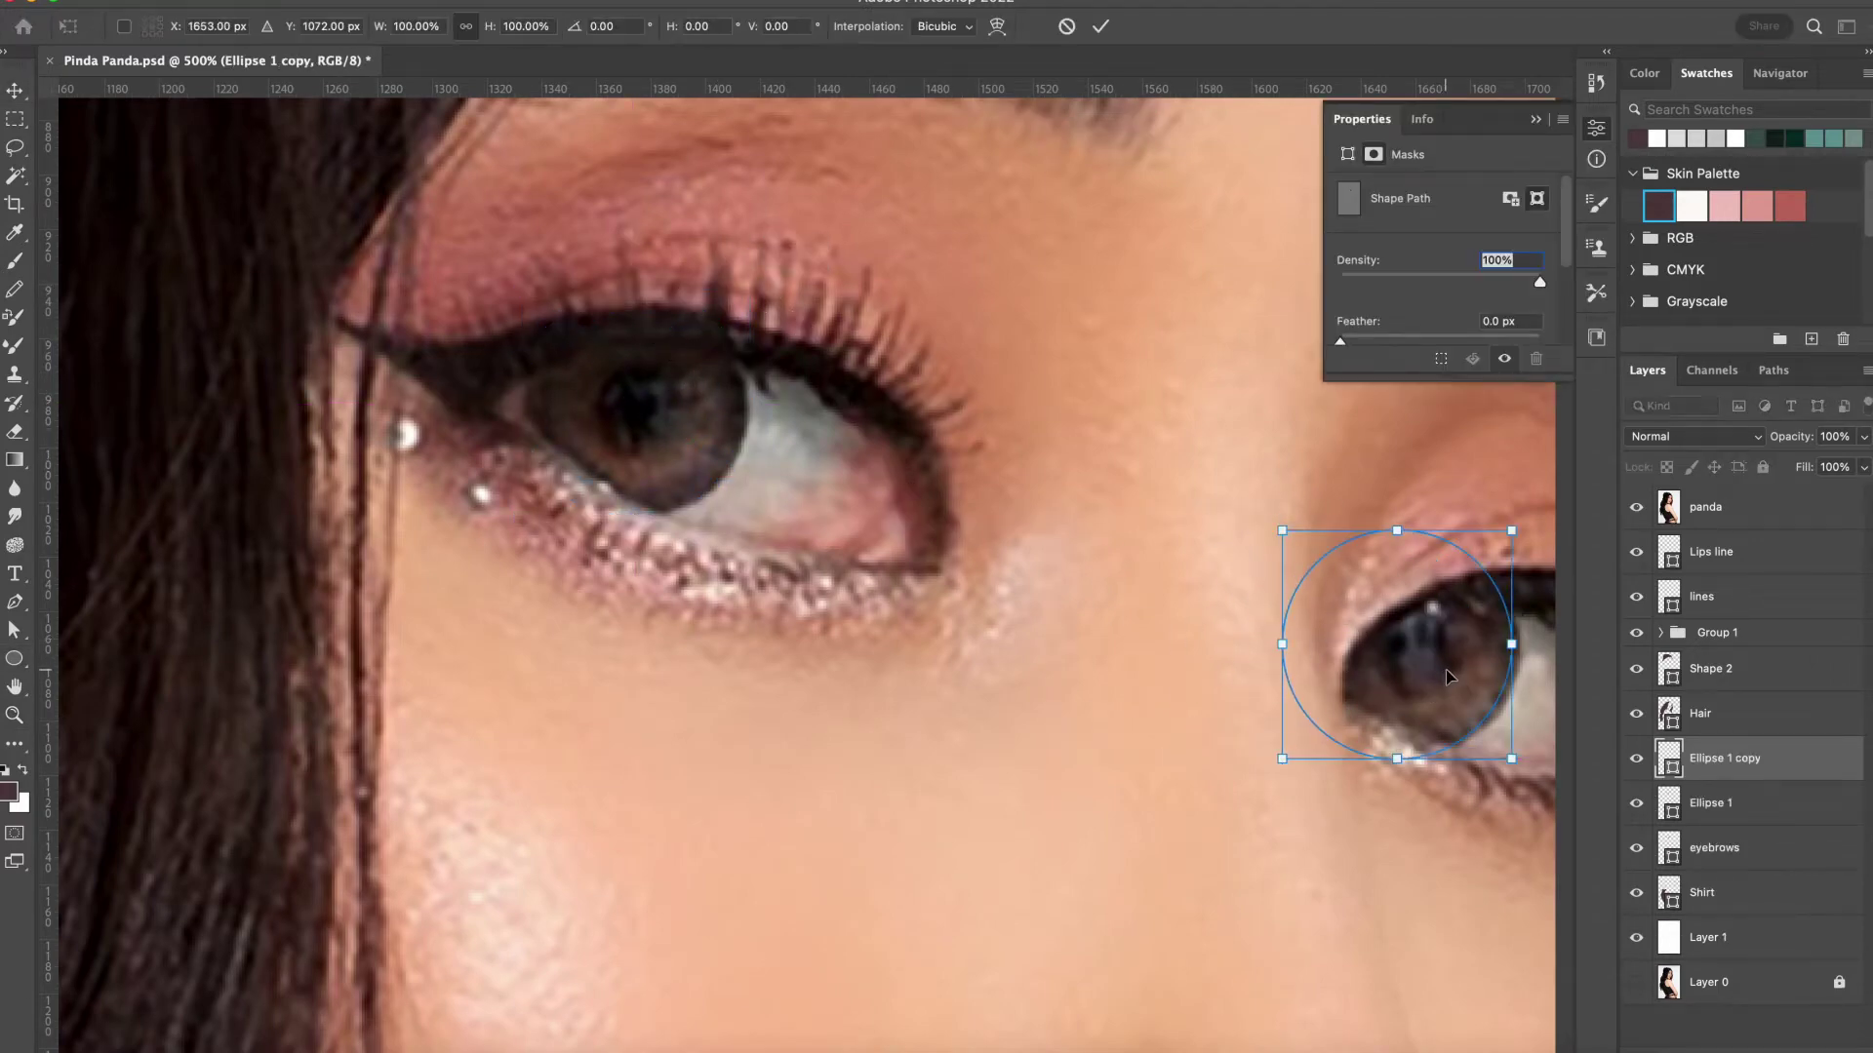
pyautogui.press('Return')
# Merge the two circles, move them into Group 1, and clip them to the eye whites
pyautogui.keyDown('shift'); pyautogui.click(1711, 803); pyautogui.keyUp('shift')
pyautogui.rightClick(1711, 803)
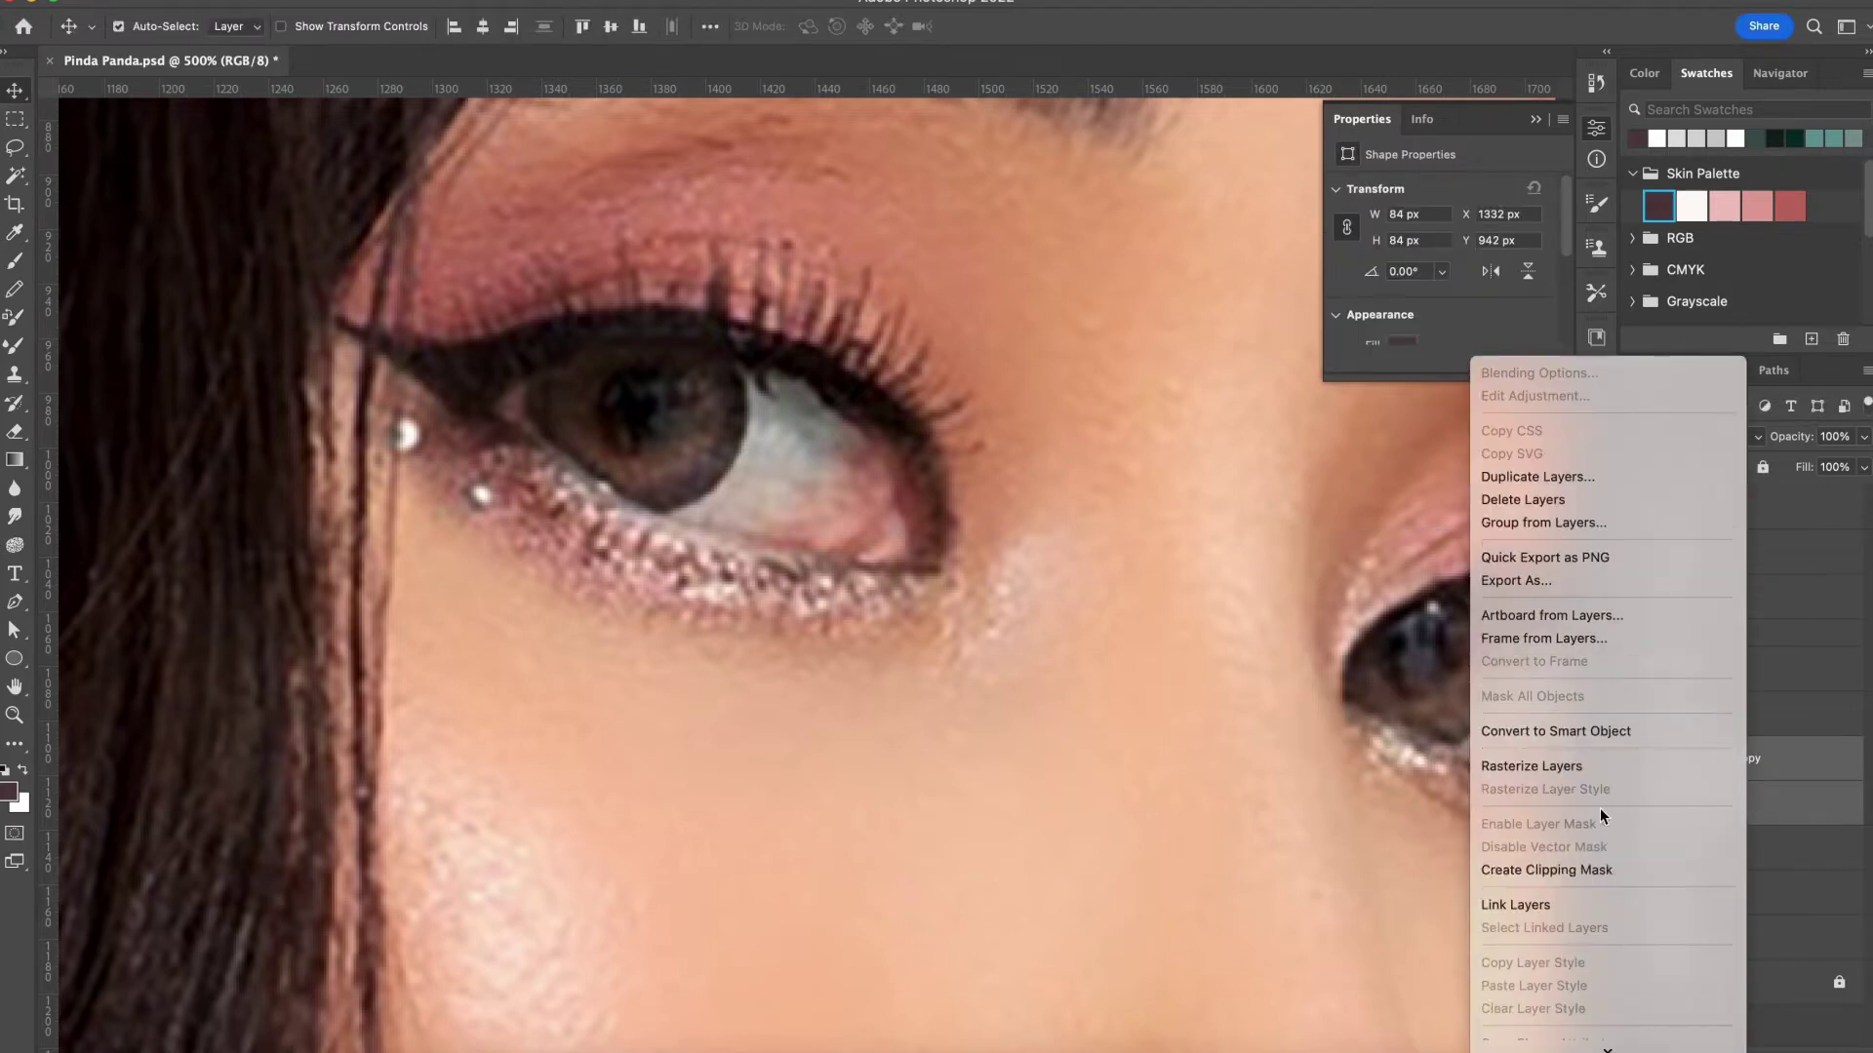
pyautogui.click(1704, 907)
pyautogui.press('p')
pyautogui.moveTo(1770, 647); pyautogui.dragTo(1759, 781)
pyautogui.click(1637, 507)
pyautogui.rightClick(1766, 668)
pyautogui.click(1641, 921)
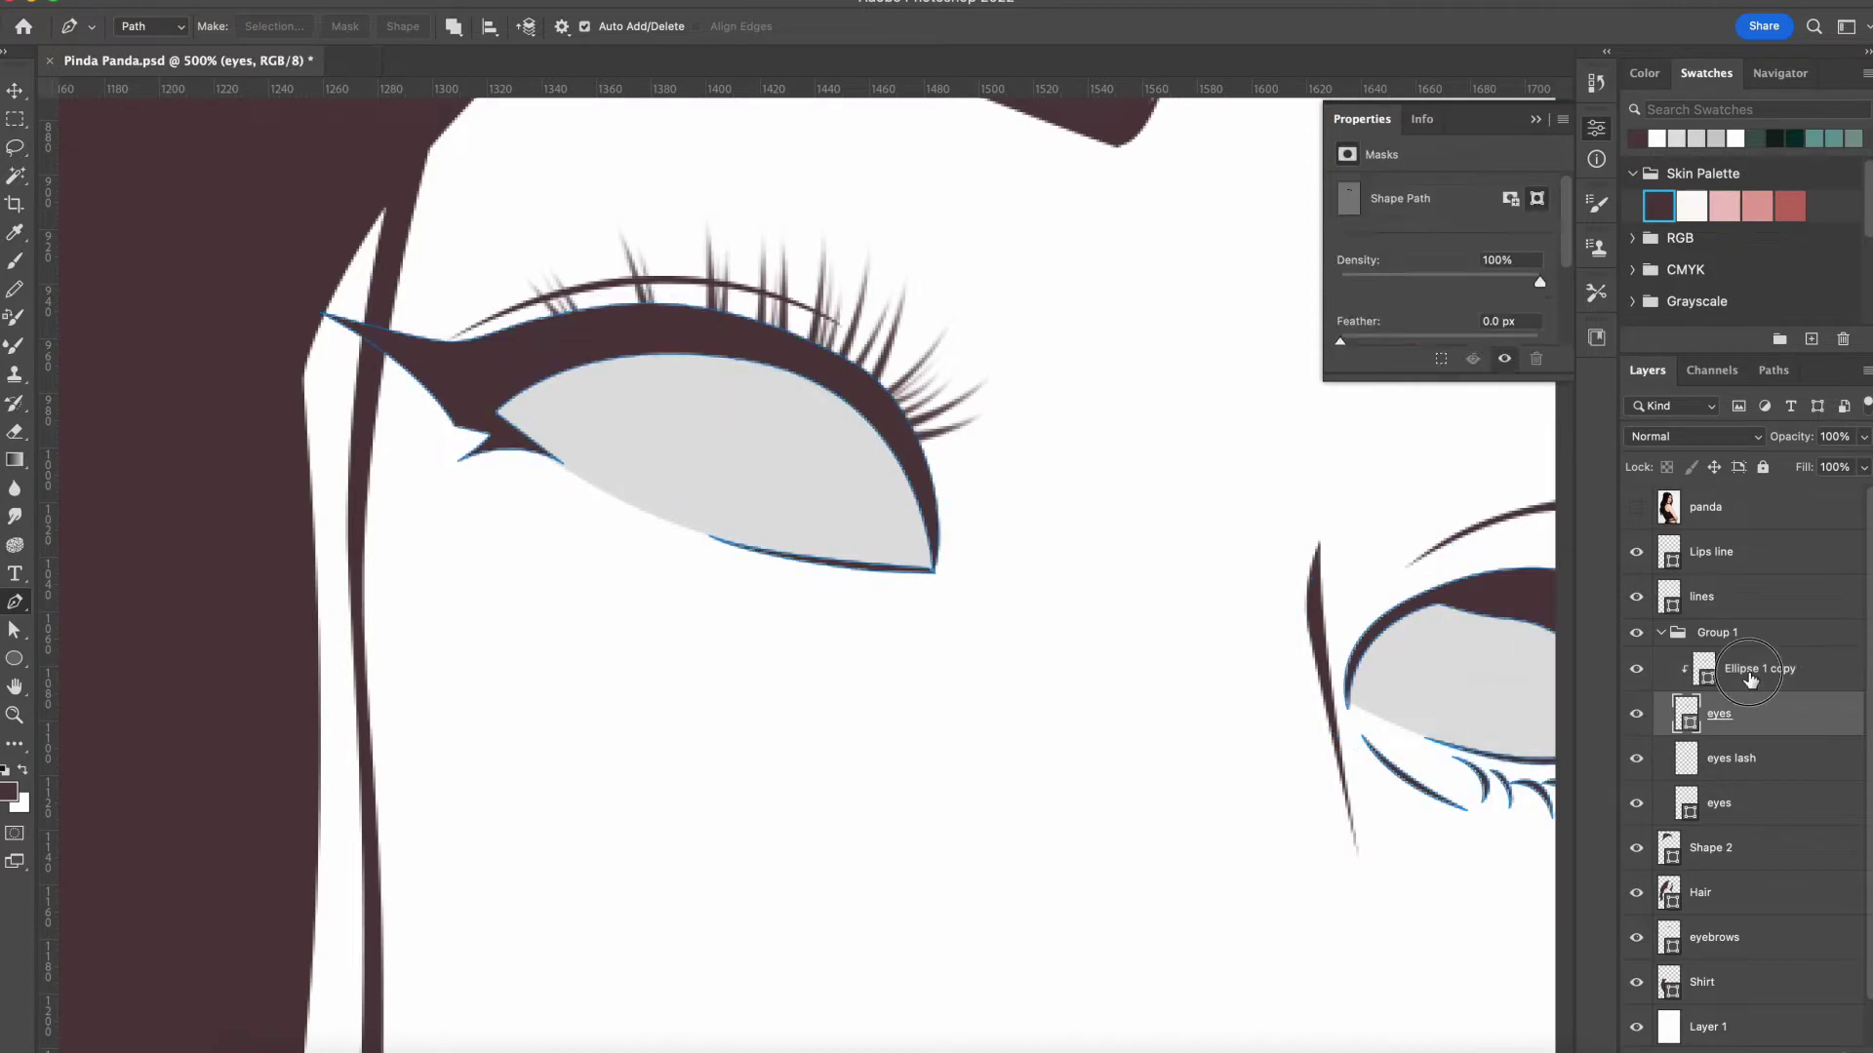
pyautogui.rightClick(1760, 758)
pyautogui.click(1580, 585)
# Duplicate the iris circles layer and shrink the copy to pupil size
pyautogui.hscroll(5, 878, 585)
pyautogui.press('v')
pyautogui.click(1636, 508)
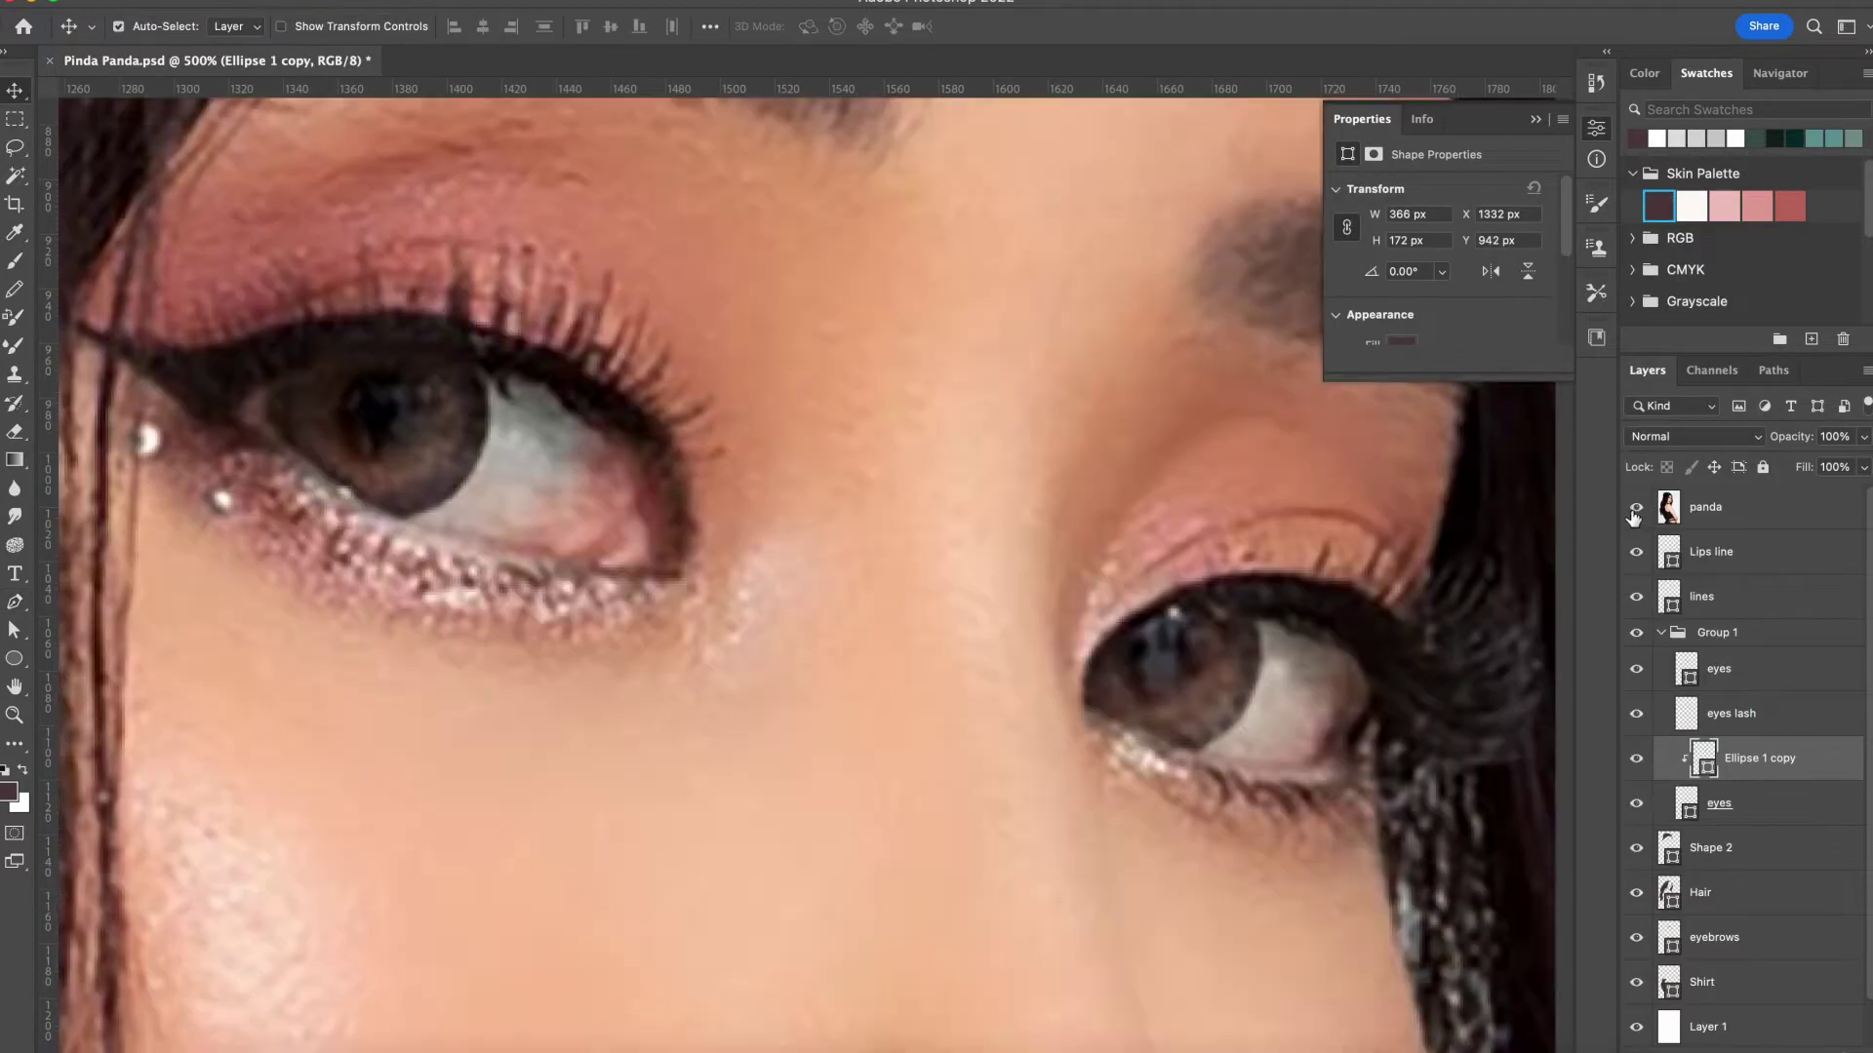
pyautogui.moveTo(1756, 757); pyautogui.dragTo(1755, 792)
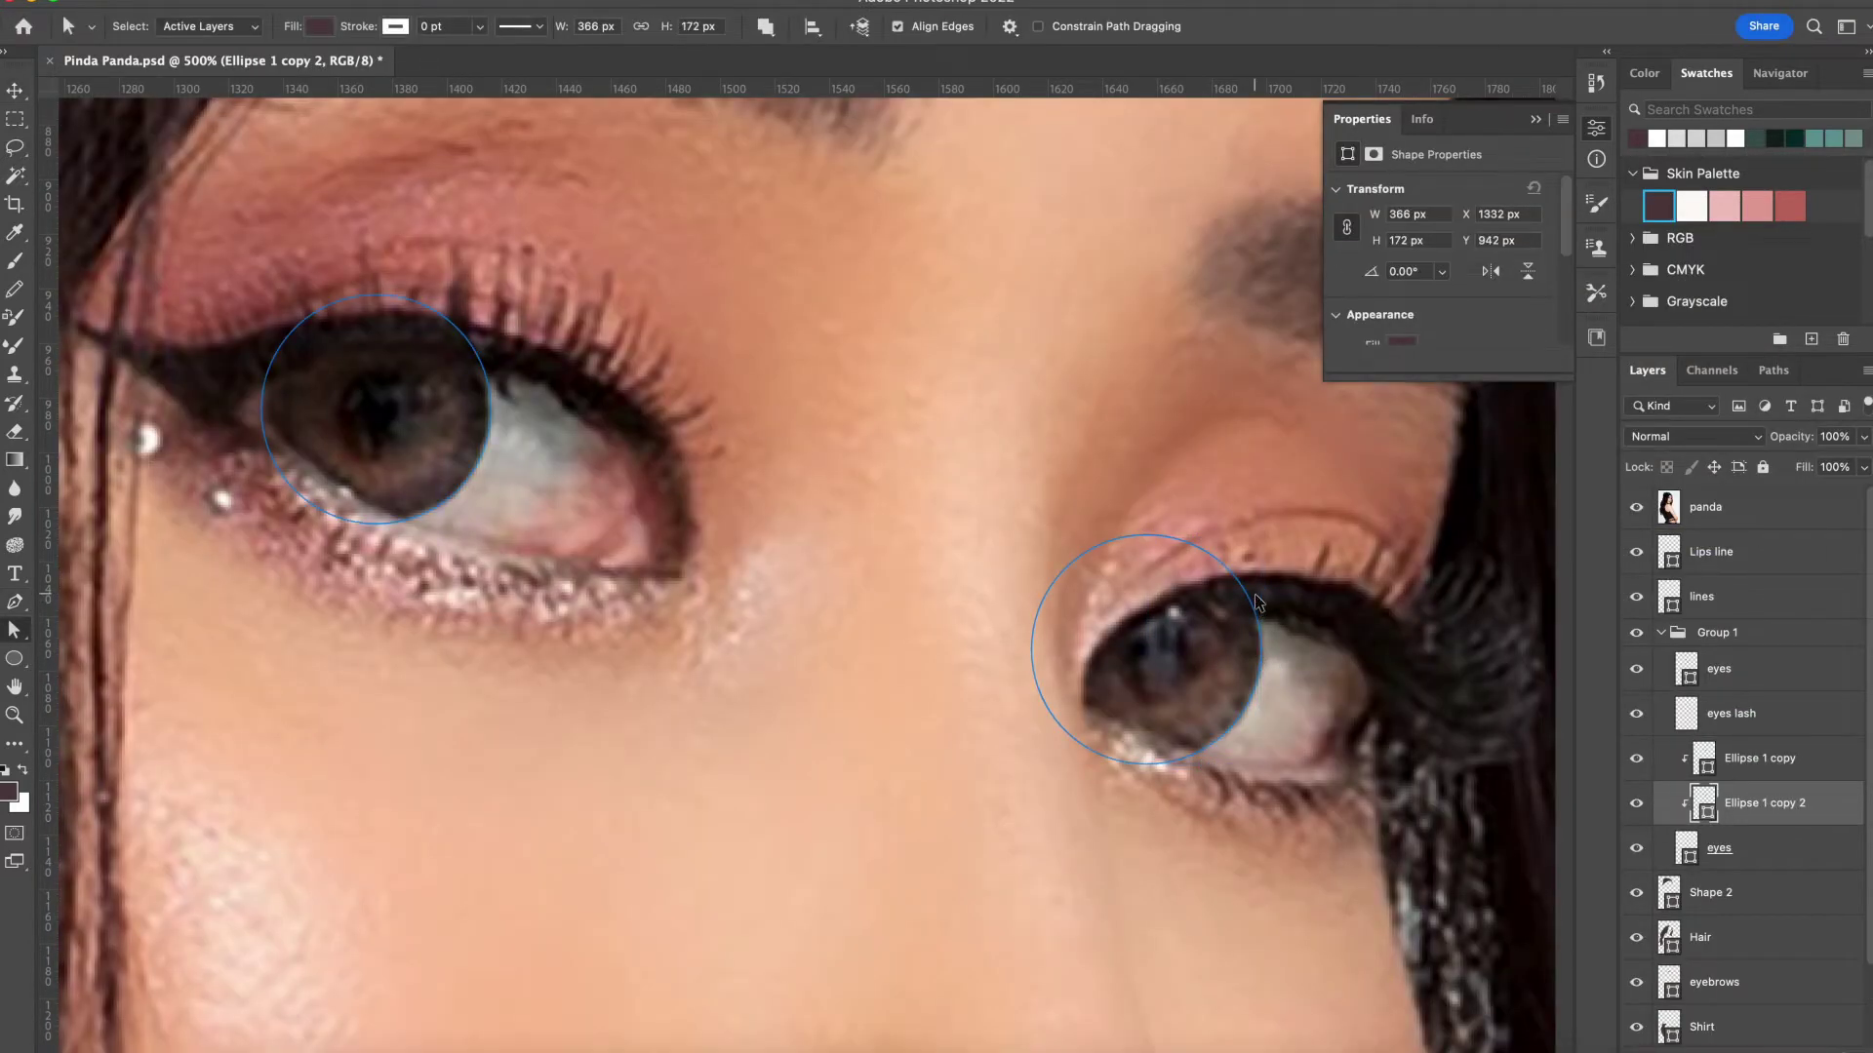
pyautogui.hotkey('ctrl', 't')
pyautogui.moveTo(1260, 535)
pyautogui.mouseDown()
pyautogui.moveTo(1234, 599)
pyautogui.moveTo(442, 359)
pyautogui.mouseUp()
# Confirm the pupil copy, then add another slightly smaller circle copy fitted onto the left eye
pyautogui.press('Return')
pyautogui.moveTo(1788, 803); pyautogui.dragTo(1670, 780)
pyautogui.hotkey('ctrl', 't')
pyautogui.moveTo(1261, 535); pyautogui.dragTo(1249, 546)
pyautogui.moveTo(1146, 649); pyautogui.dragTo(375, 409)
pyautogui.press('Return')
# Fill the iris shapes with salmon
pyautogui.click(1636, 507)
pyautogui.press('p')
pyautogui.click(235, 26)
pyautogui.click(108, 240)
pyautogui.click(137, 269)
pyautogui.moveTo(525, 510); pyautogui.dragTo(529, 510)
# Brush dark shading across the upper part of the irises and compare with the reference photo
pyautogui.press('b')
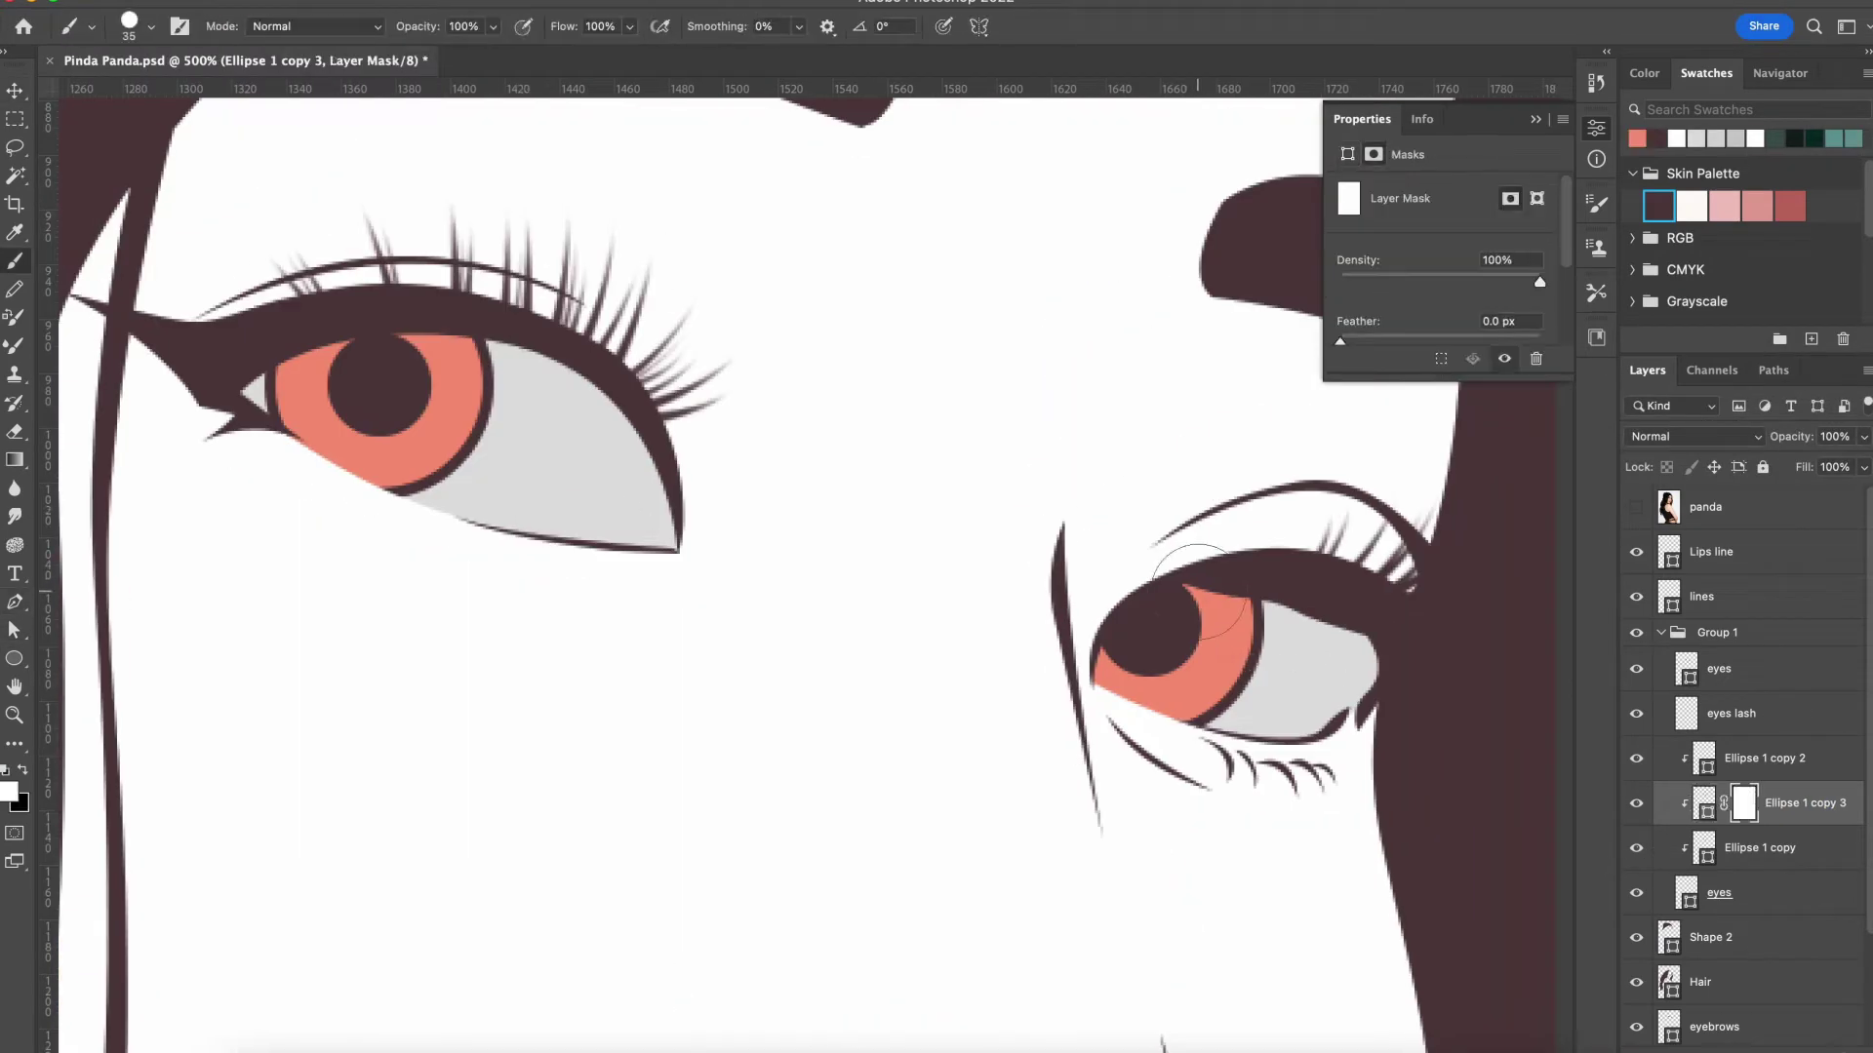
pyautogui.press('d')
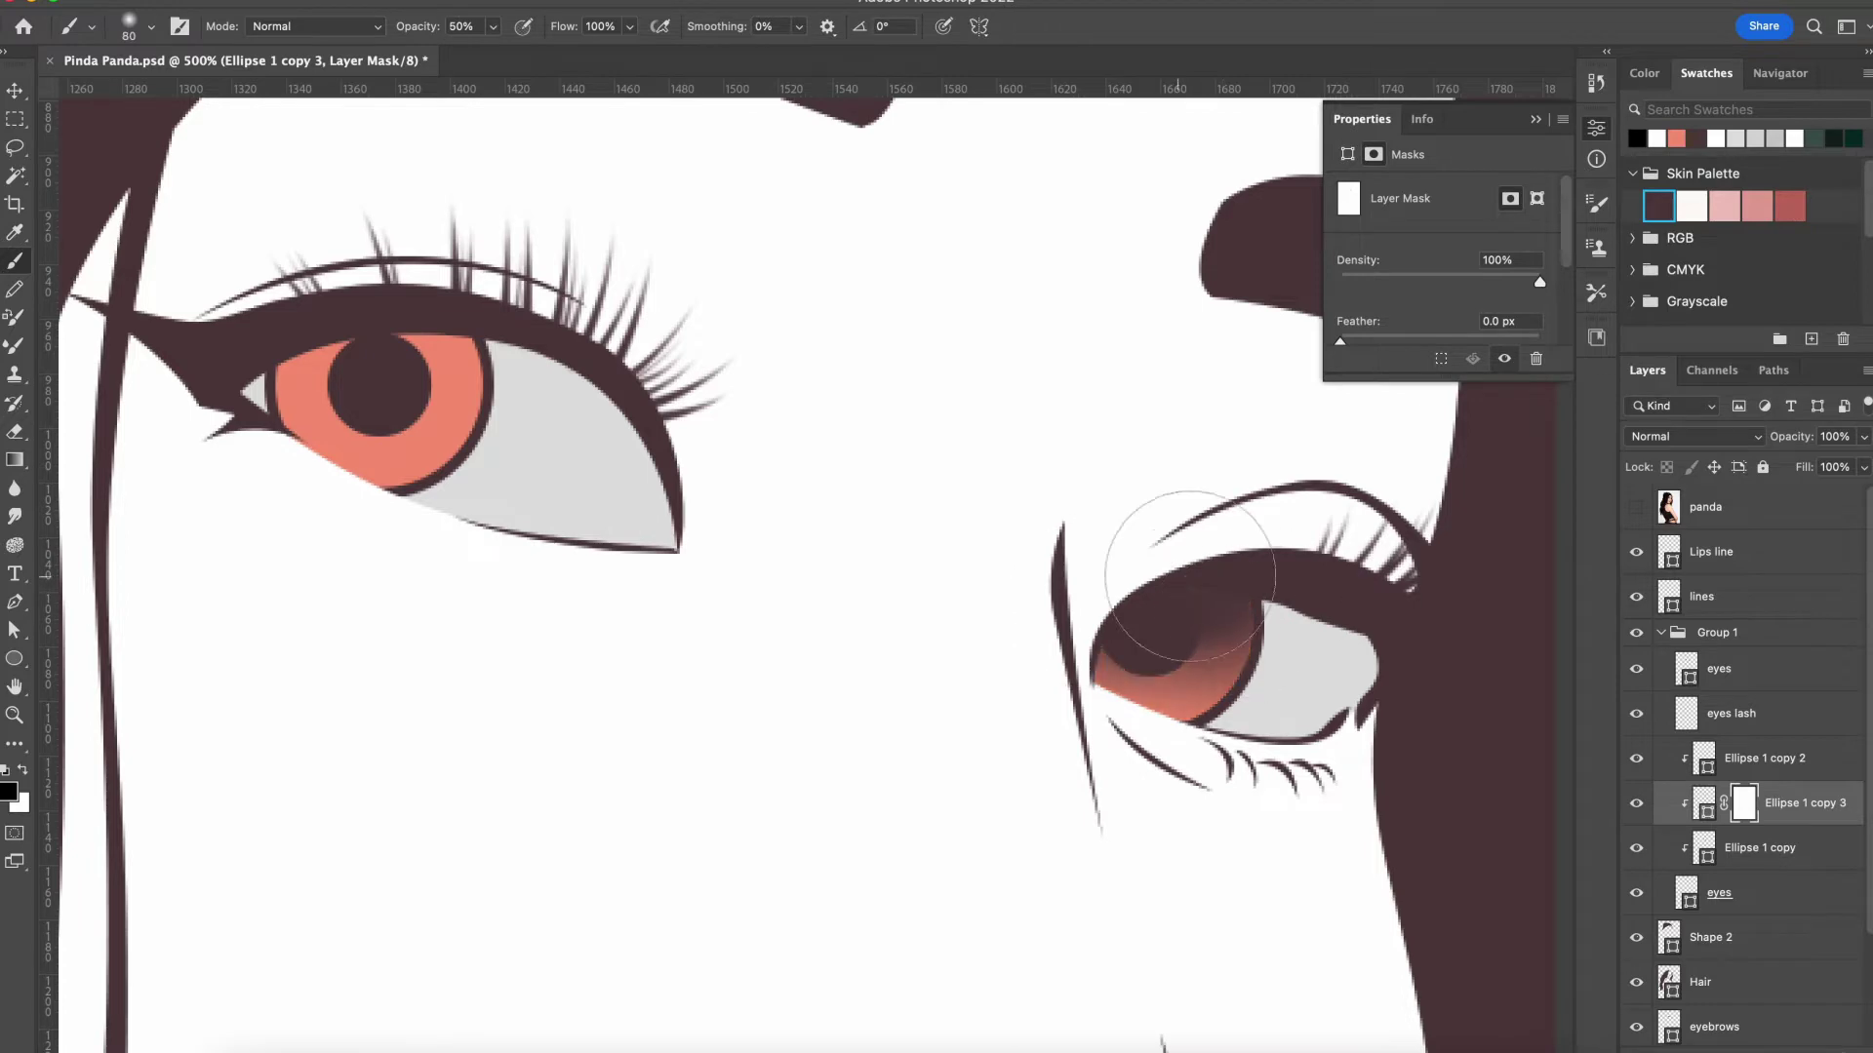
pyautogui.moveTo(312, 371); pyautogui.dragTo(458, 365)
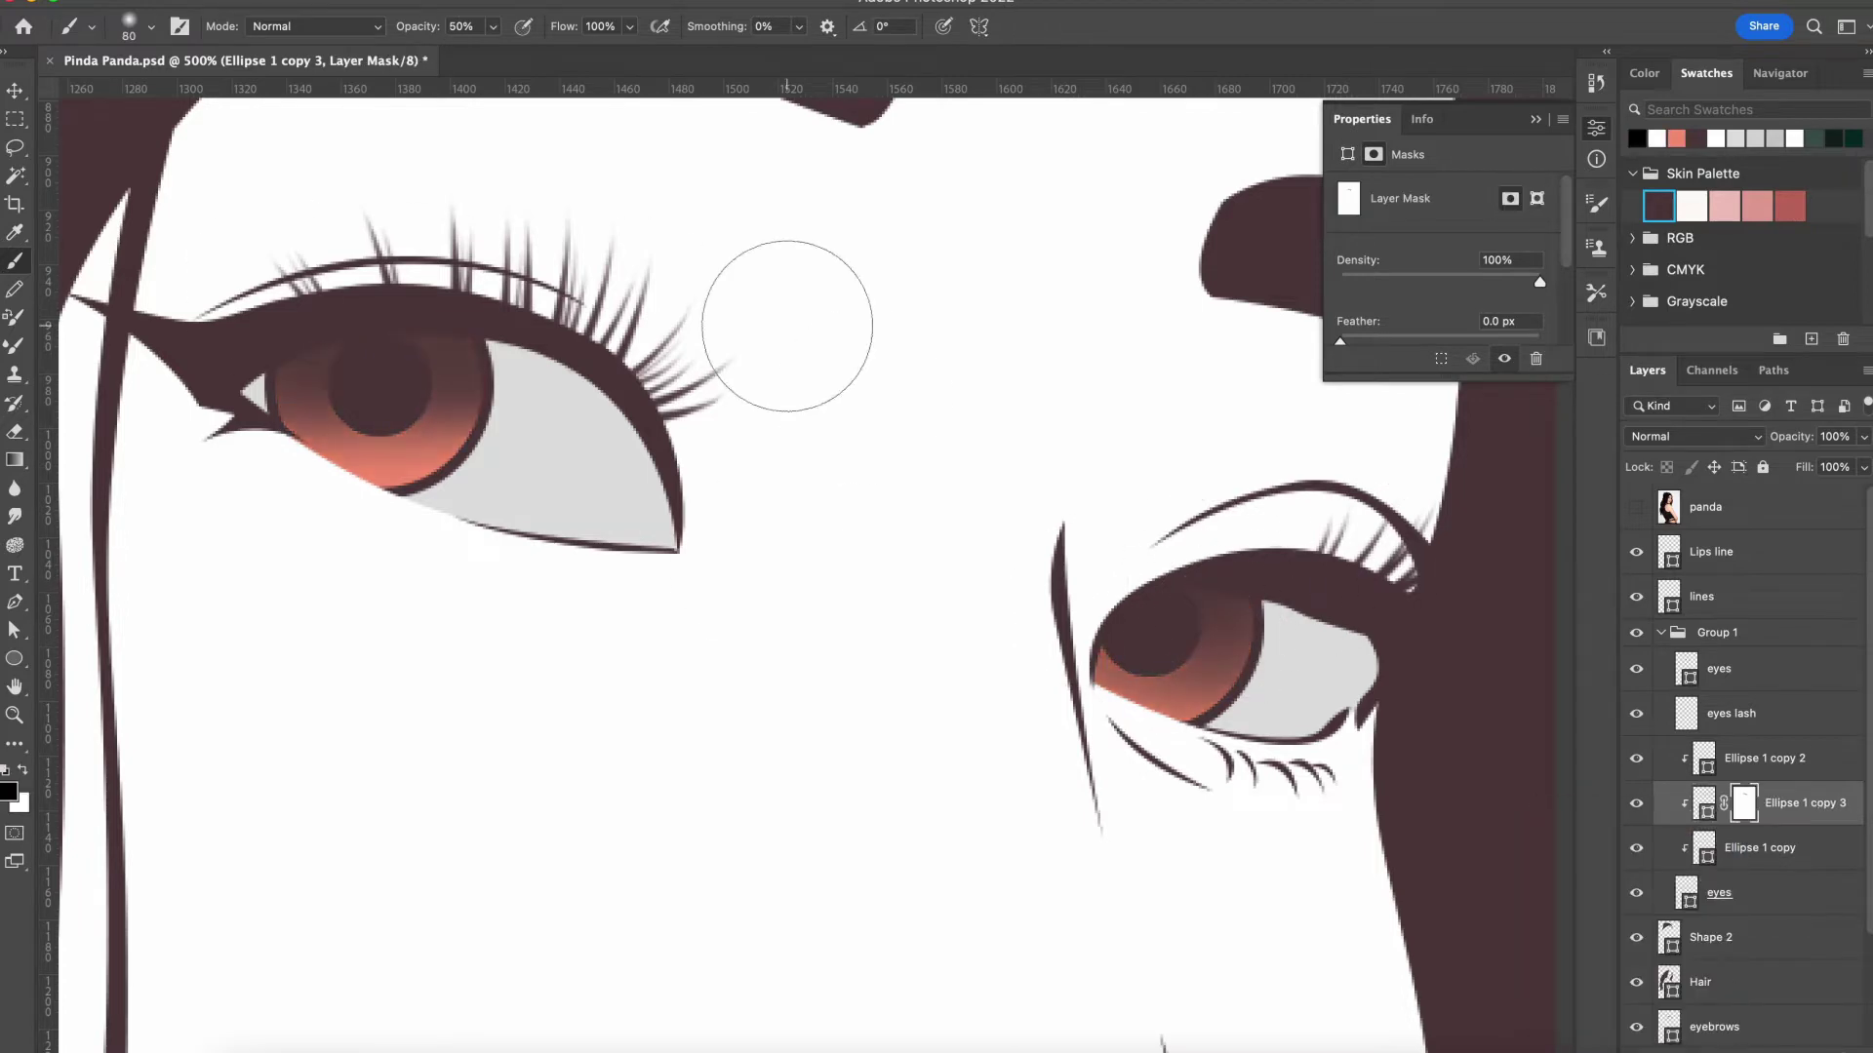
pyautogui.press('a')
pyautogui.click(1636, 507)
pyautogui.click(1636, 508)
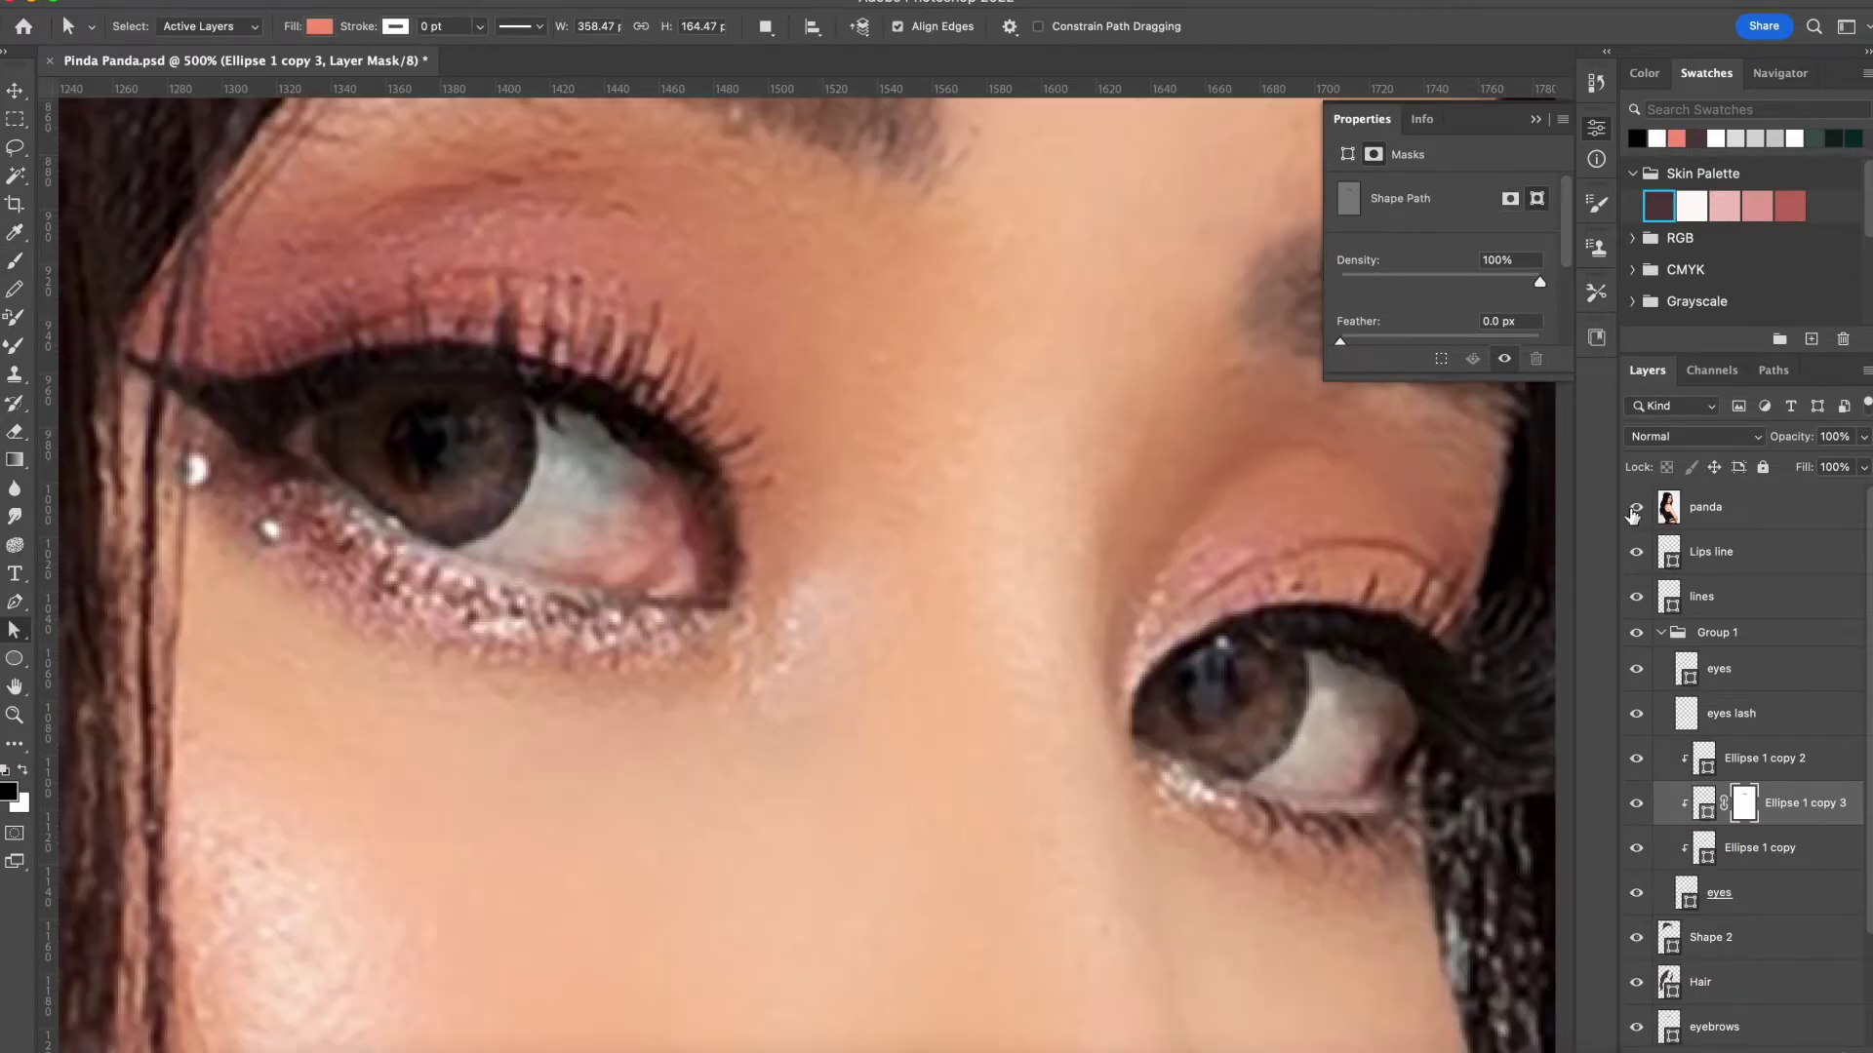
# Draw a small ring inside the left iris, copy it to the right iris, and merge both
pyautogui.press('u')
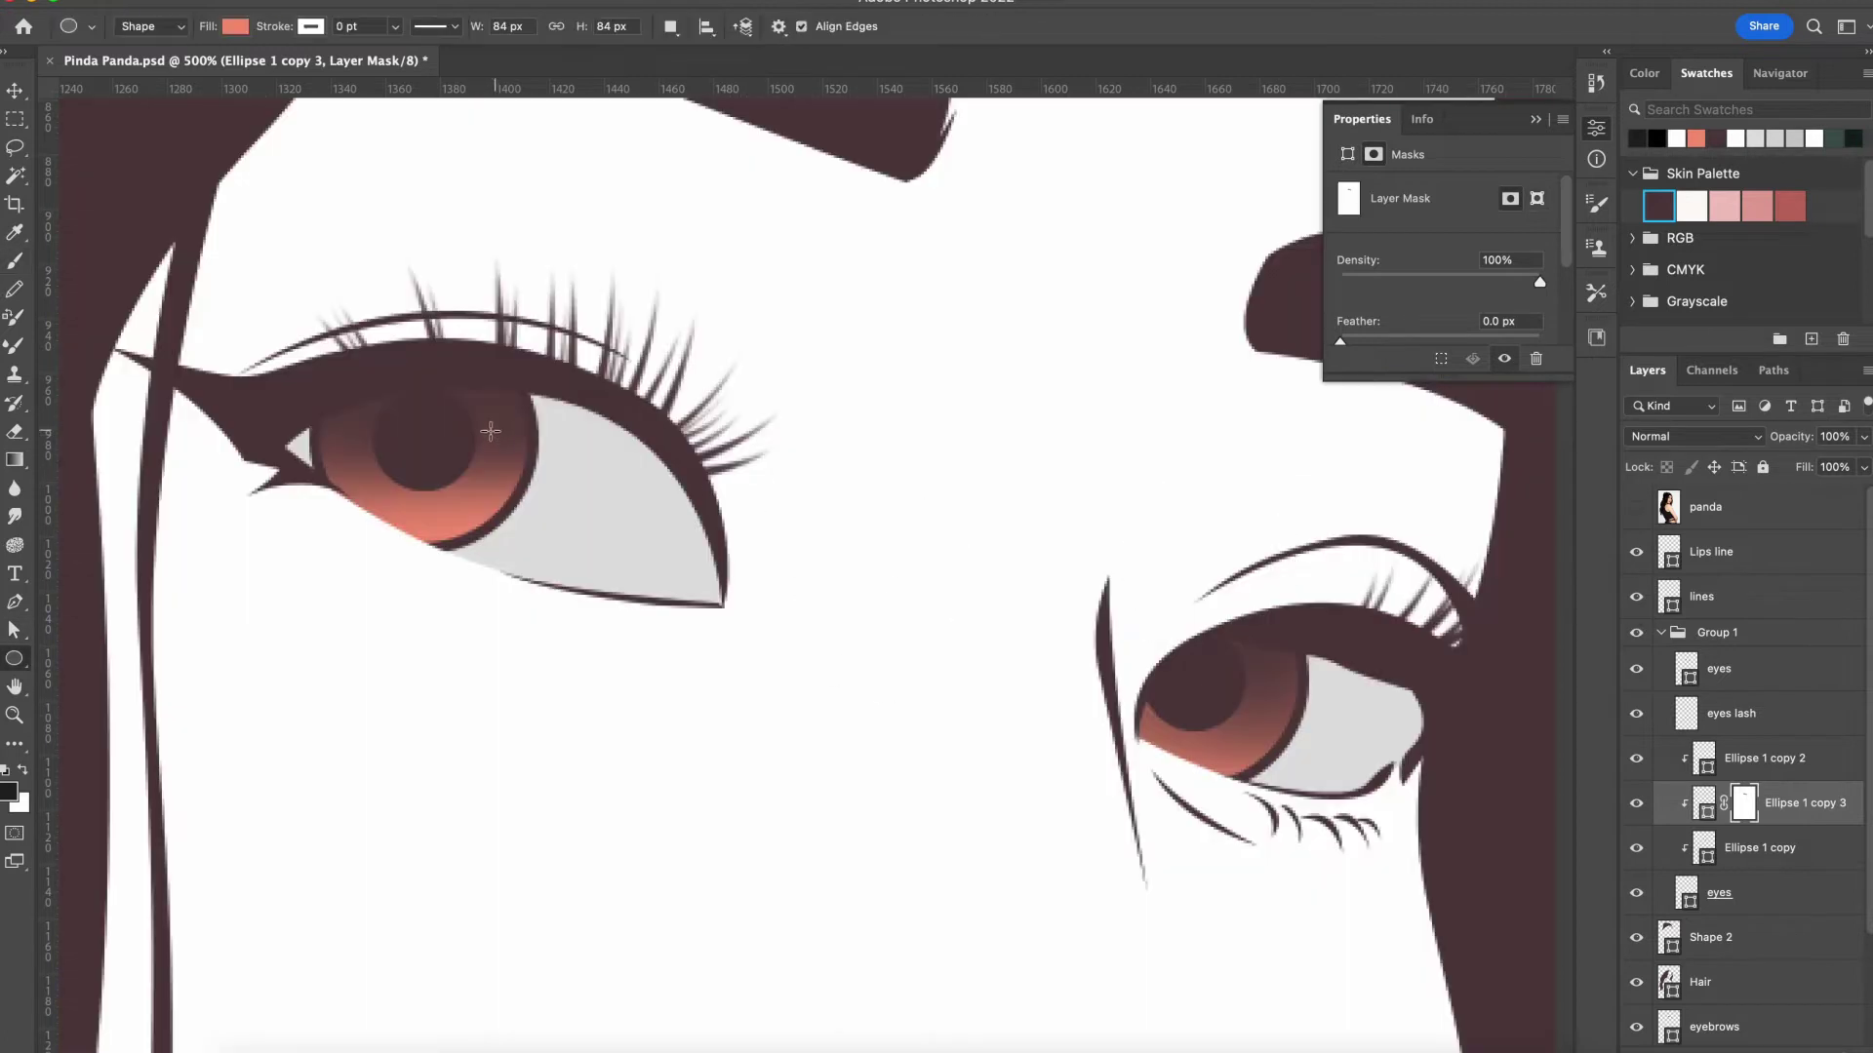
pyautogui.moveTo(551, 372); pyautogui.dragTo(549, 375)
pyautogui.hotkey('ctrl', 't')
pyautogui.moveTo(550, 488); pyautogui.dragTo(520, 478)
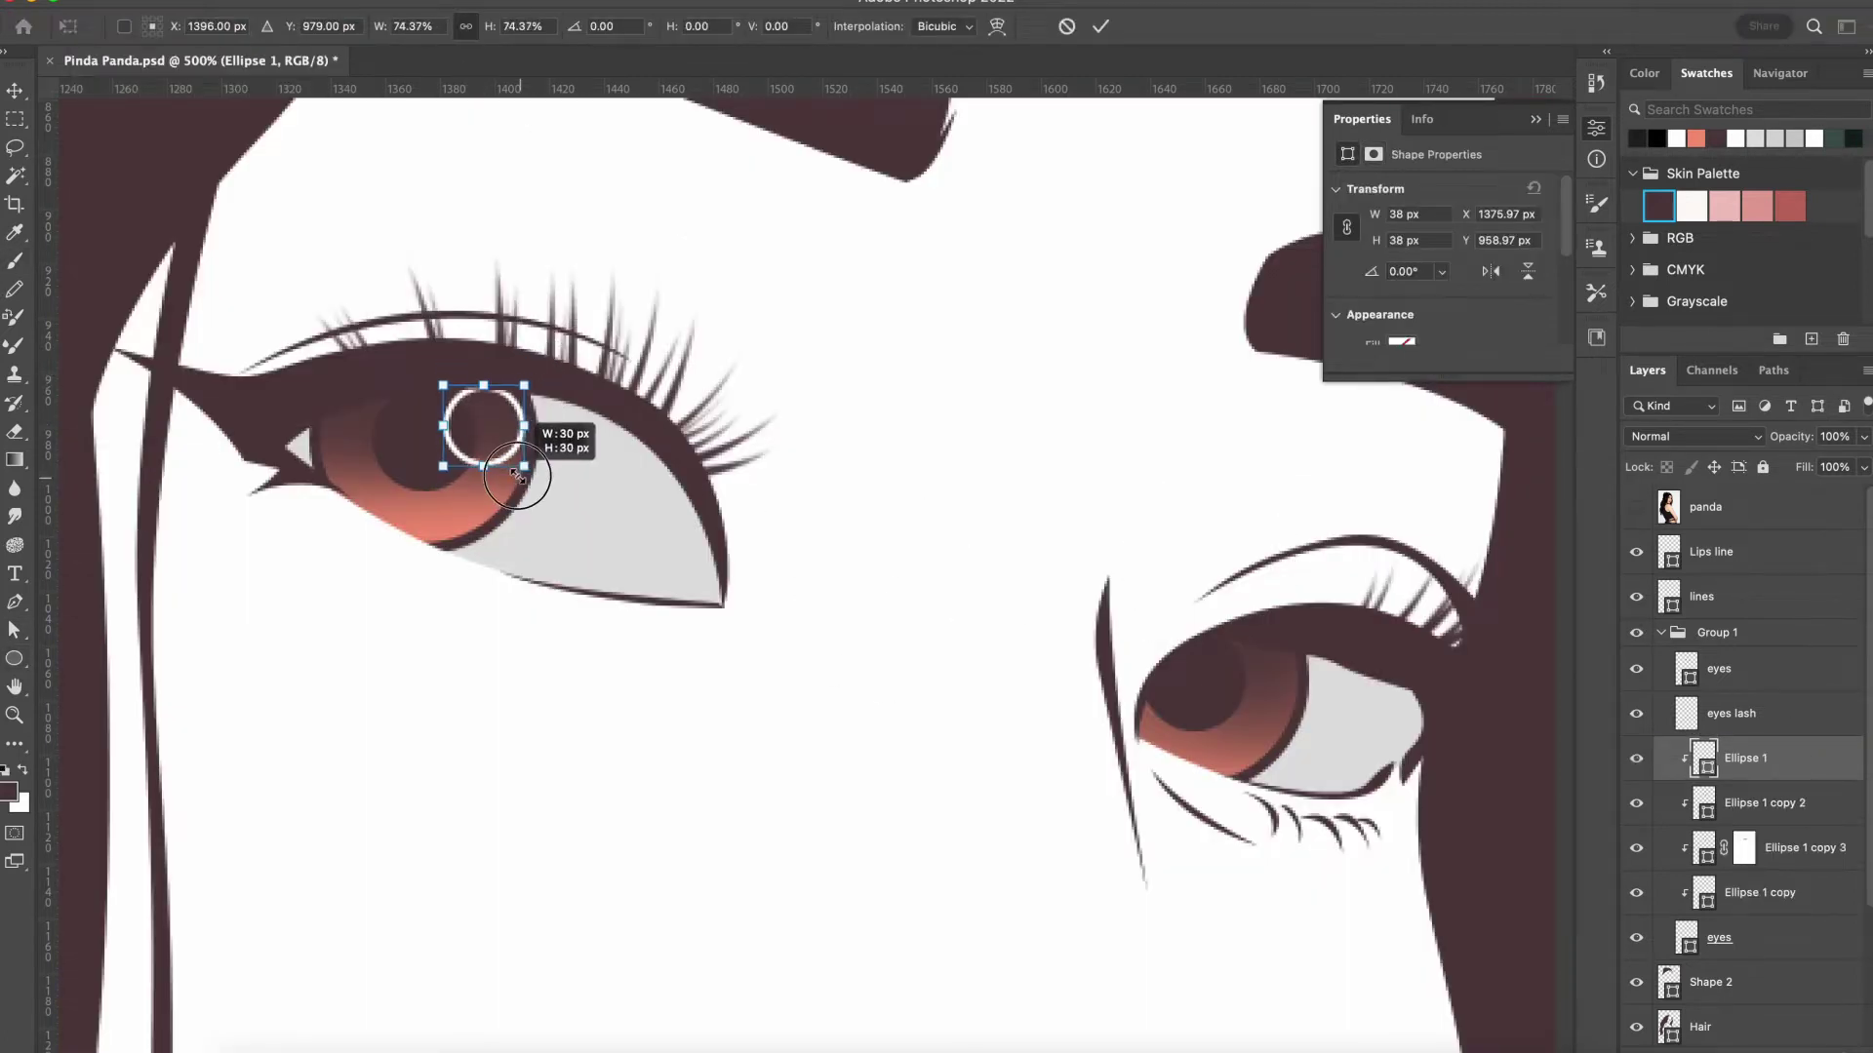
pyautogui.press('Return')
pyautogui.moveTo(520, 400); pyautogui.dragTo(1293, 652)
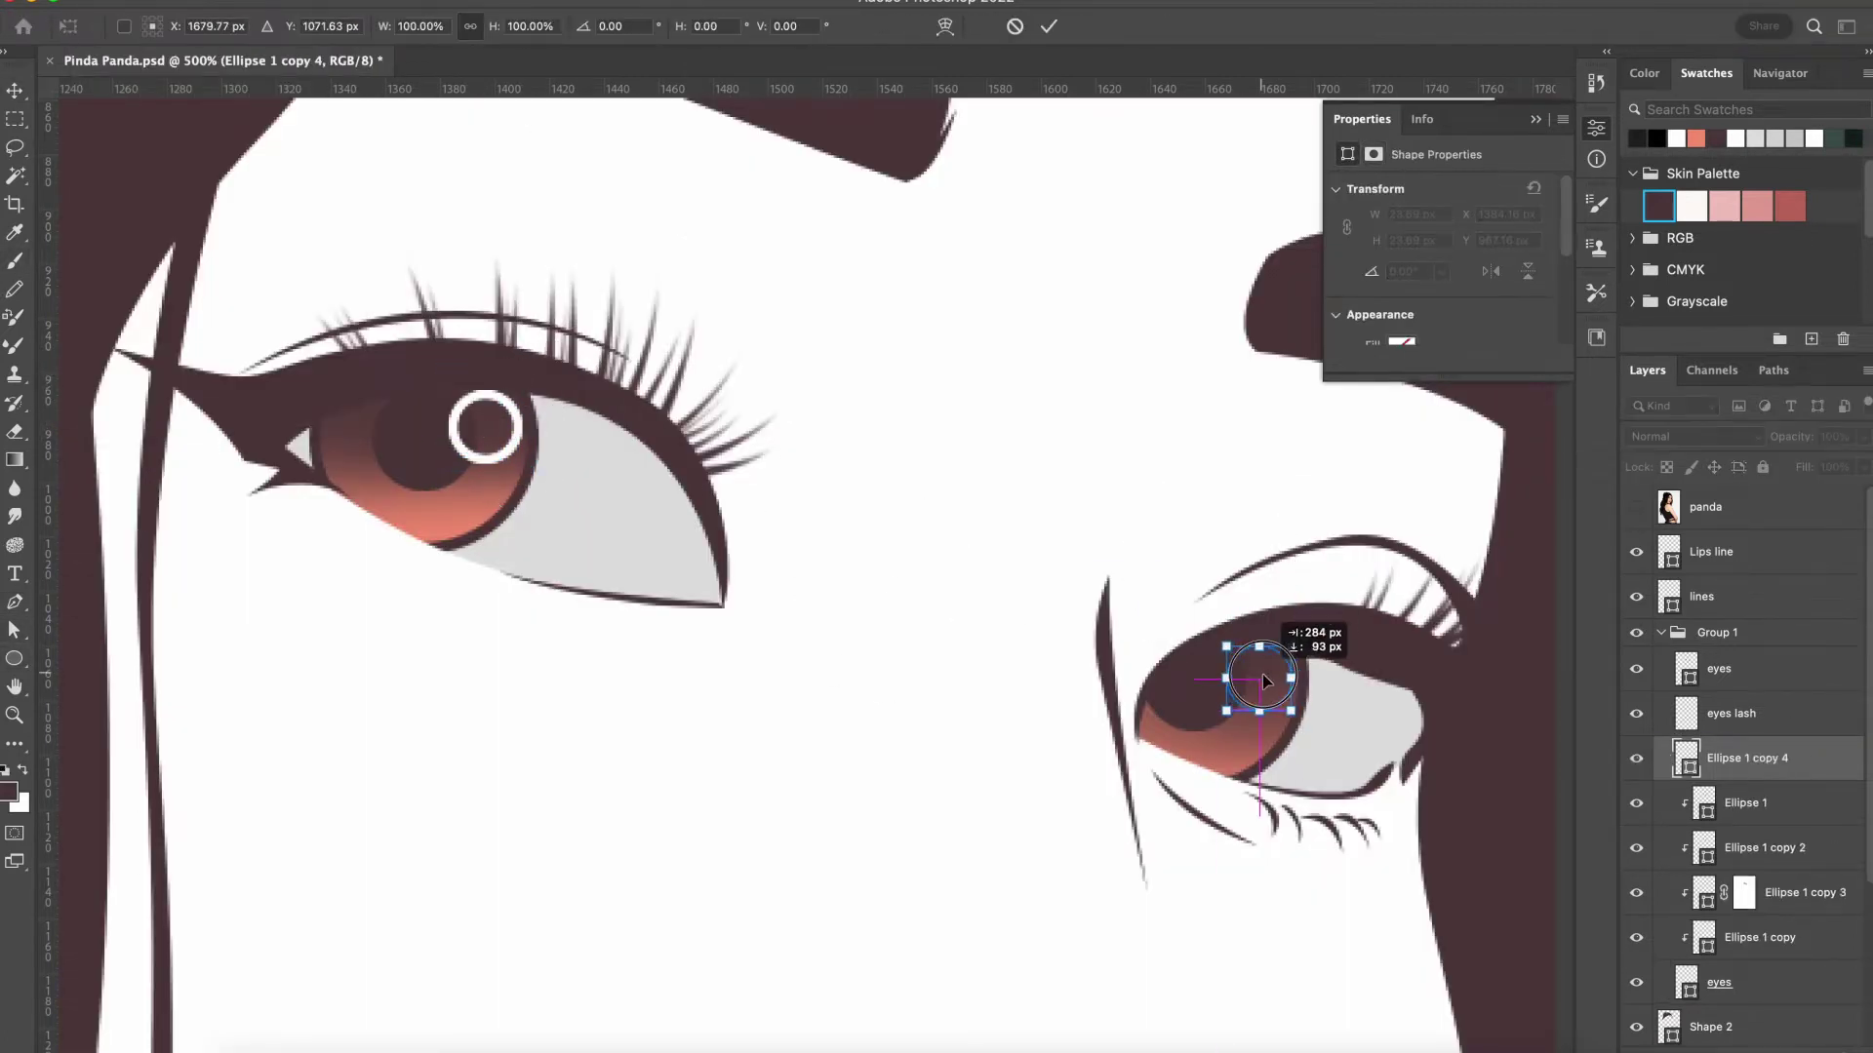
pyautogui.scroll(-5, 1303, 675)
pyautogui.scroll(4, 911, 318)
pyautogui.rightClick(1765, 758)
pyautogui.click(1434, 986)
# Give the rings a pale yellow Outer Glow of size 5 px with no noise
pyautogui.doubleClick(1818, 769)
pyautogui.click(1374, 584)
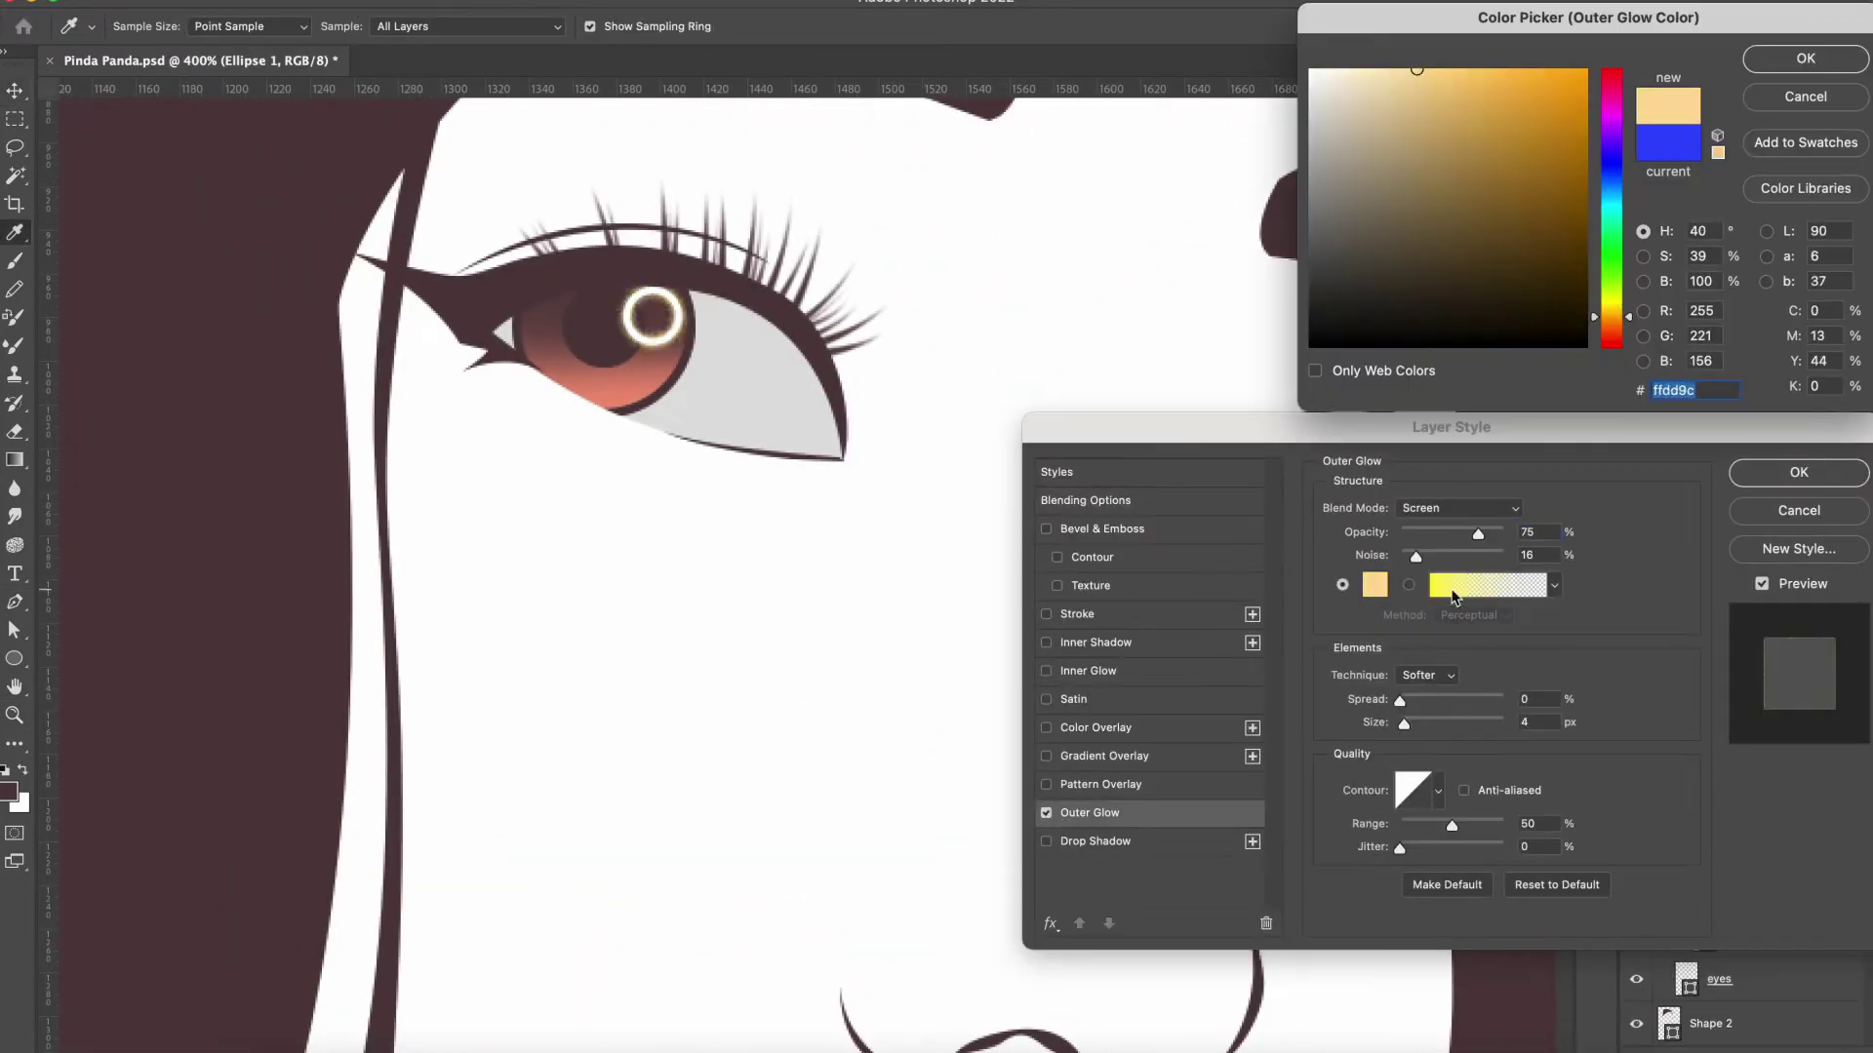
pyautogui.press('Return')
pyautogui.moveTo(1415, 555); pyautogui.dragTo(1397, 555)
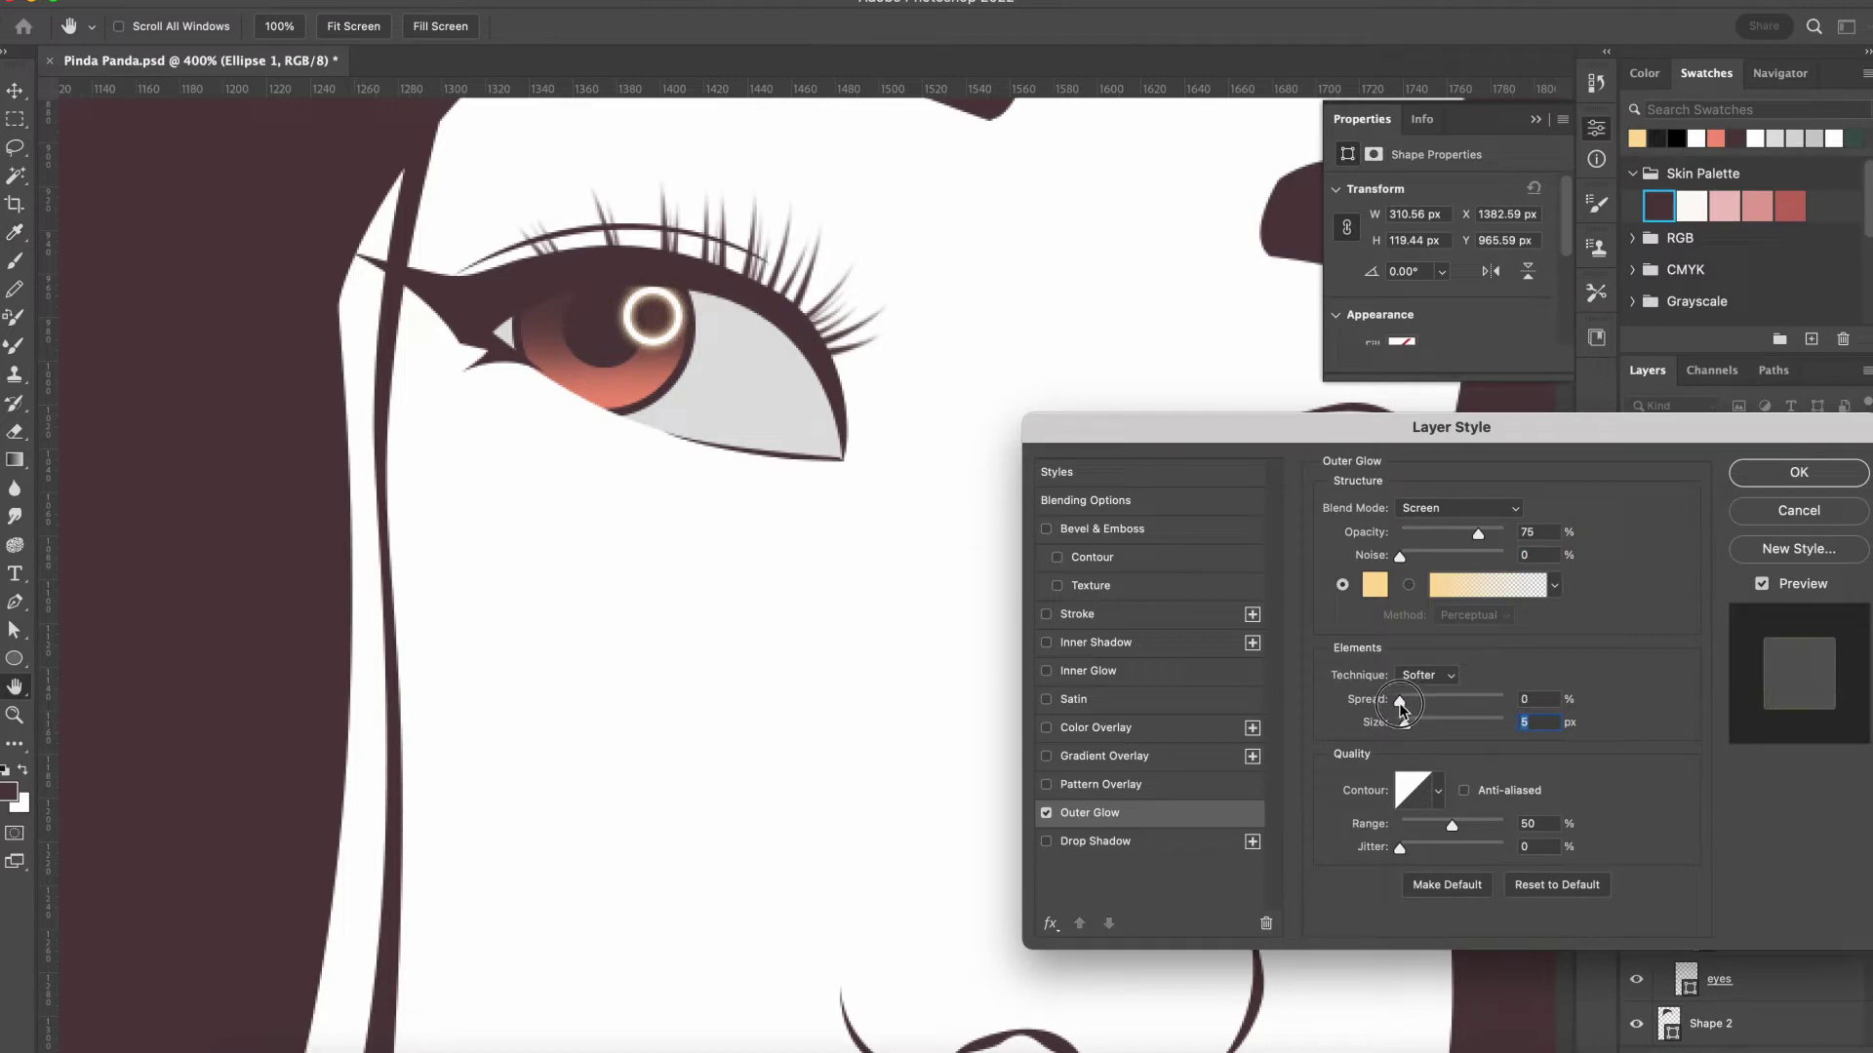
pyautogui.press('Return')
# Change the iris fill colour from salmon to orange
pyautogui.click(1785, 890)
pyautogui.click(156, 26)
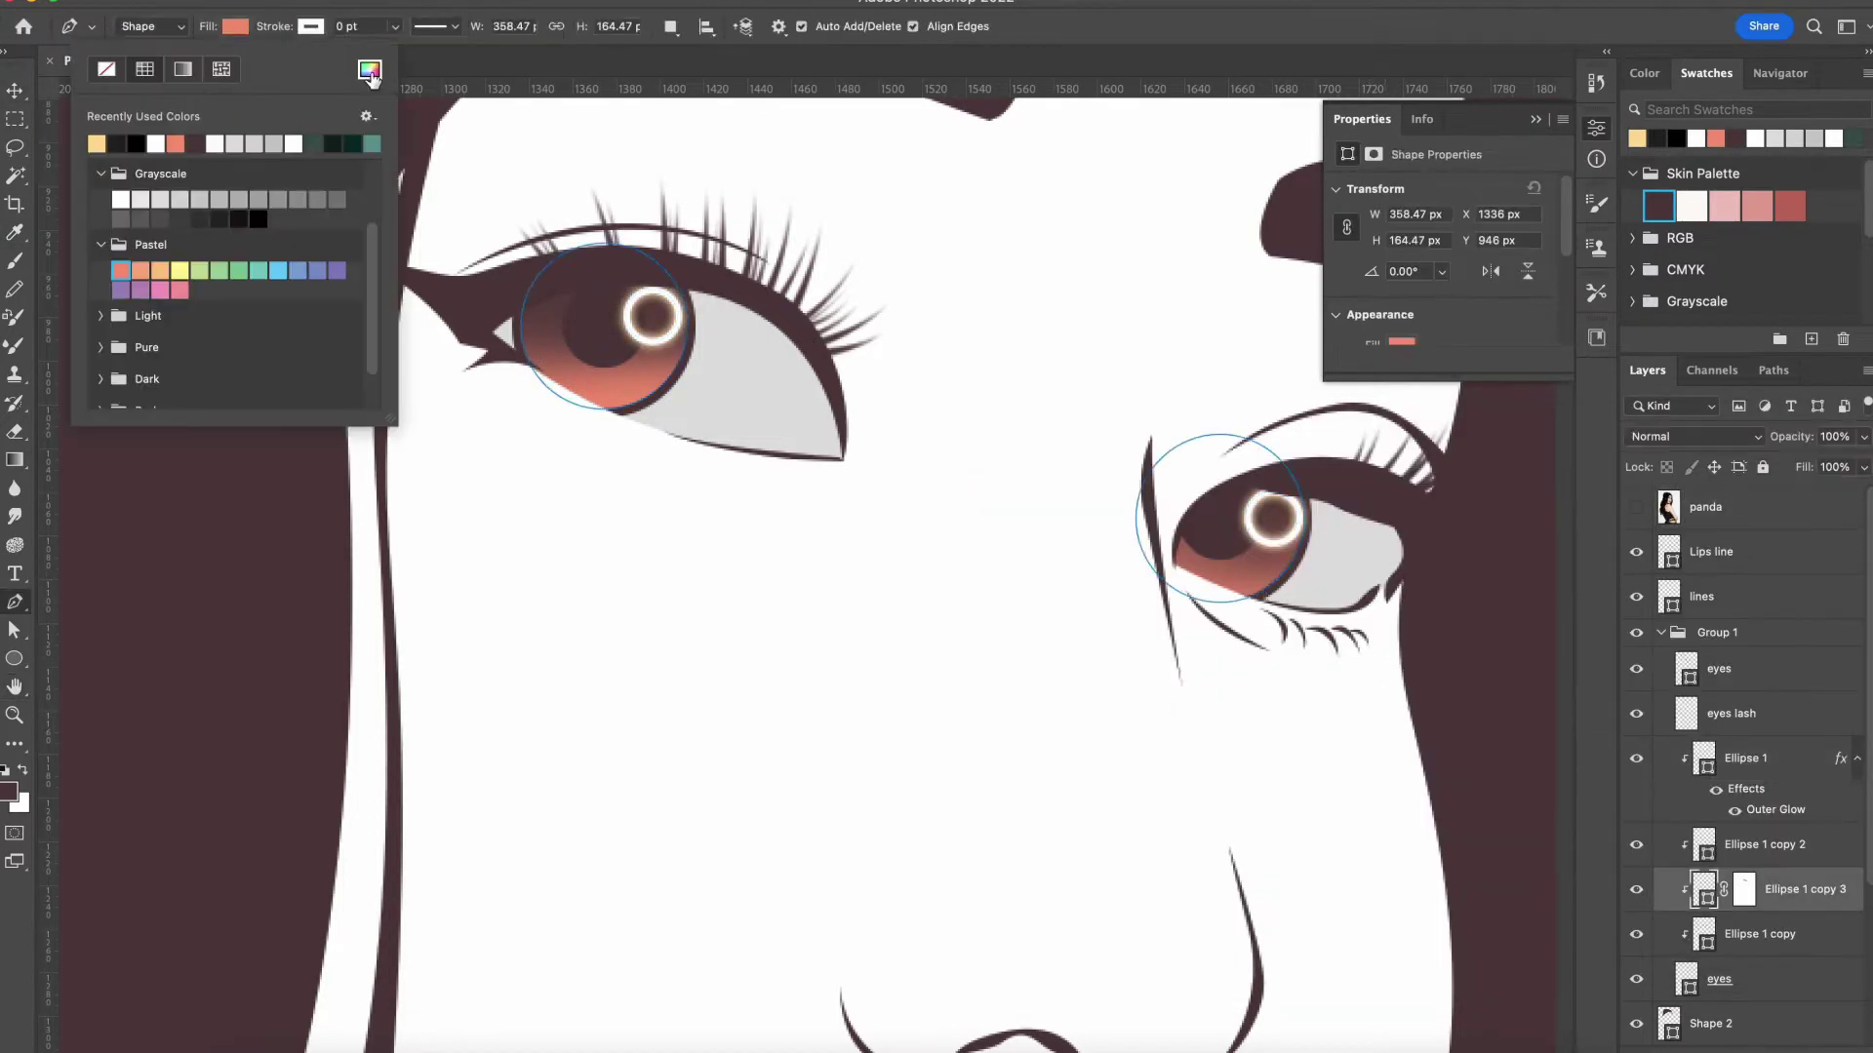
pyautogui.click(369, 69)
pyautogui.click(1611, 322)
pyautogui.click(1717, 113)
pyautogui.press('Return')
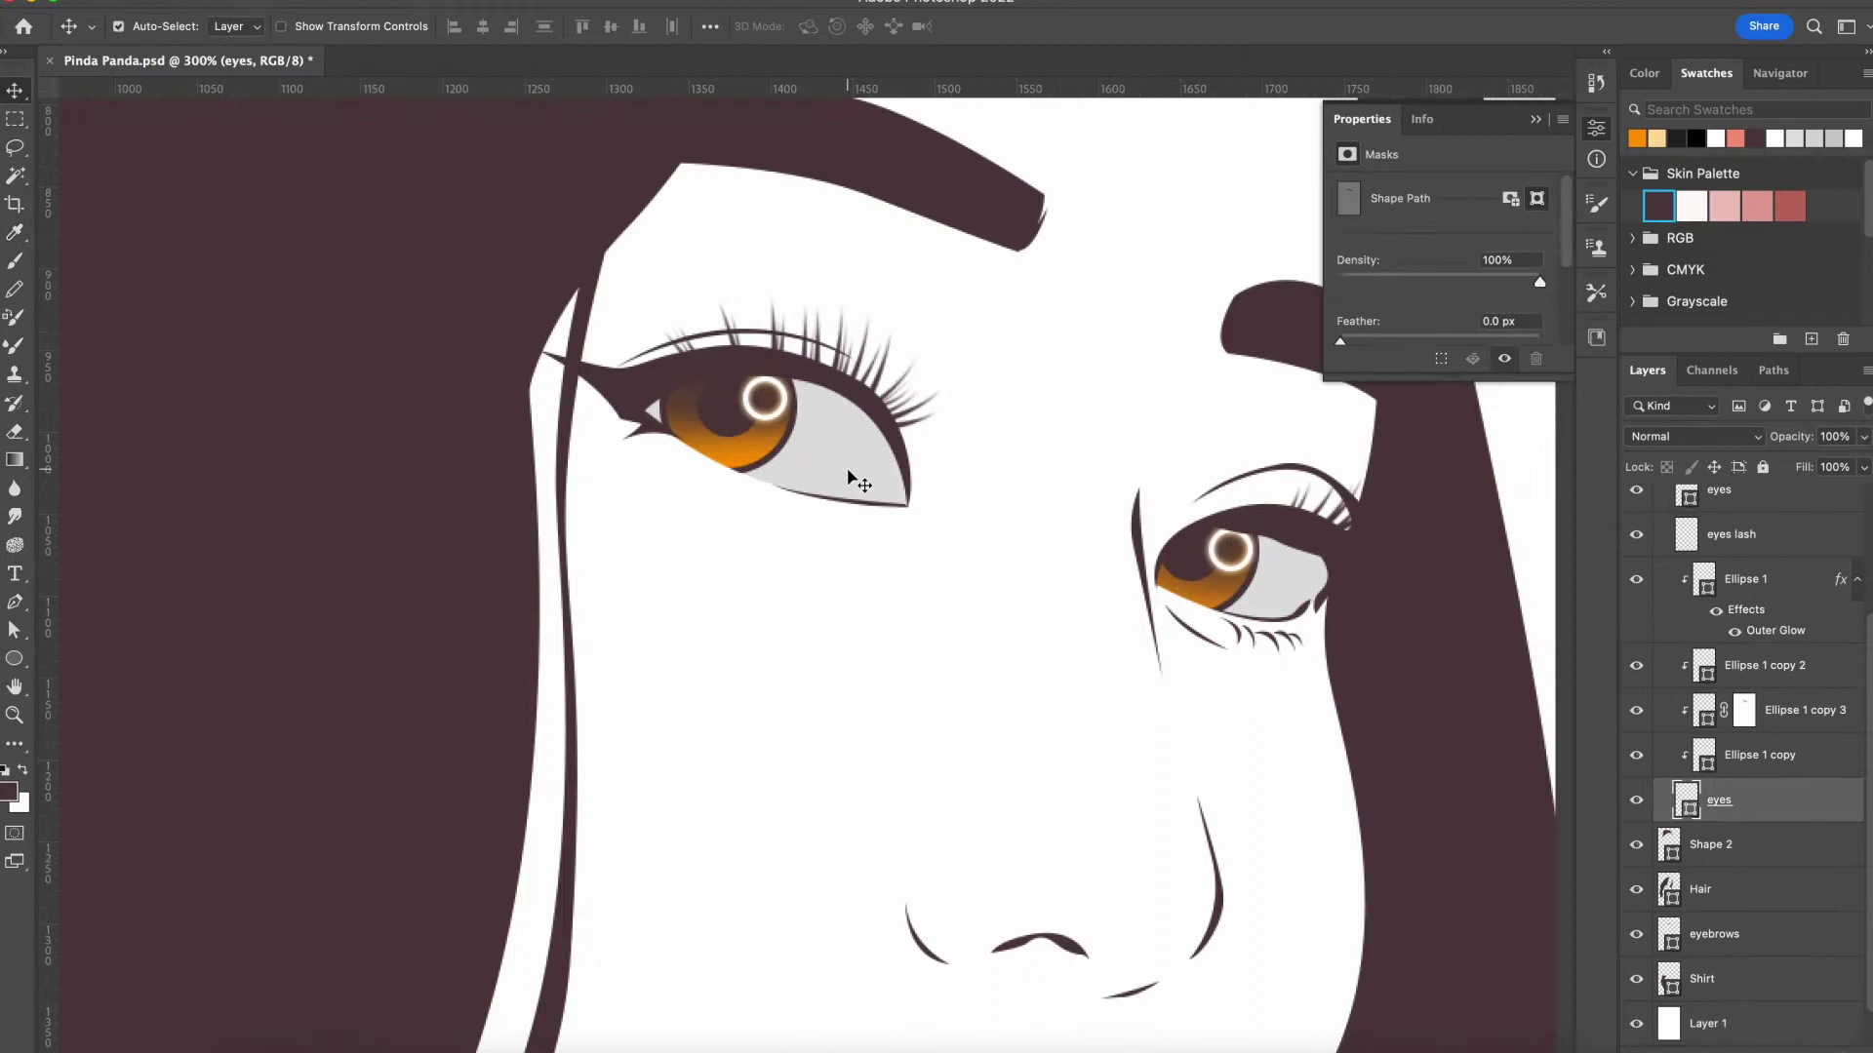
# Duplicate the eye-white shape, clip it to the original, and fill the copy grey
pyautogui.scroll(3, 1736, 682)
pyautogui.press('p')
pyautogui.click(1637, 507)
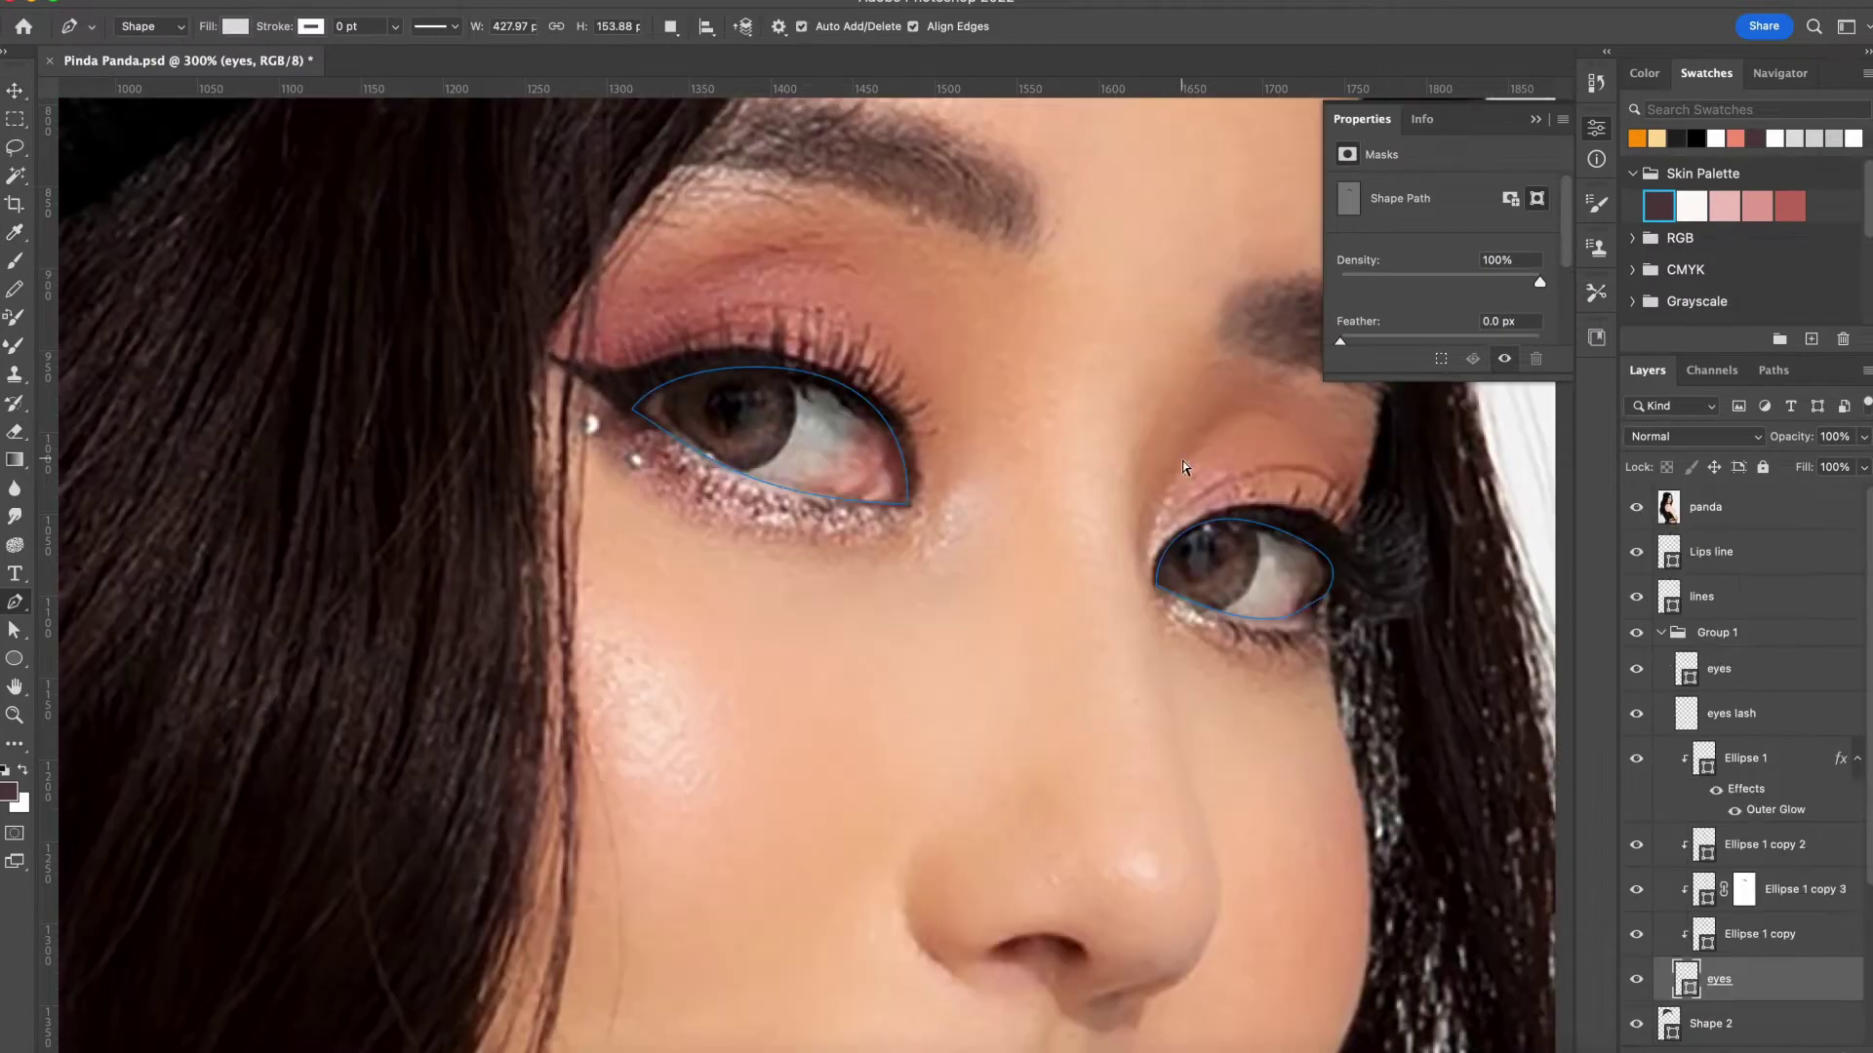
pyautogui.hotkey('ctrl', 'j')
pyautogui.rightClick(1746, 887)
pyautogui.click(1638, 841)
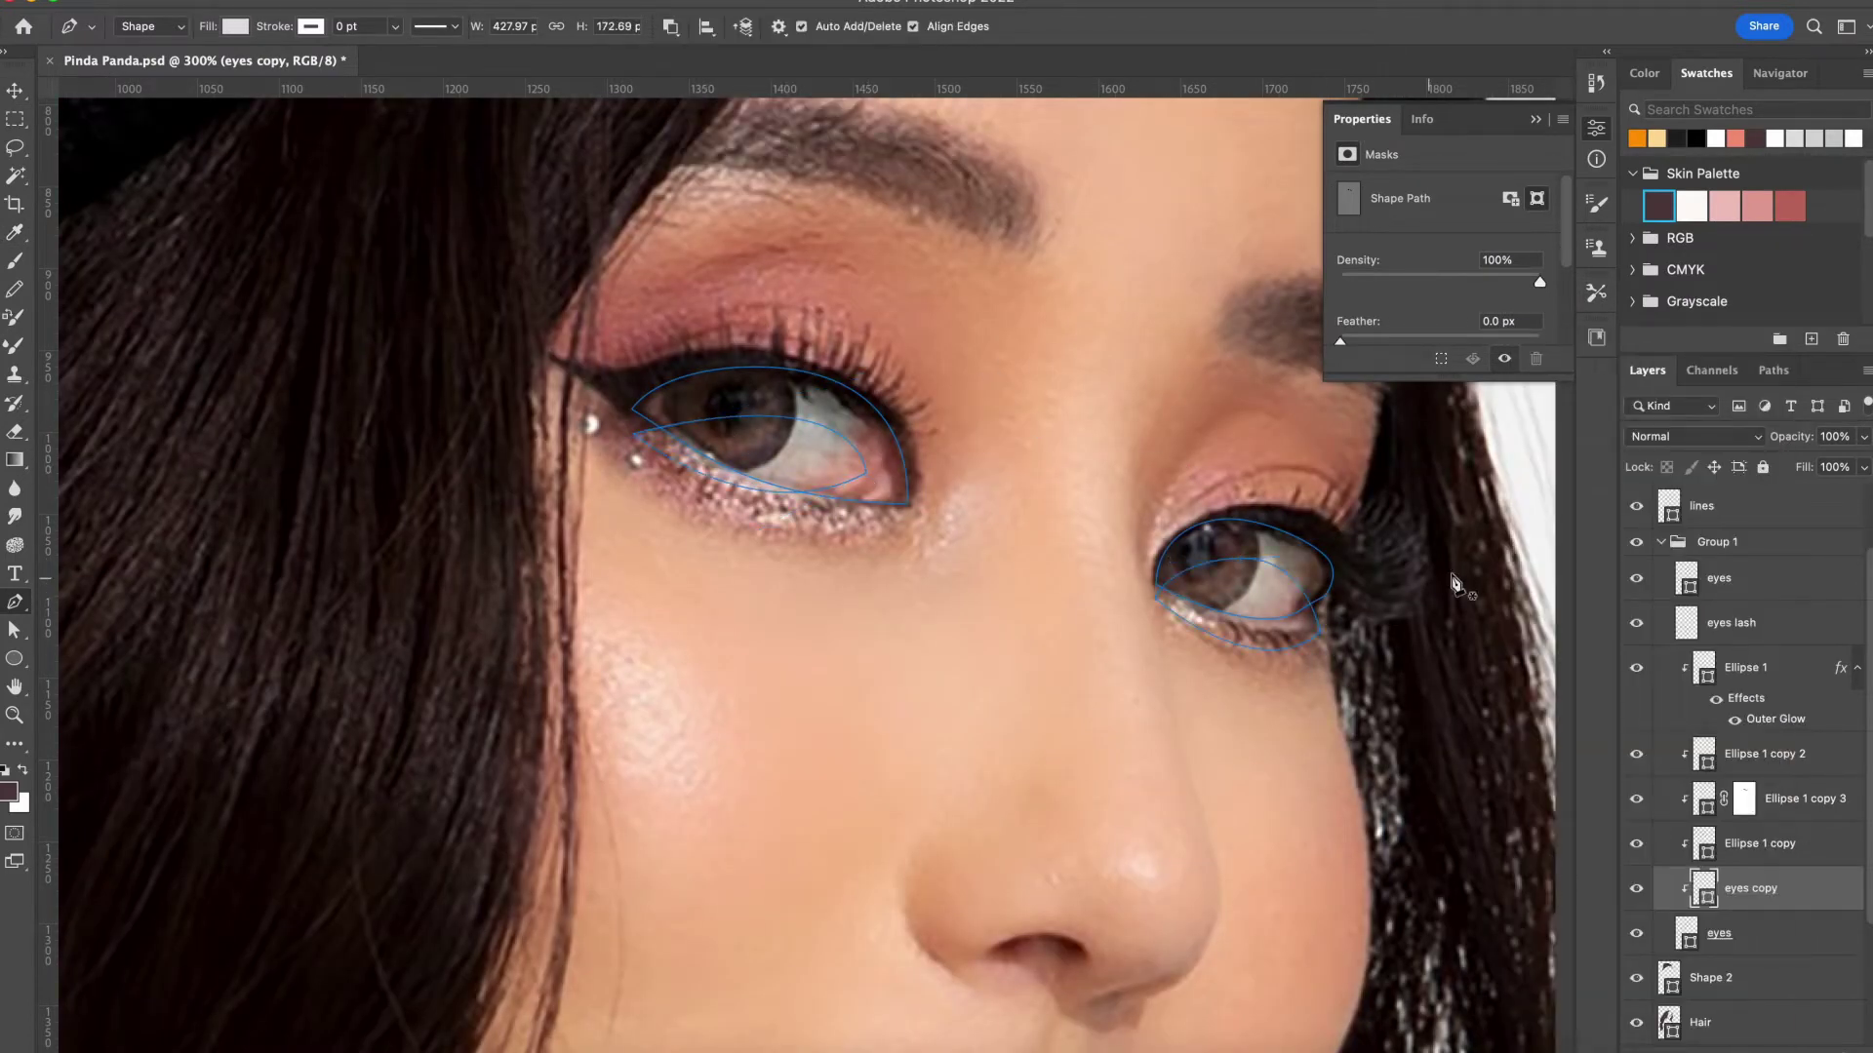
pyautogui.click(1637, 506)
pyautogui.click(235, 26)
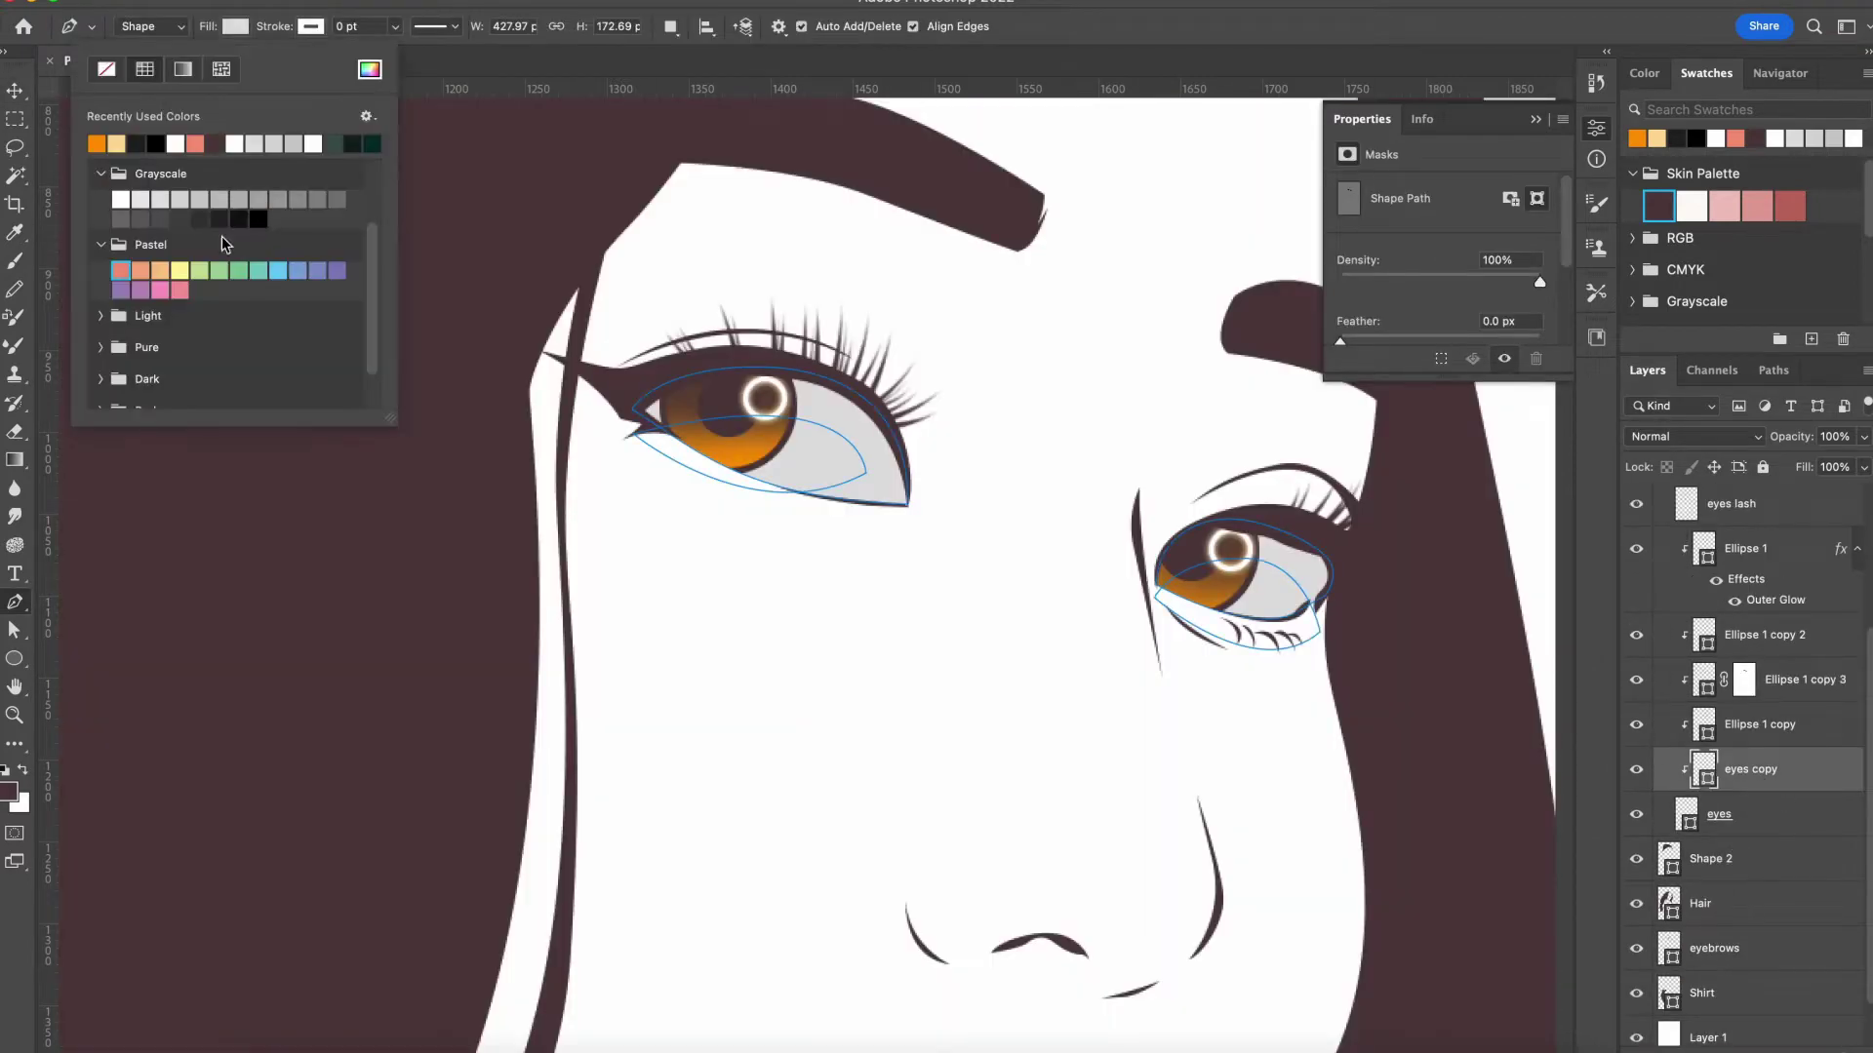
pyautogui.click(226, 195)
pyautogui.click(325, 210)
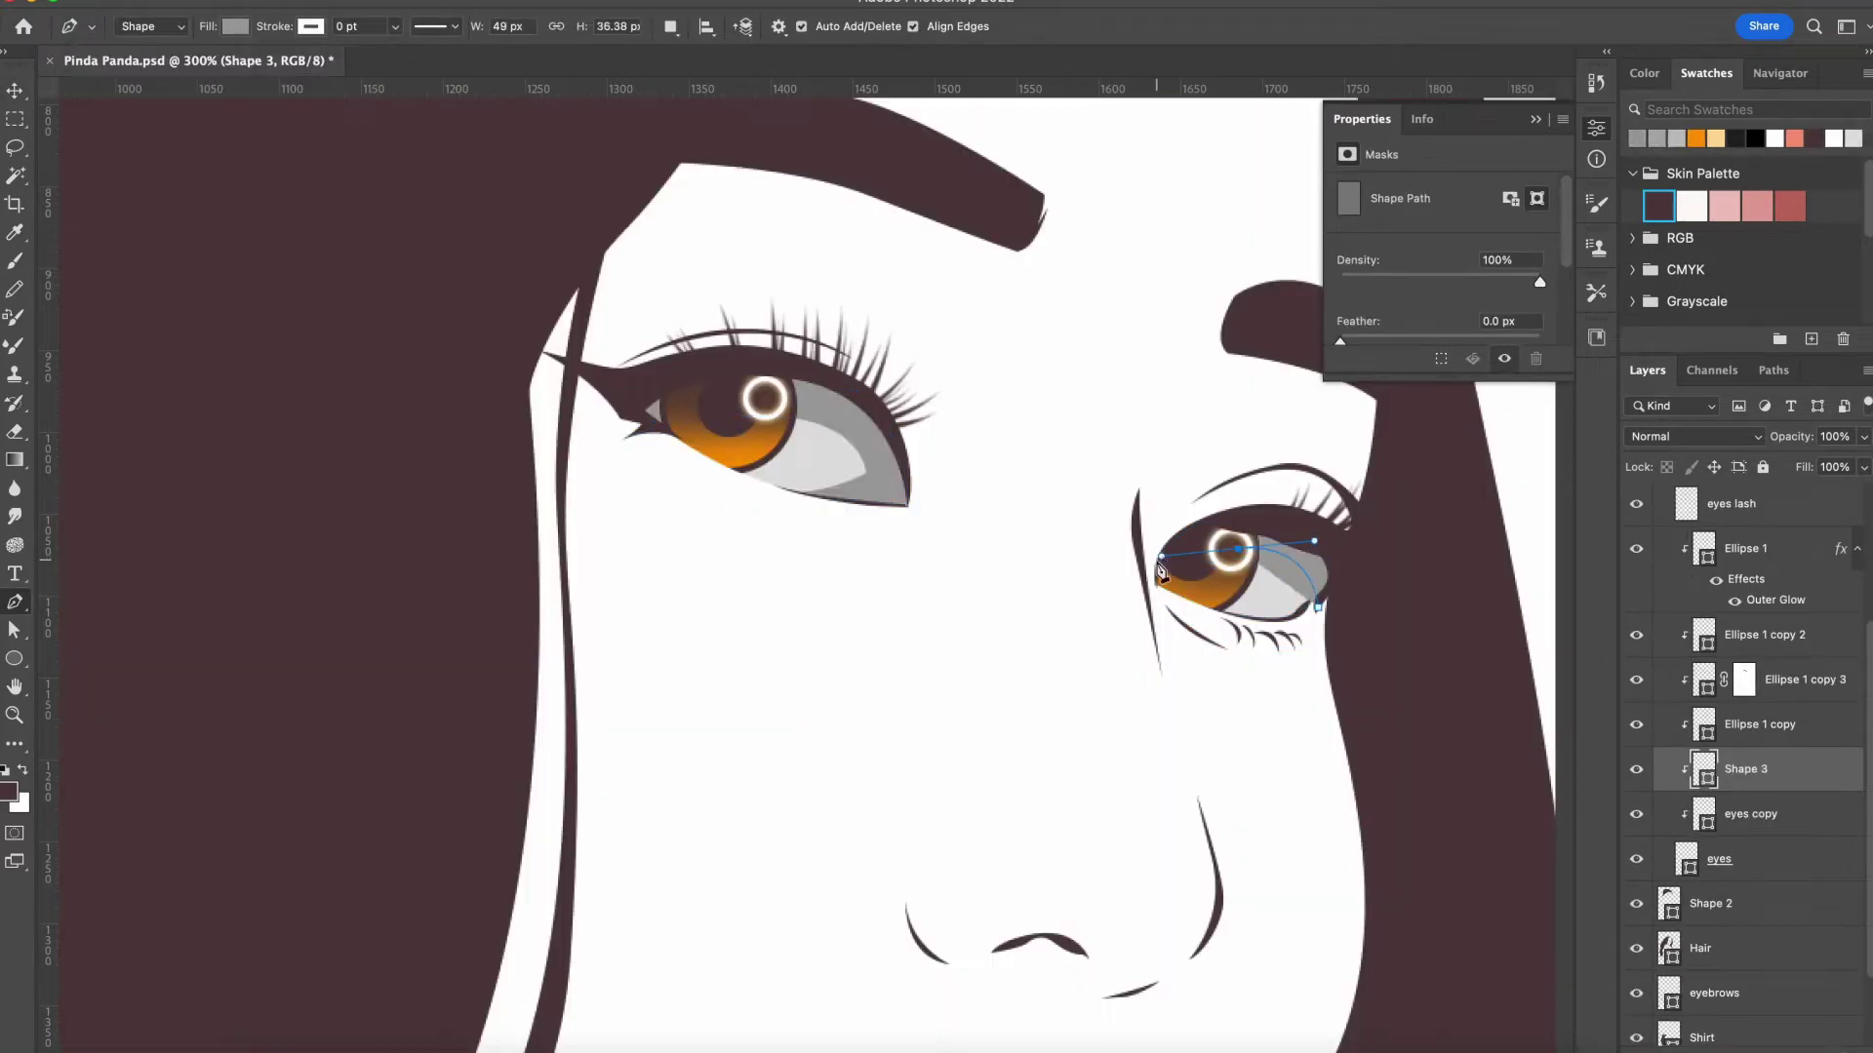
# Outline the eye shadow shape, add a mask to the grey eye layer, and zoom in on the eyes
pyautogui.click(916, 497)
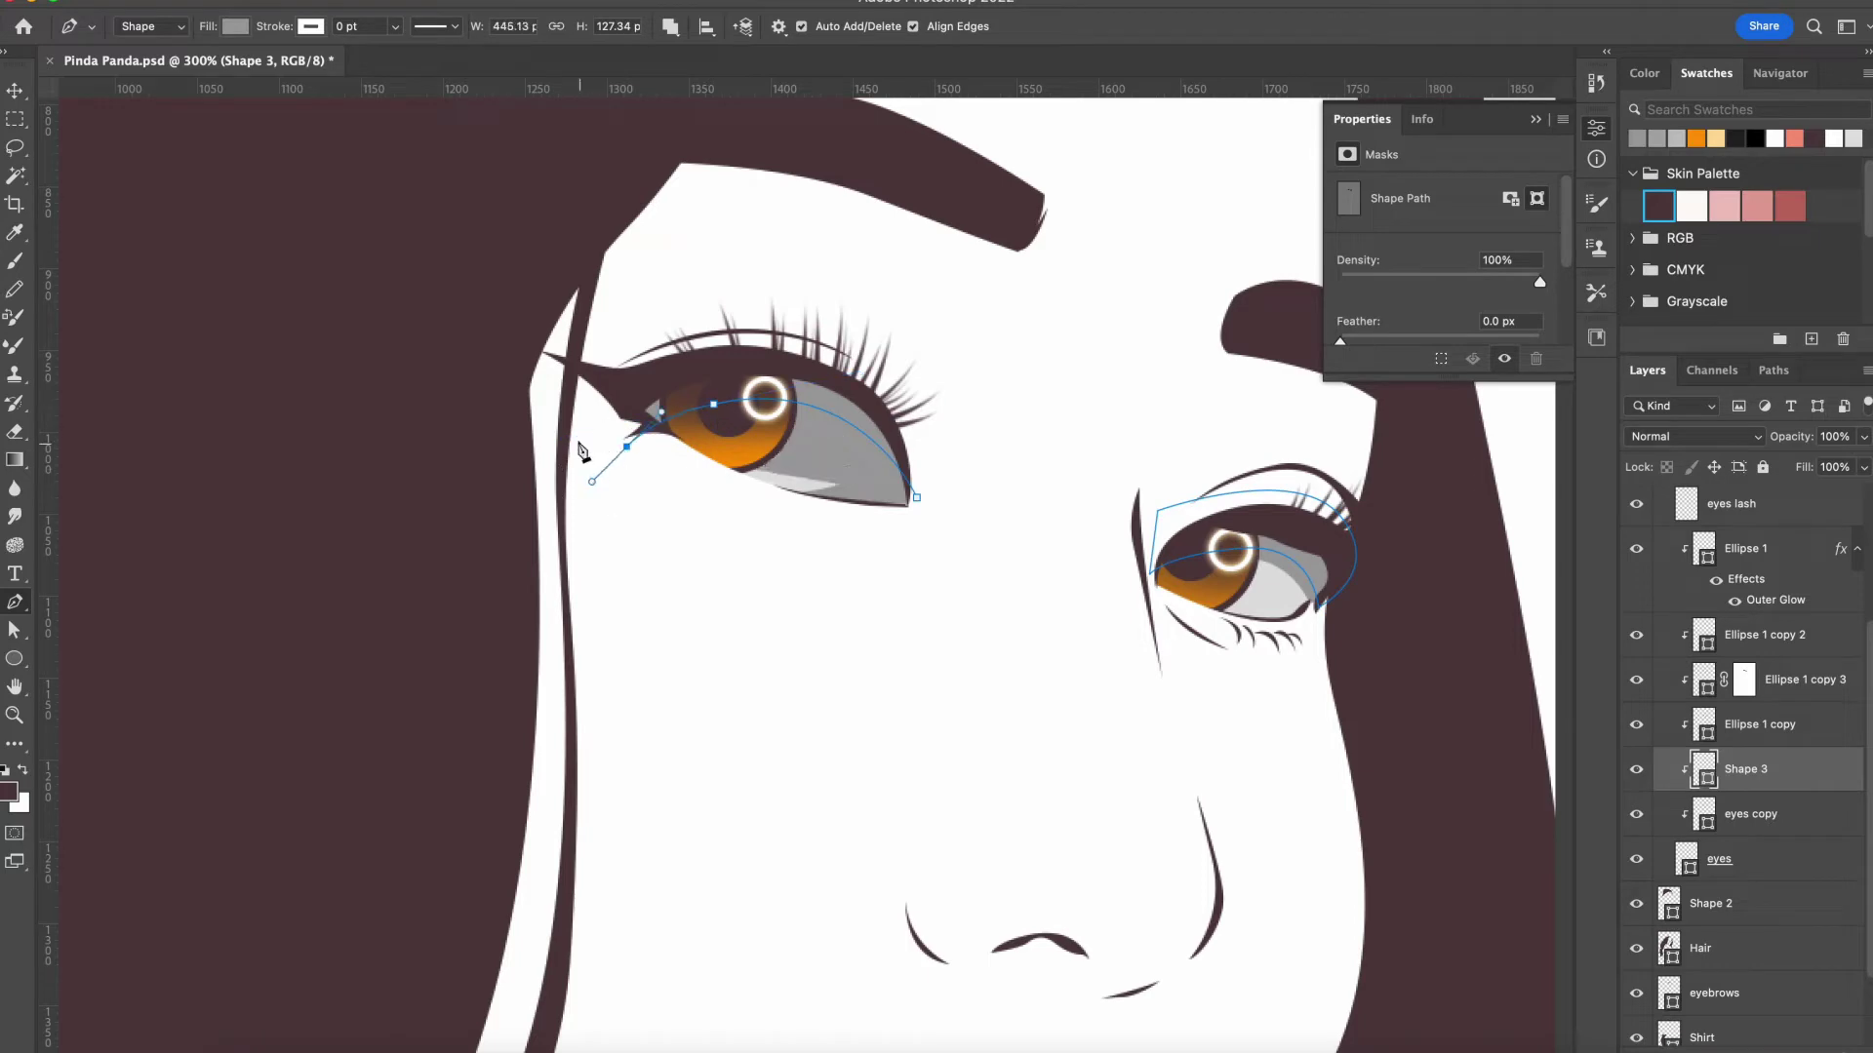
pyautogui.click(1780, 814)
pyautogui.press('b')
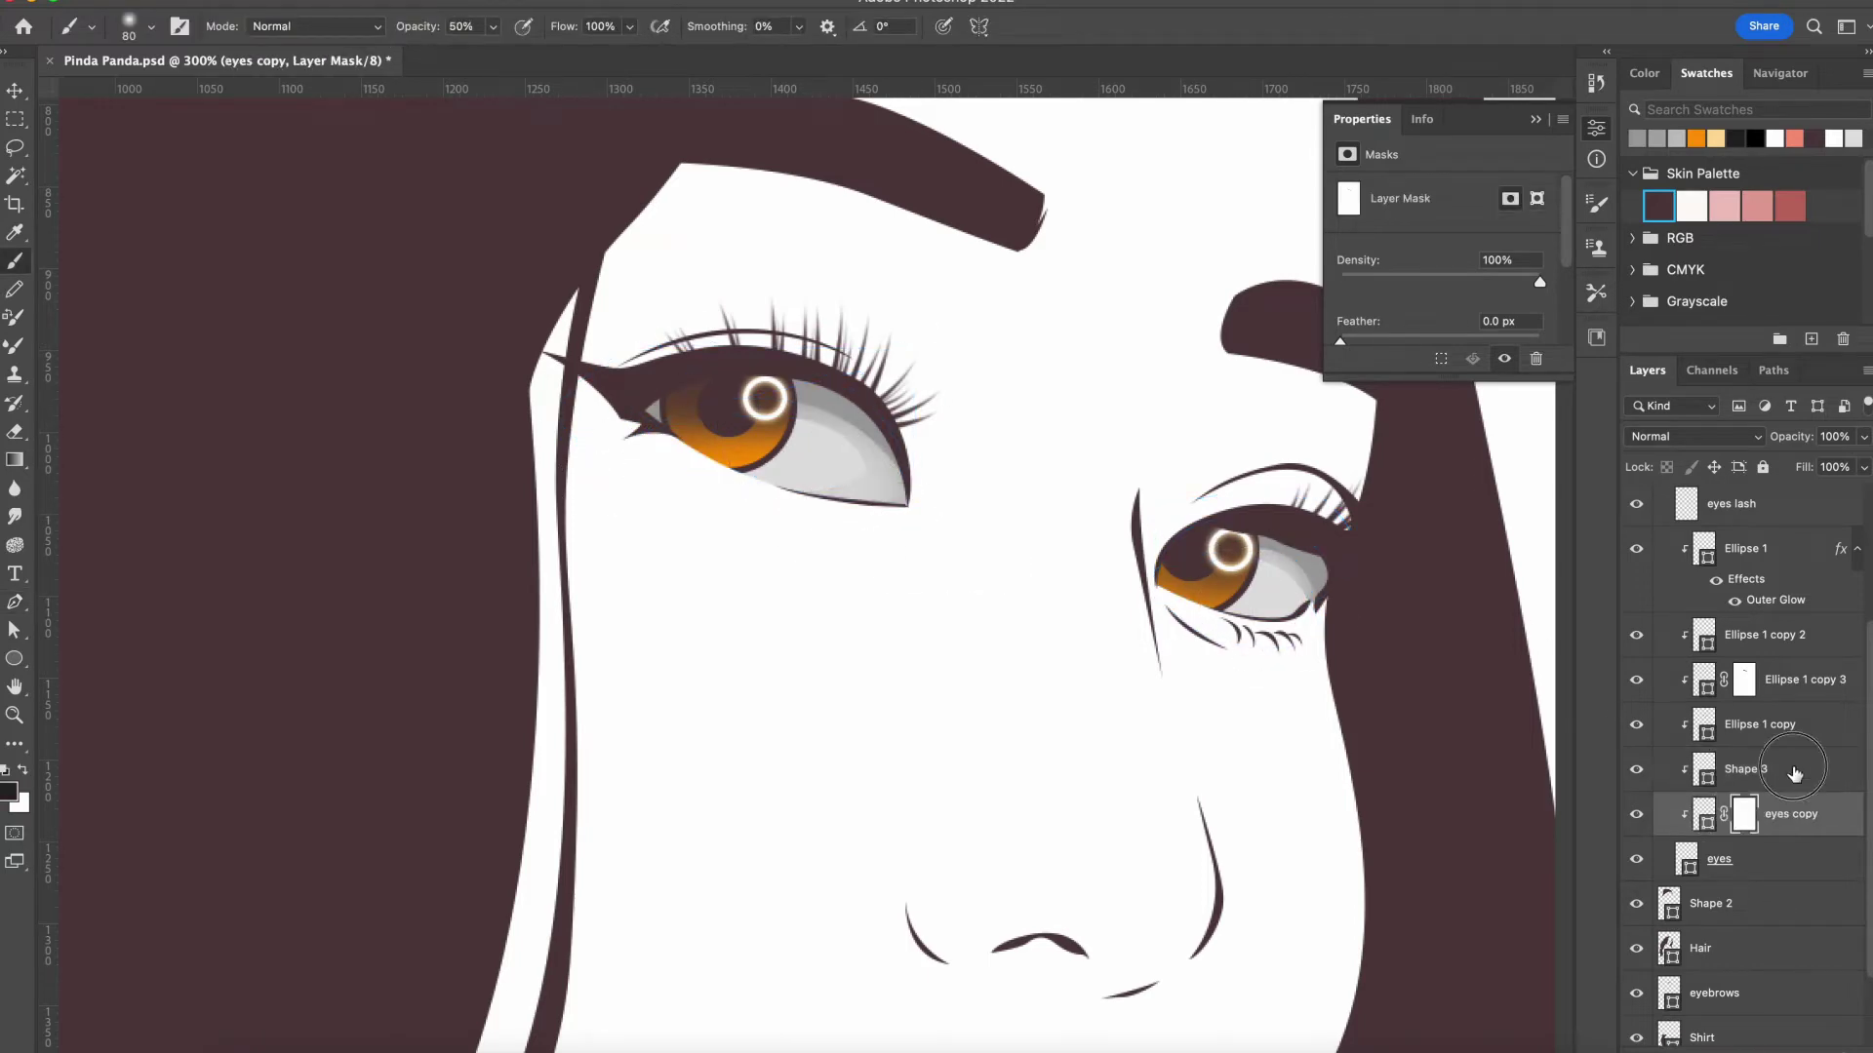
pyautogui.click(1794, 773)
pyautogui.press('z')
pyautogui.hotkey('ctrl', '0')
pyautogui.click(1069, 644)
pyautogui.click(1636, 507)
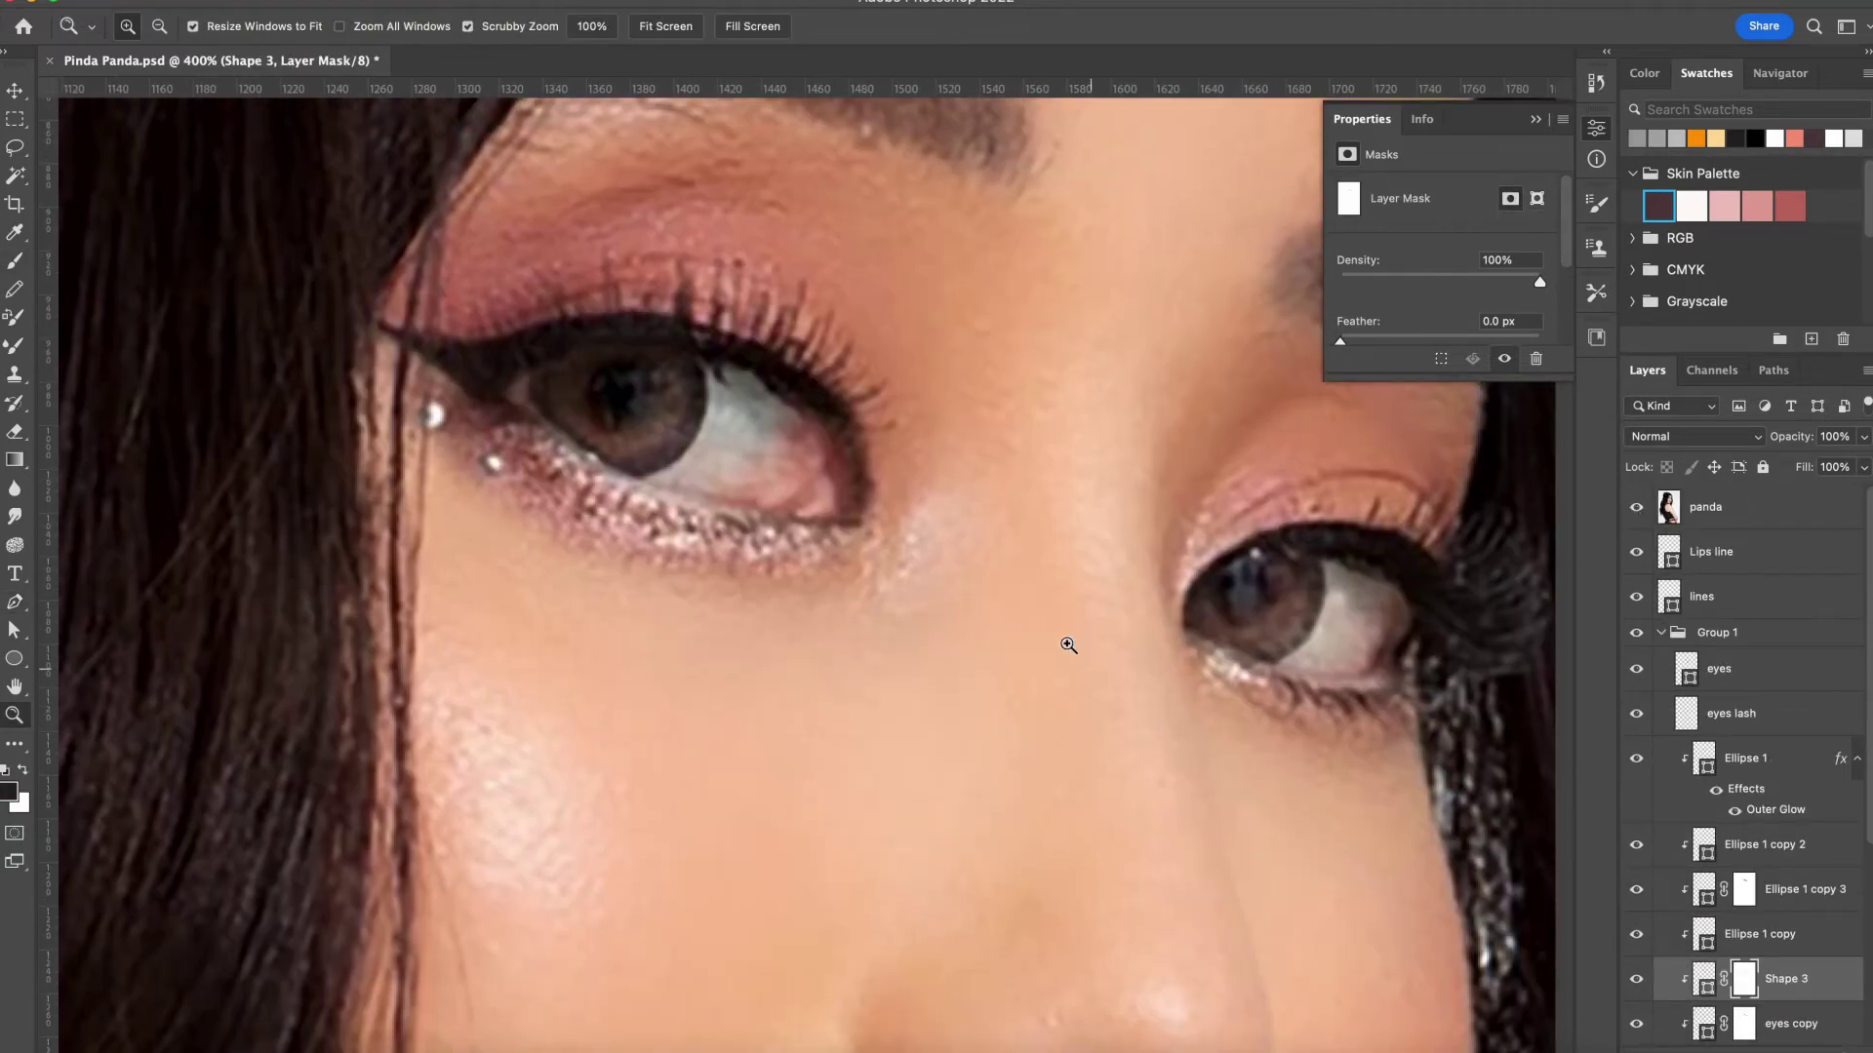
pyautogui.press('p')
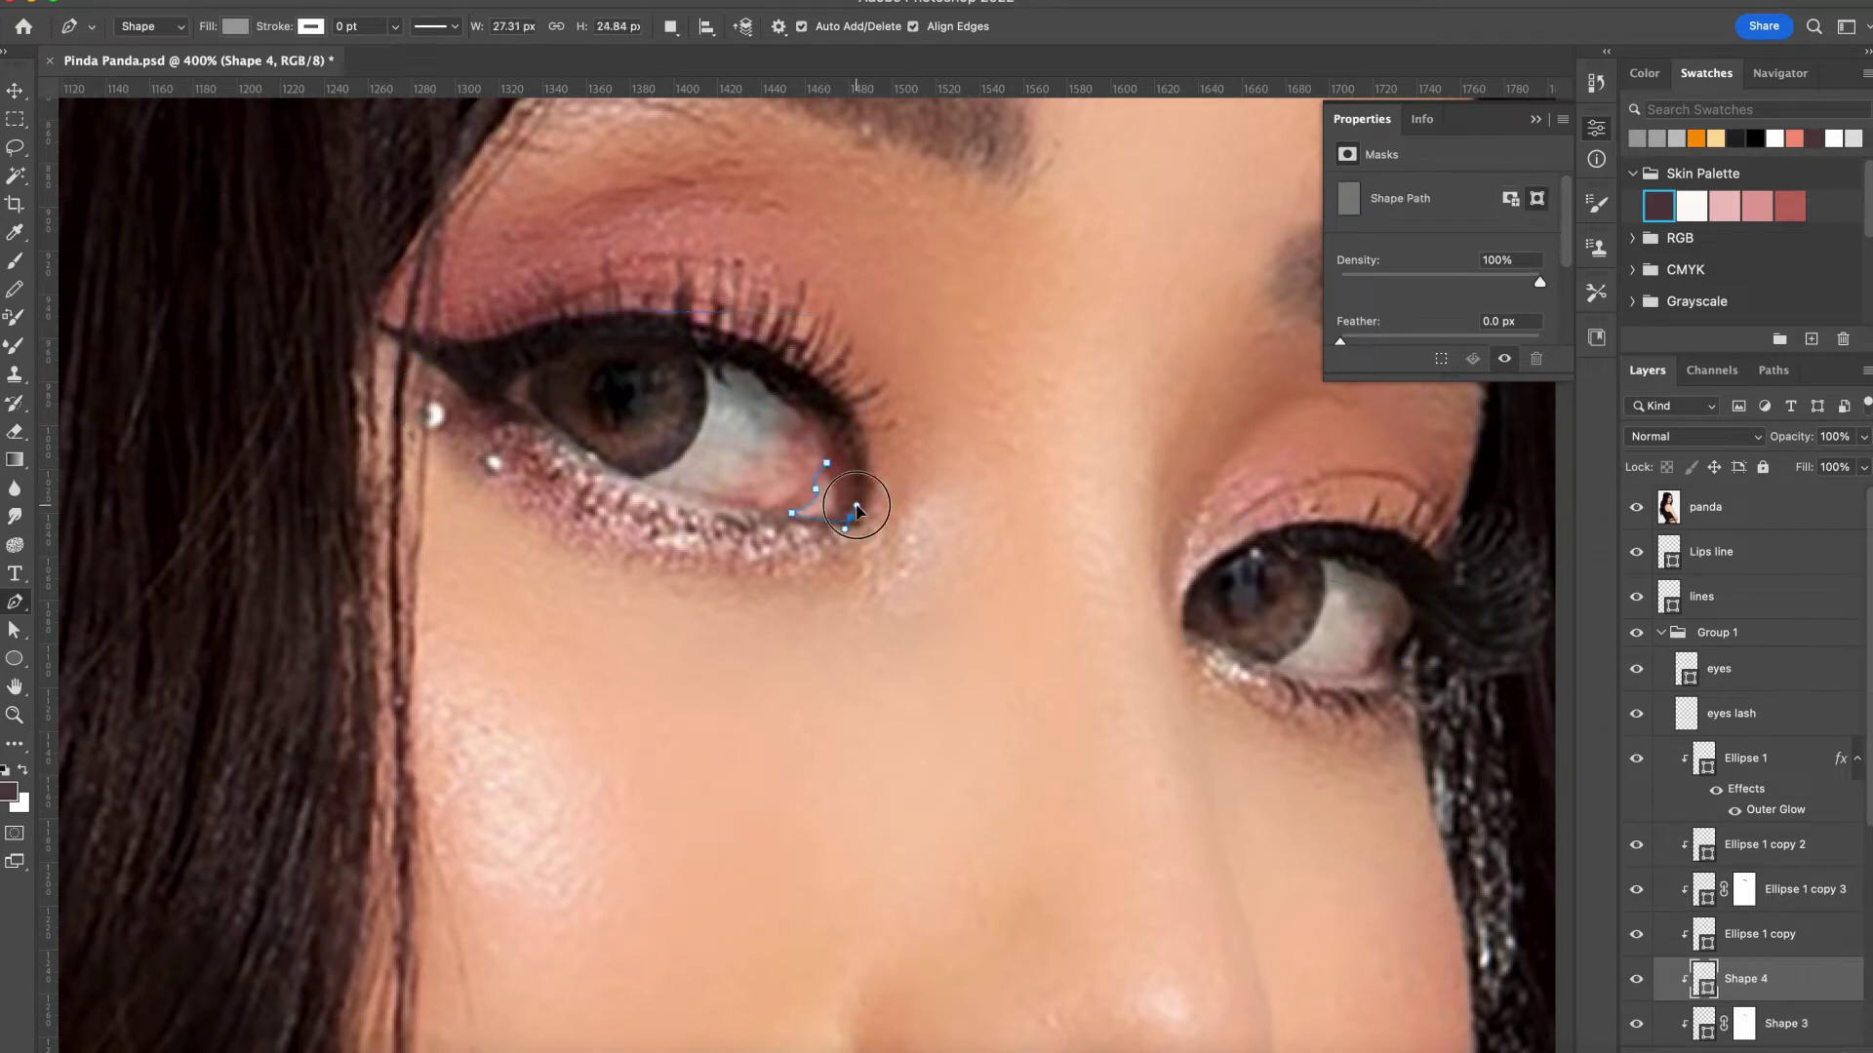
pyautogui.click(1637, 507)
# Sample pink for the left eye's inner corner and compare the eyes against the reference photo
pyautogui.scroll(-6, 1746, 683)
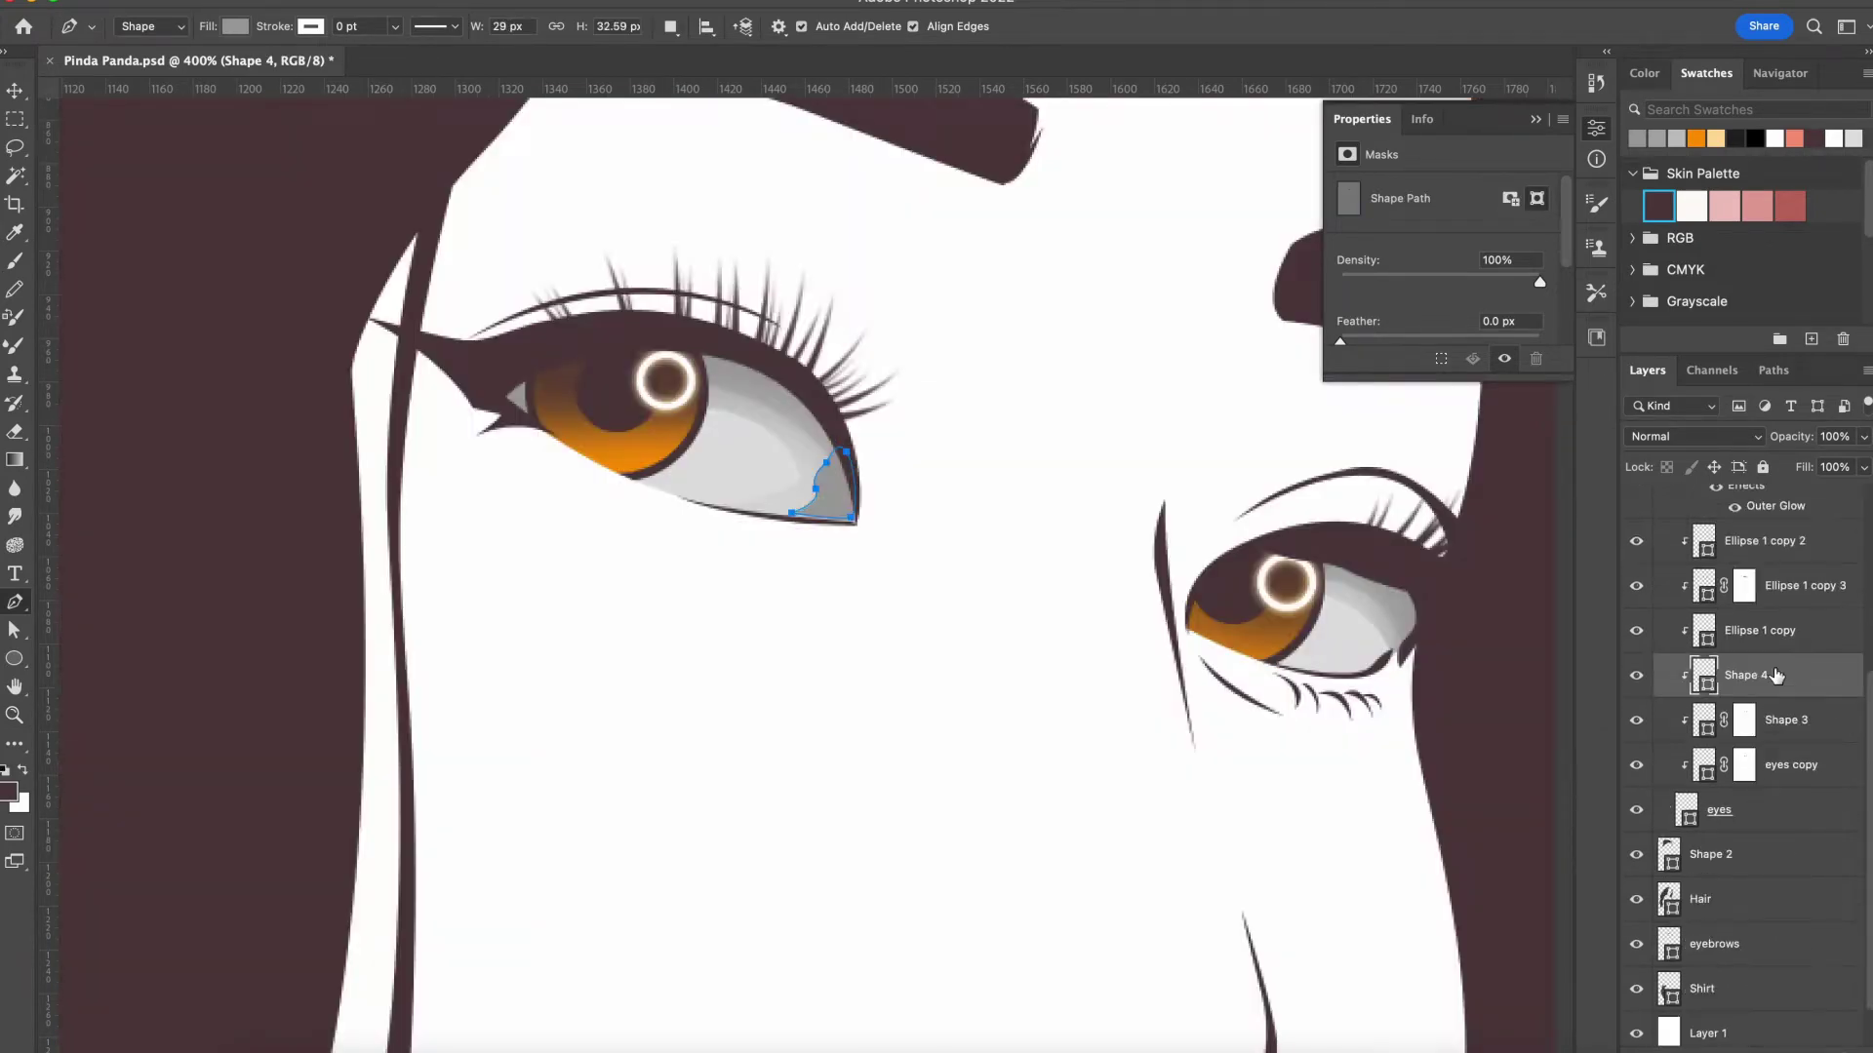
pyautogui.scroll(-3, 1745, 683)
pyautogui.press('a')
pyautogui.press('i')
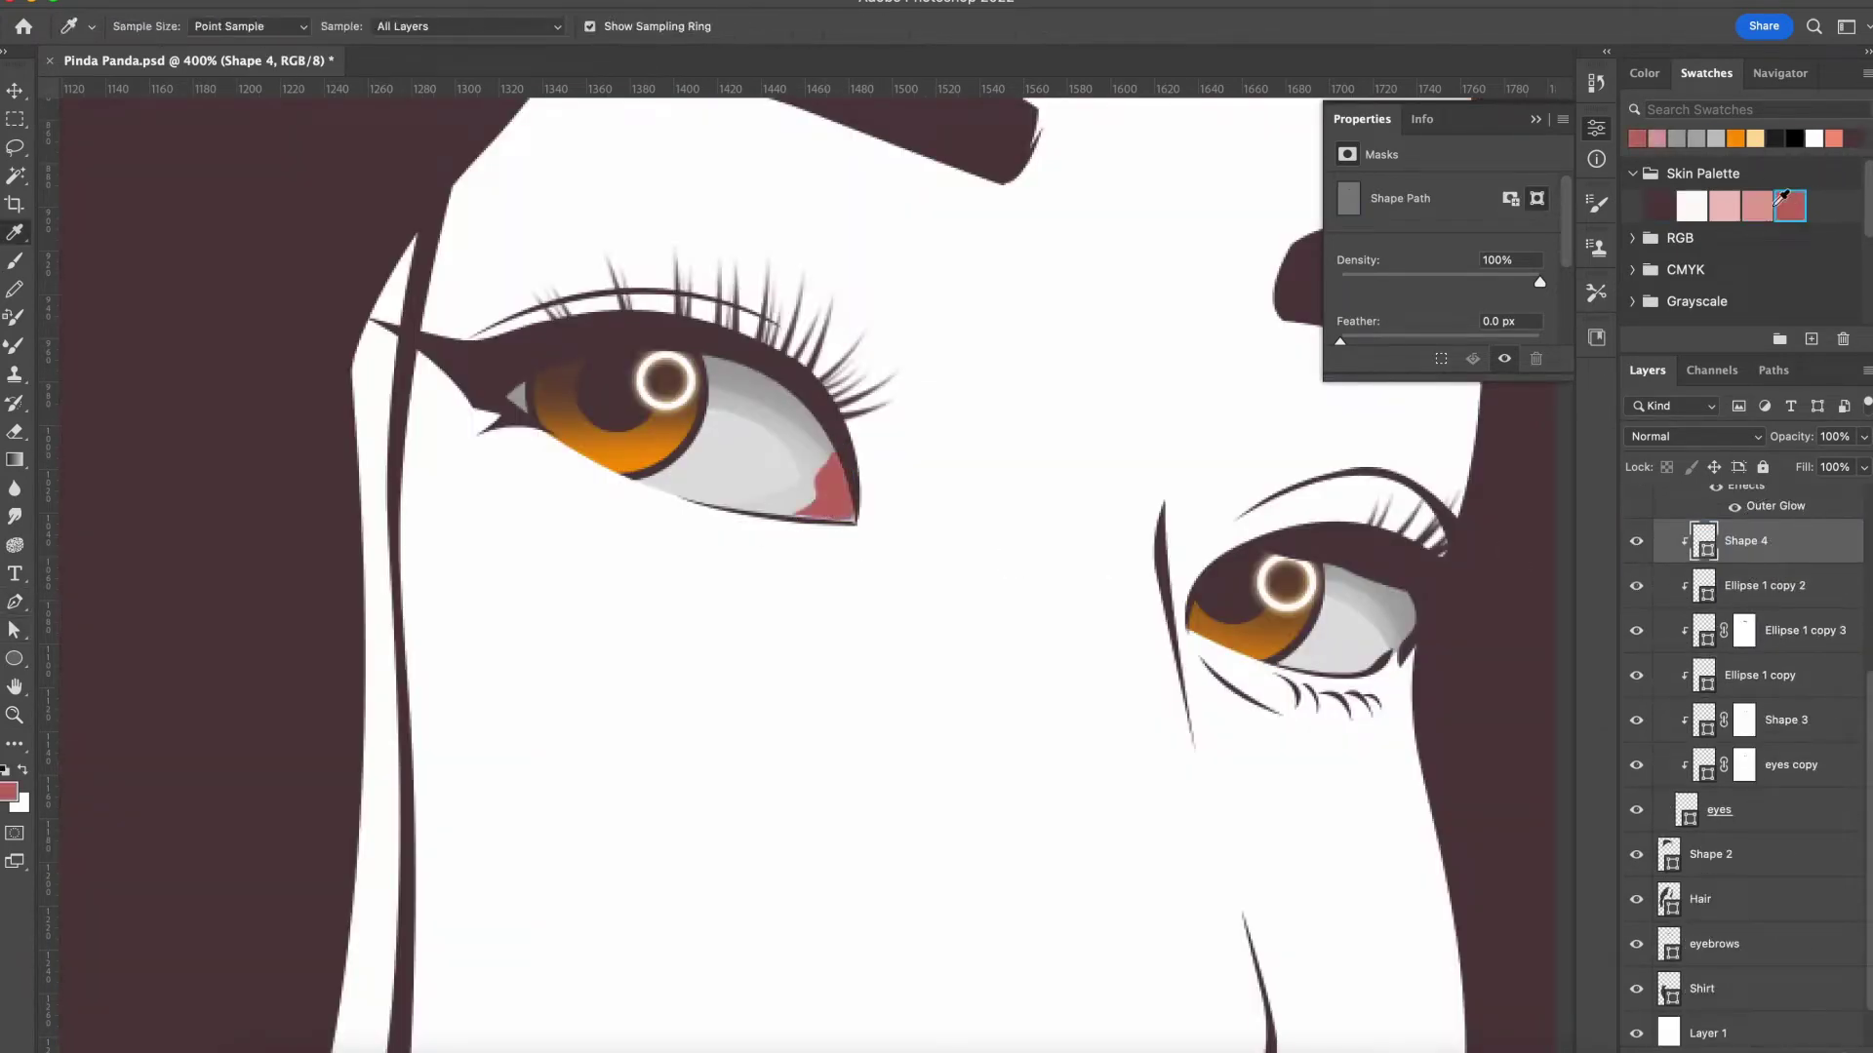
pyautogui.press('v')
pyautogui.hotkey('ctrl', '0')
pyautogui.click(1053, 454)
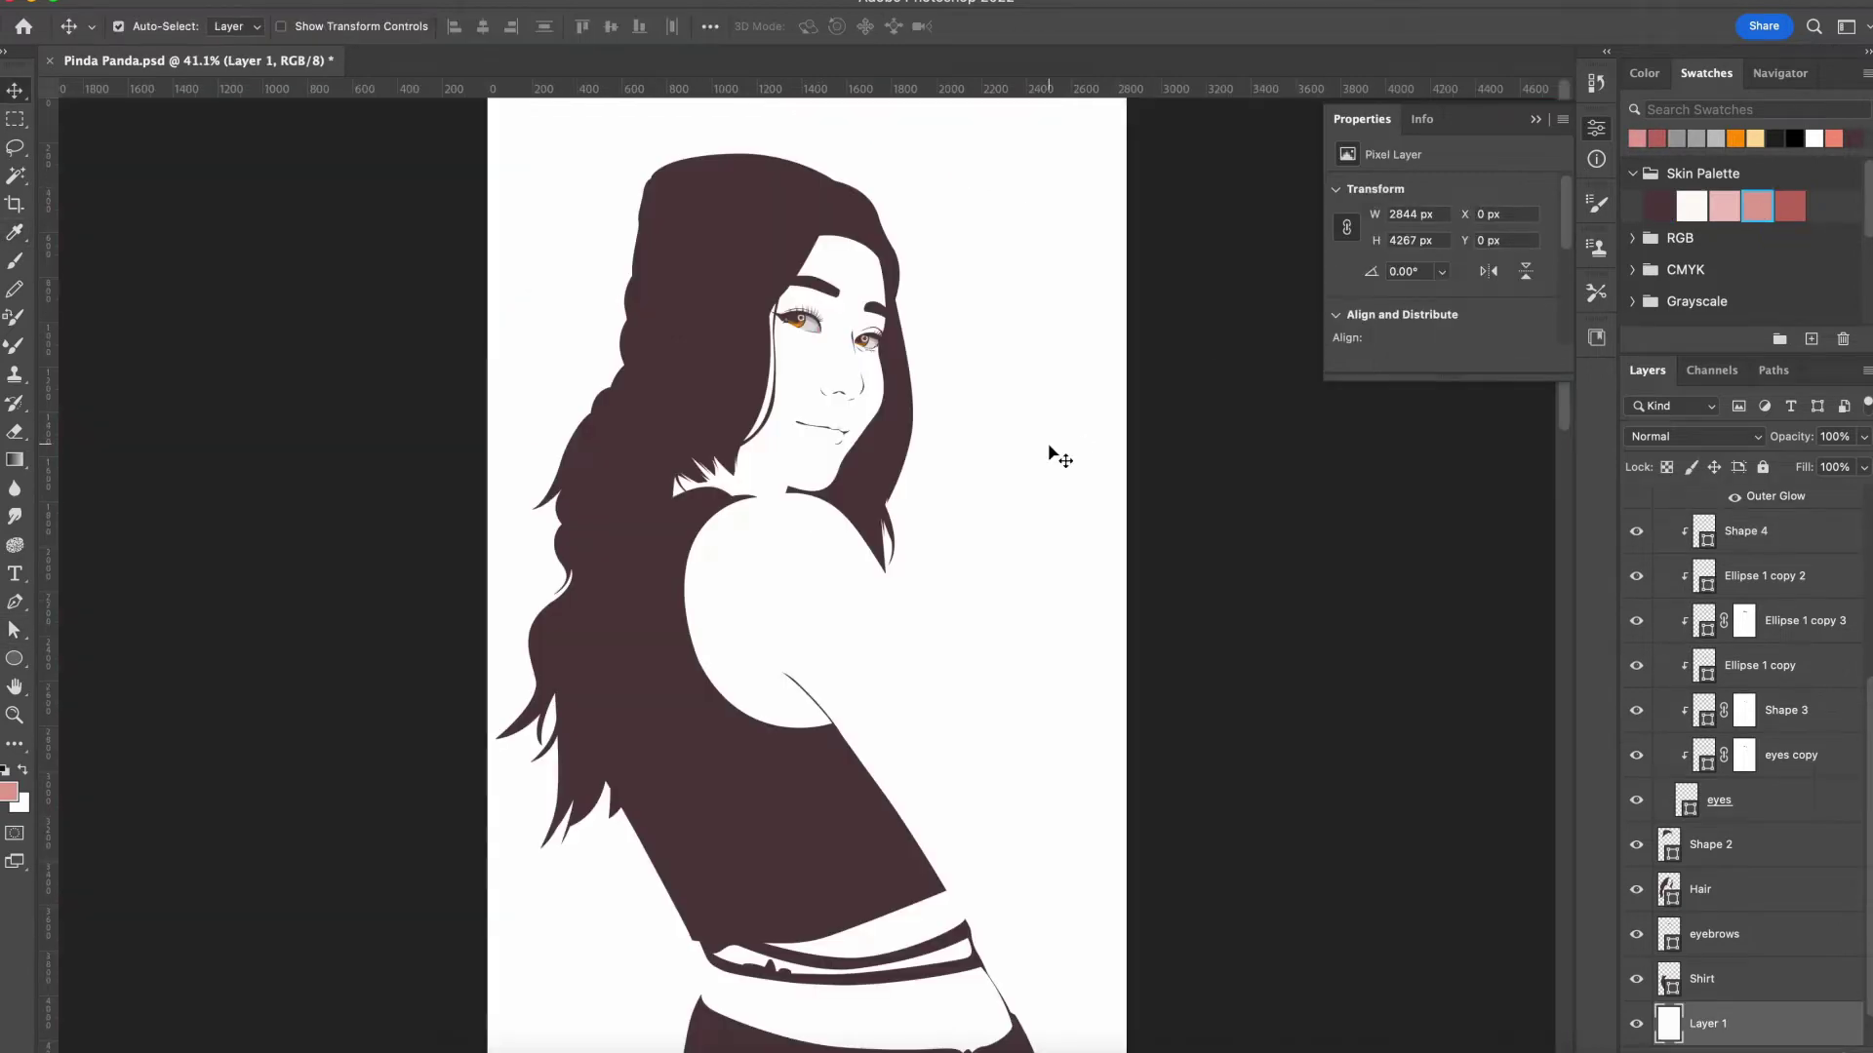
pyautogui.press('z')
pyautogui.click(744, 302)
pyautogui.scroll(5, 1746, 683)
pyautogui.click(1637, 507)
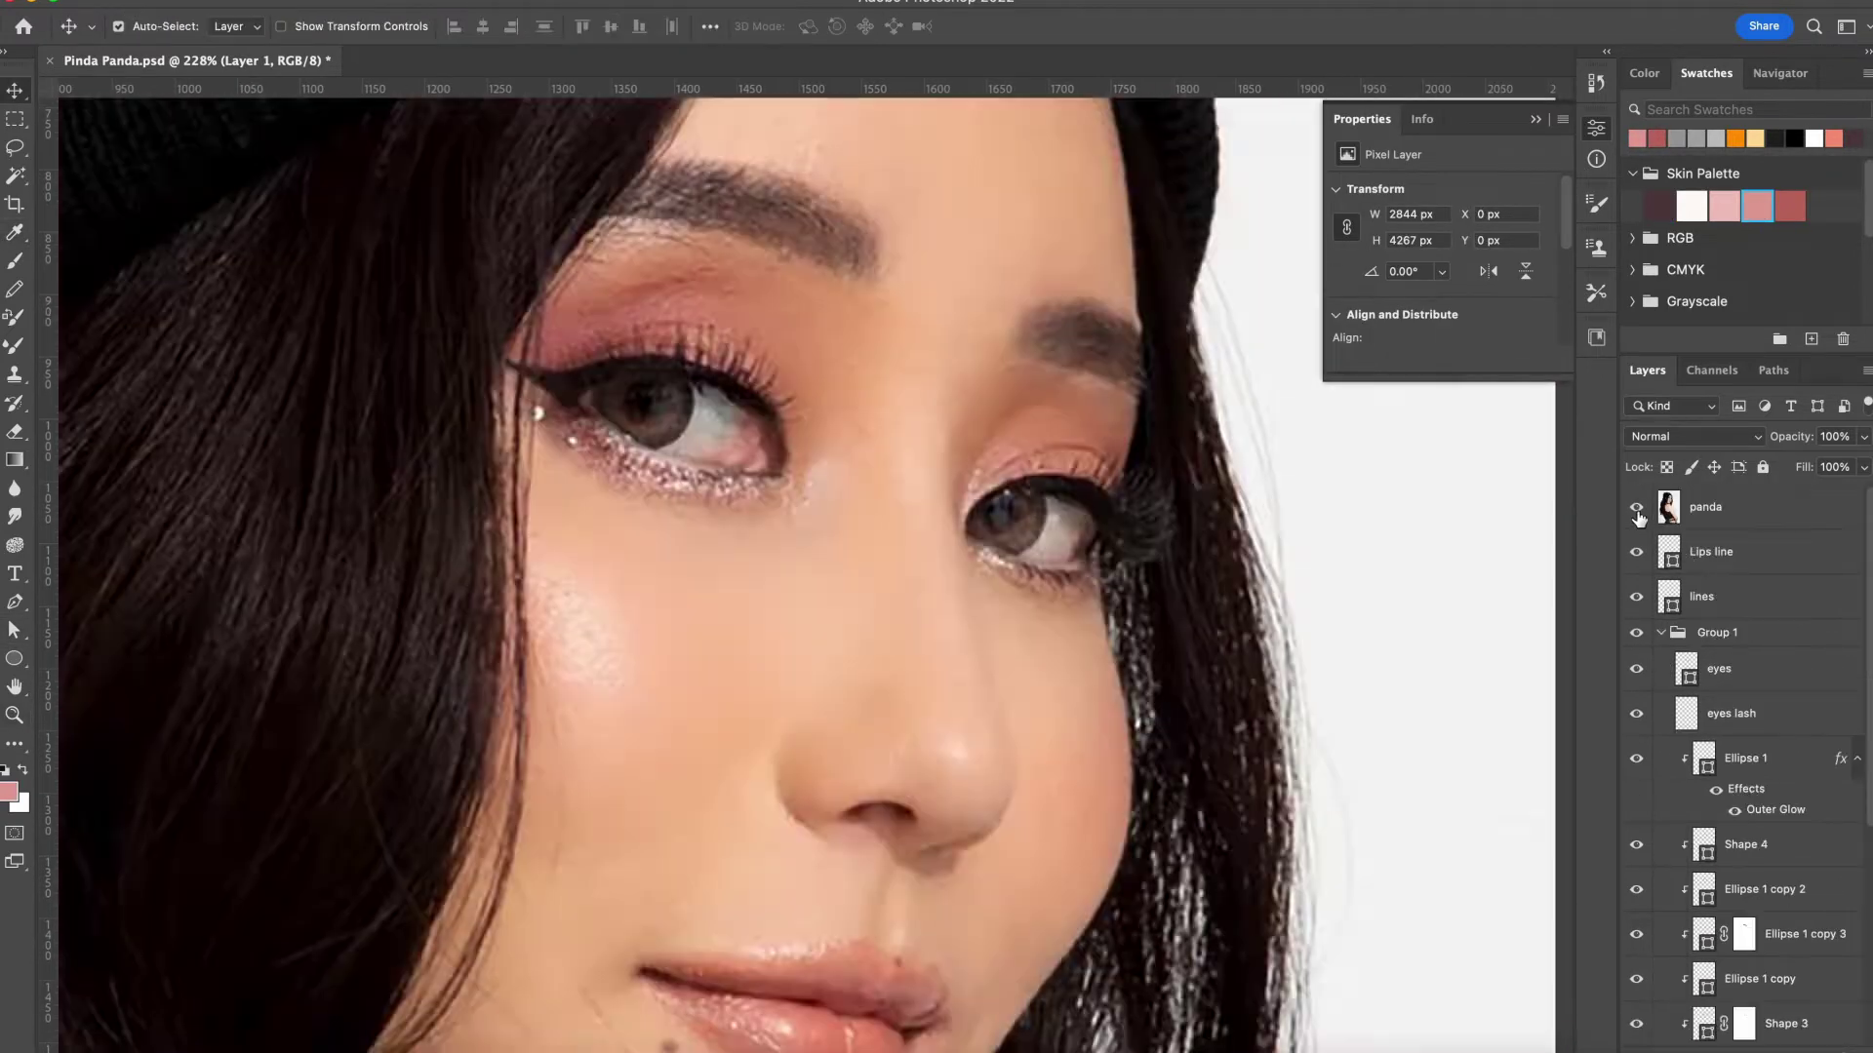
pyautogui.click(1637, 508)
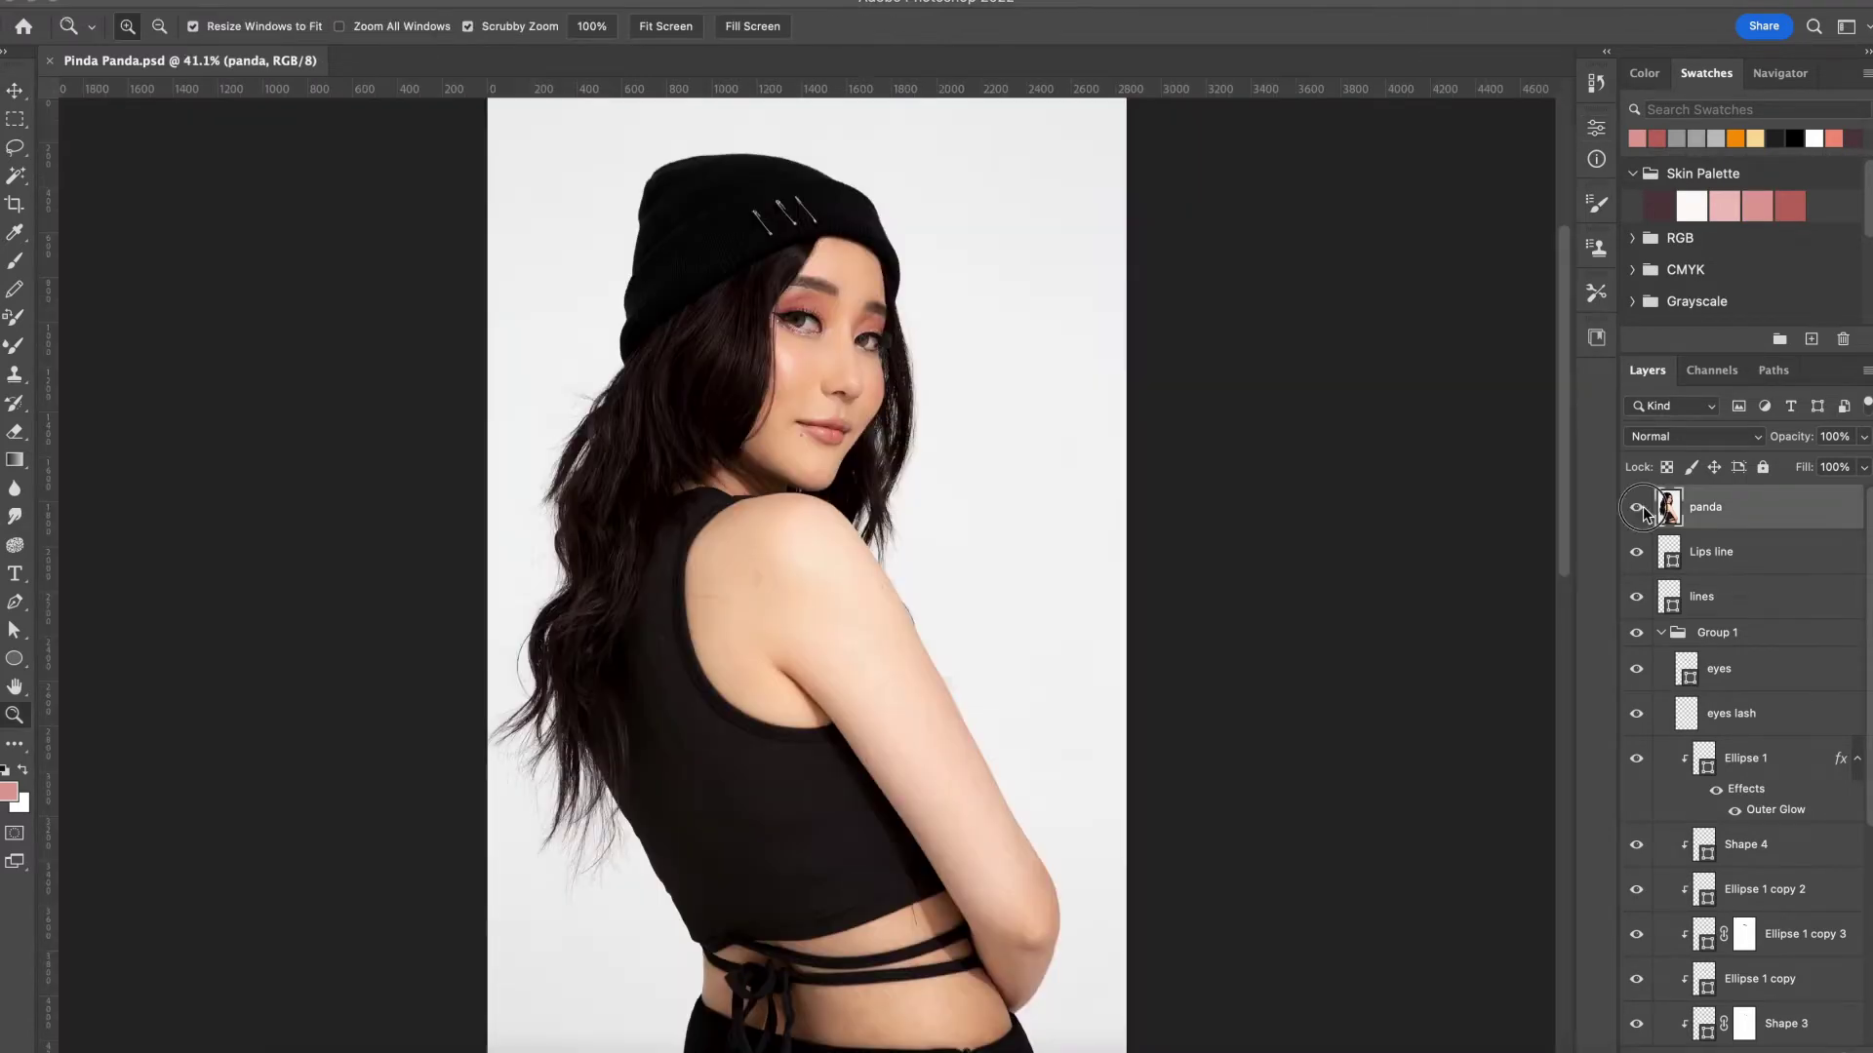
pyautogui.click(1636, 507)
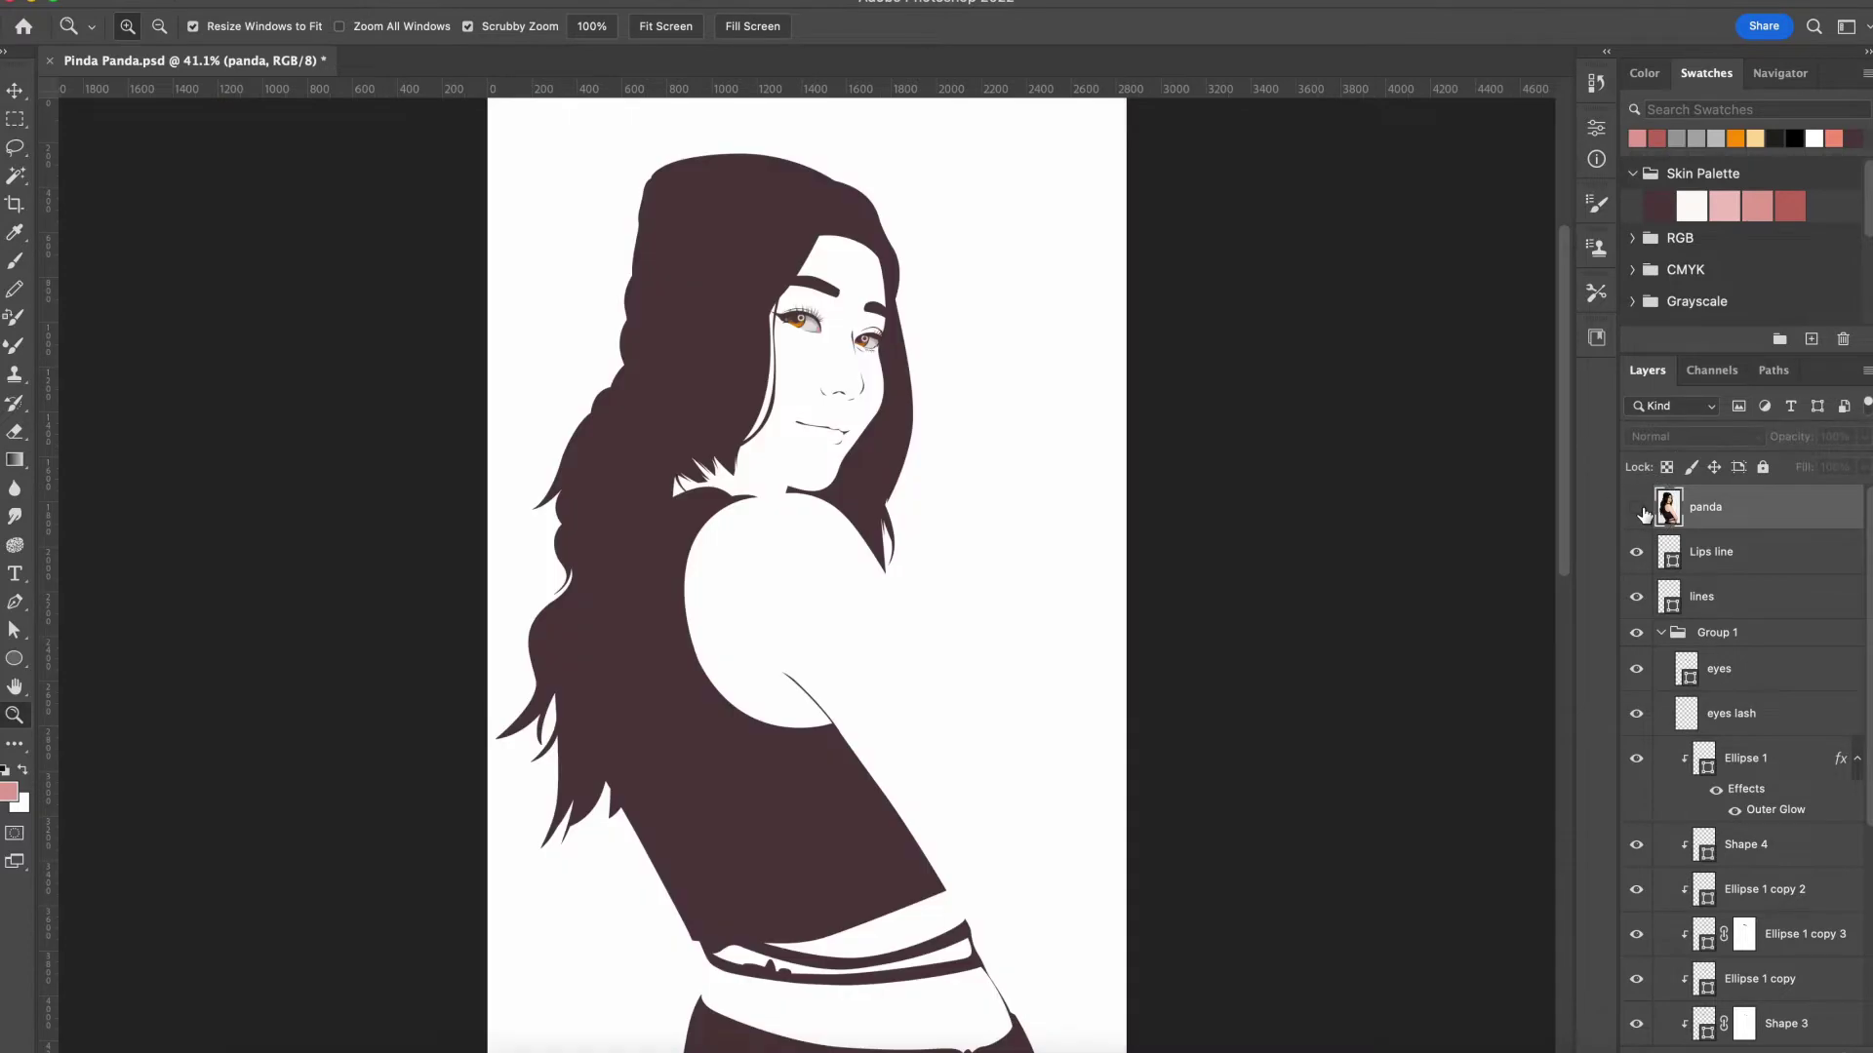
pyautogui.click(1637, 507)
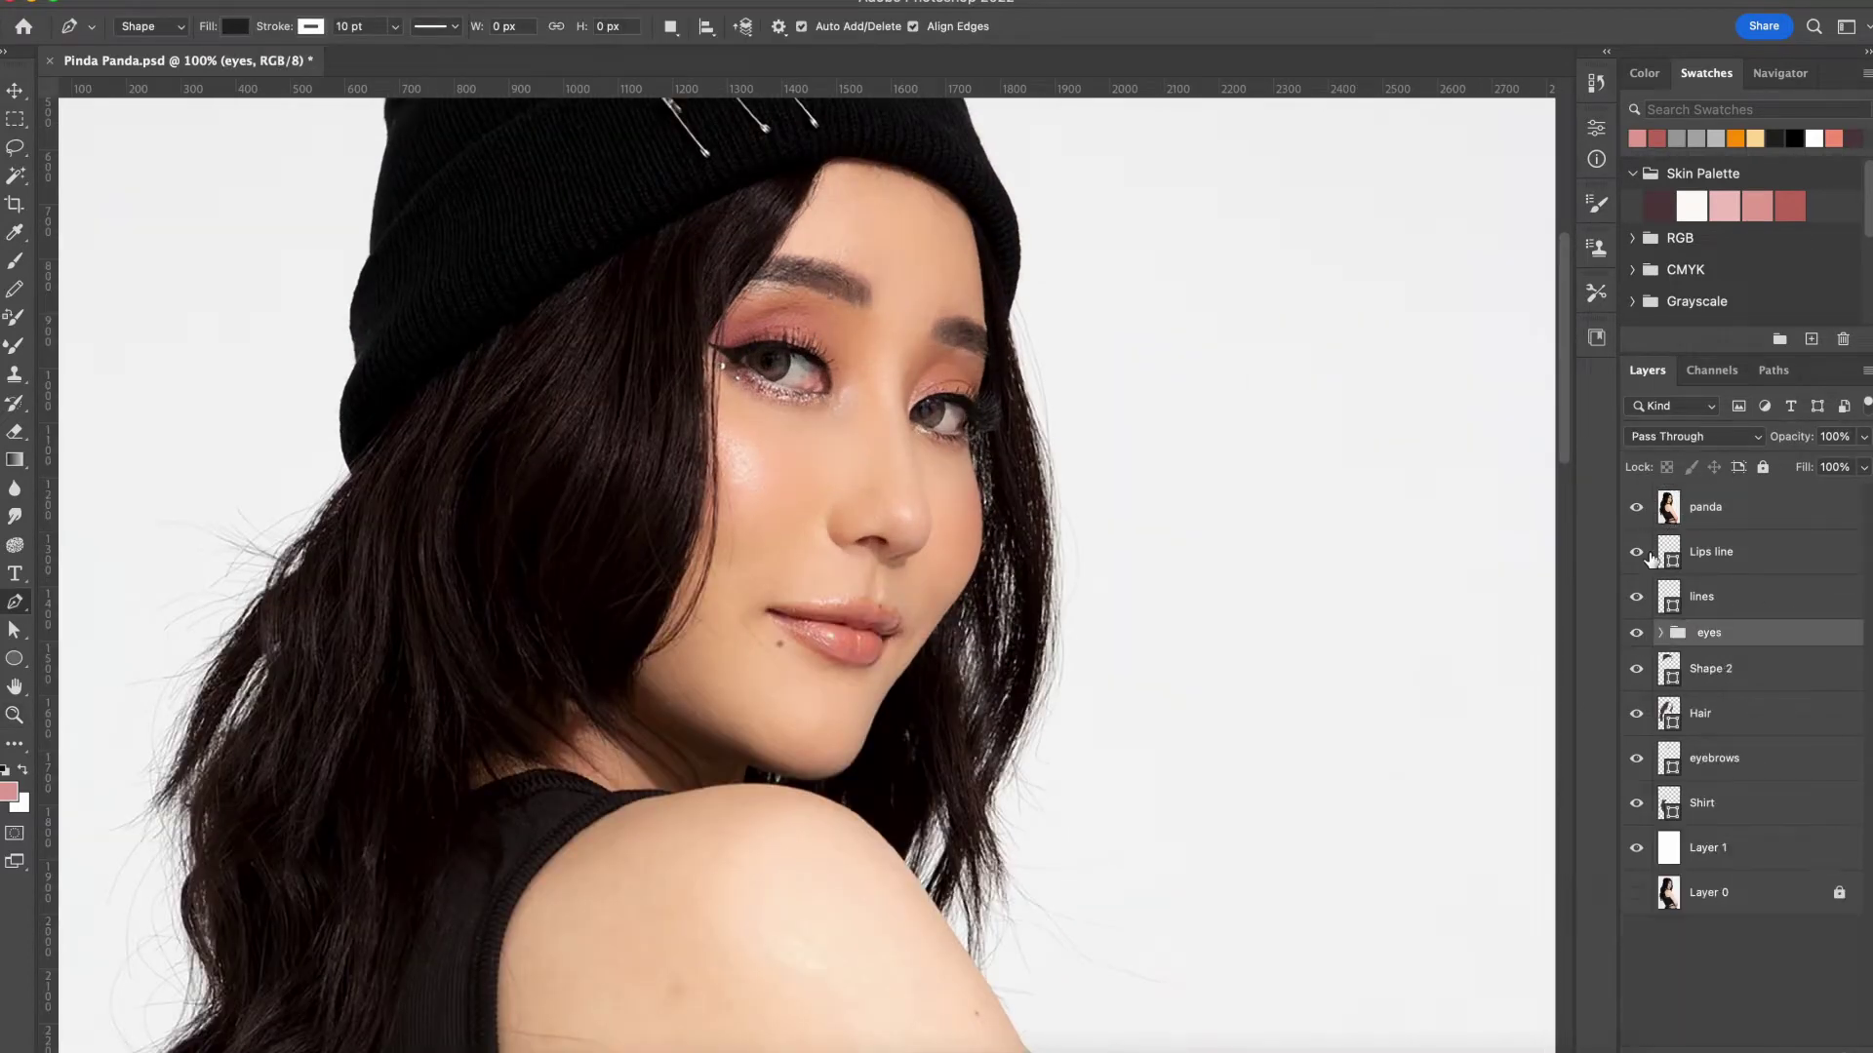
# Fill the new skin shape with pink from the Skin Palette and move it below Shirt
pyautogui.click(1637, 508)
pyautogui.click(1746, 552)
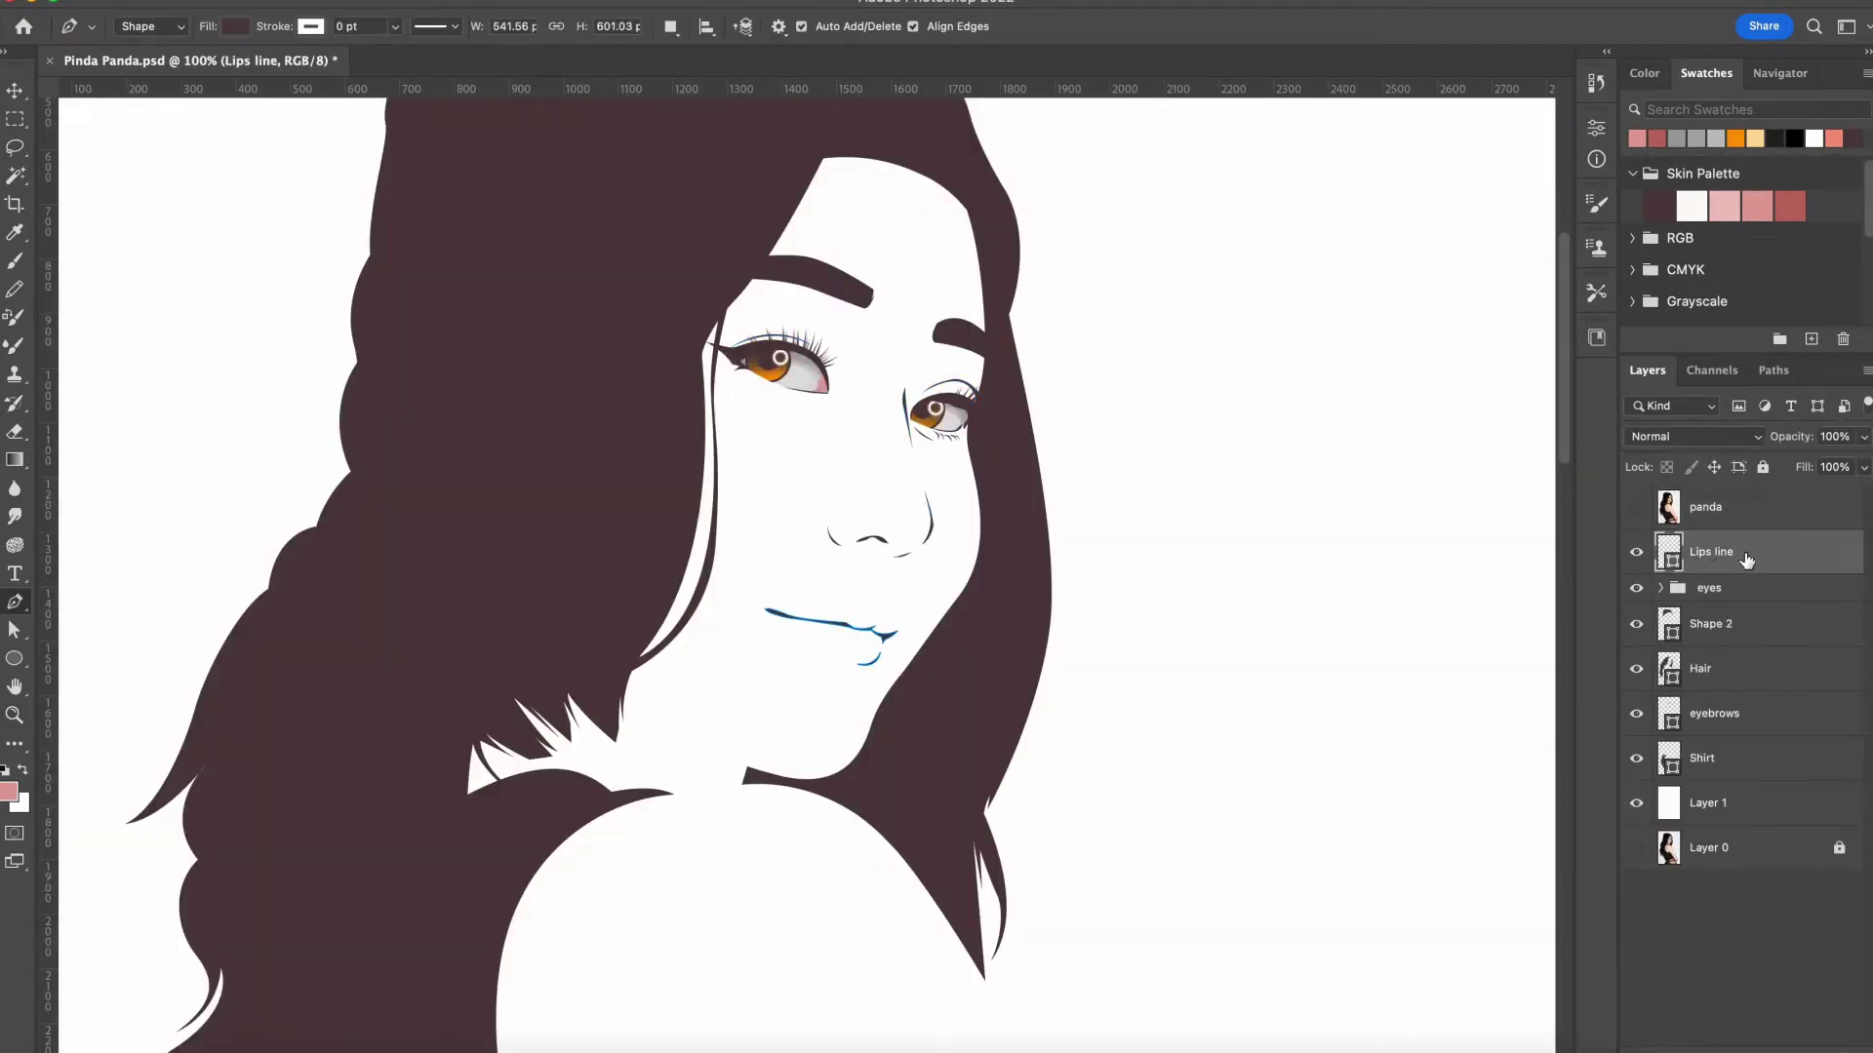
pyautogui.click(235, 27)
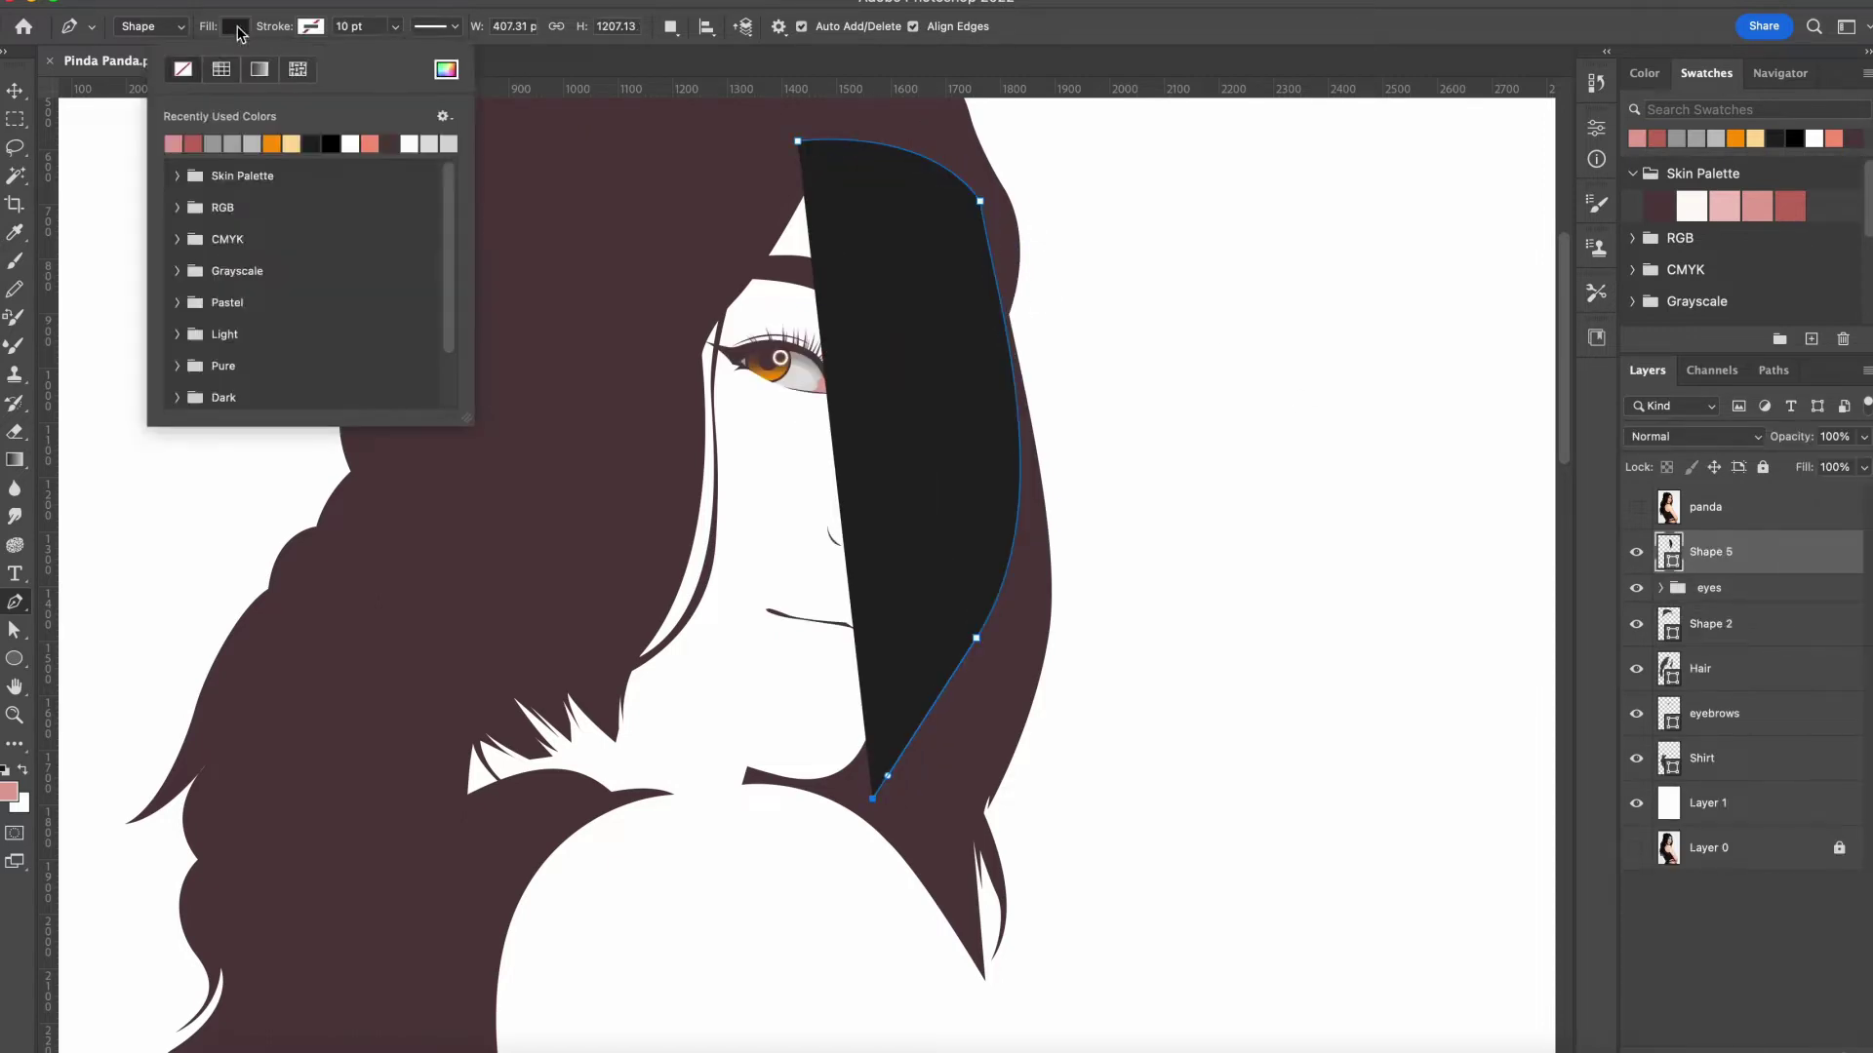
pyautogui.click(1725, 206)
pyautogui.moveTo(1711, 552); pyautogui.dragTo(1711, 780)
# Trace the skin outline along the arm, elbow and hip, then close it
pyautogui.scroll(-5, 780, 585)
pyautogui.click(1637, 507)
pyautogui.hscroll(5, 780, 585)
pyautogui.click(768, 438)
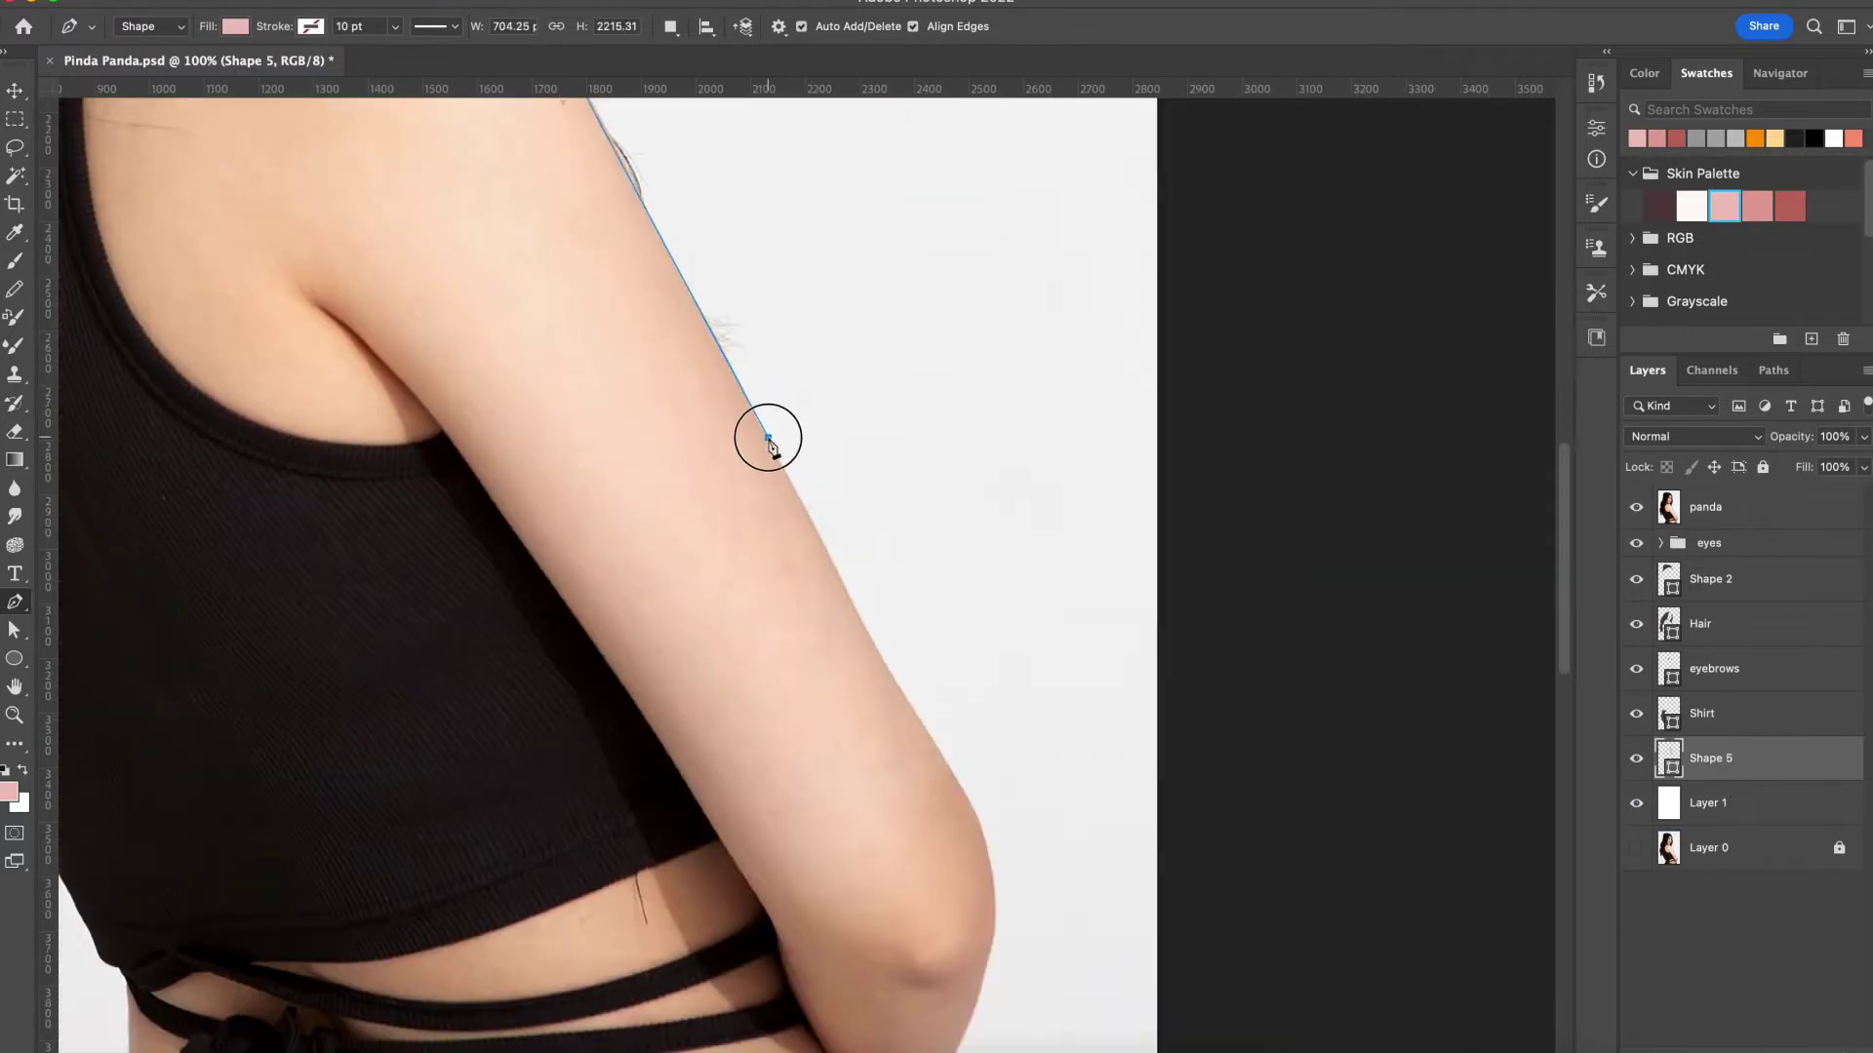
pyautogui.click(917, 695)
pyautogui.scroll(-5, 814, 614)
pyautogui.moveTo(957, 372); pyautogui.dragTo(964, 459)
pyautogui.click(842, 608)
pyautogui.press('super+space')
pyautogui.press('Escape')
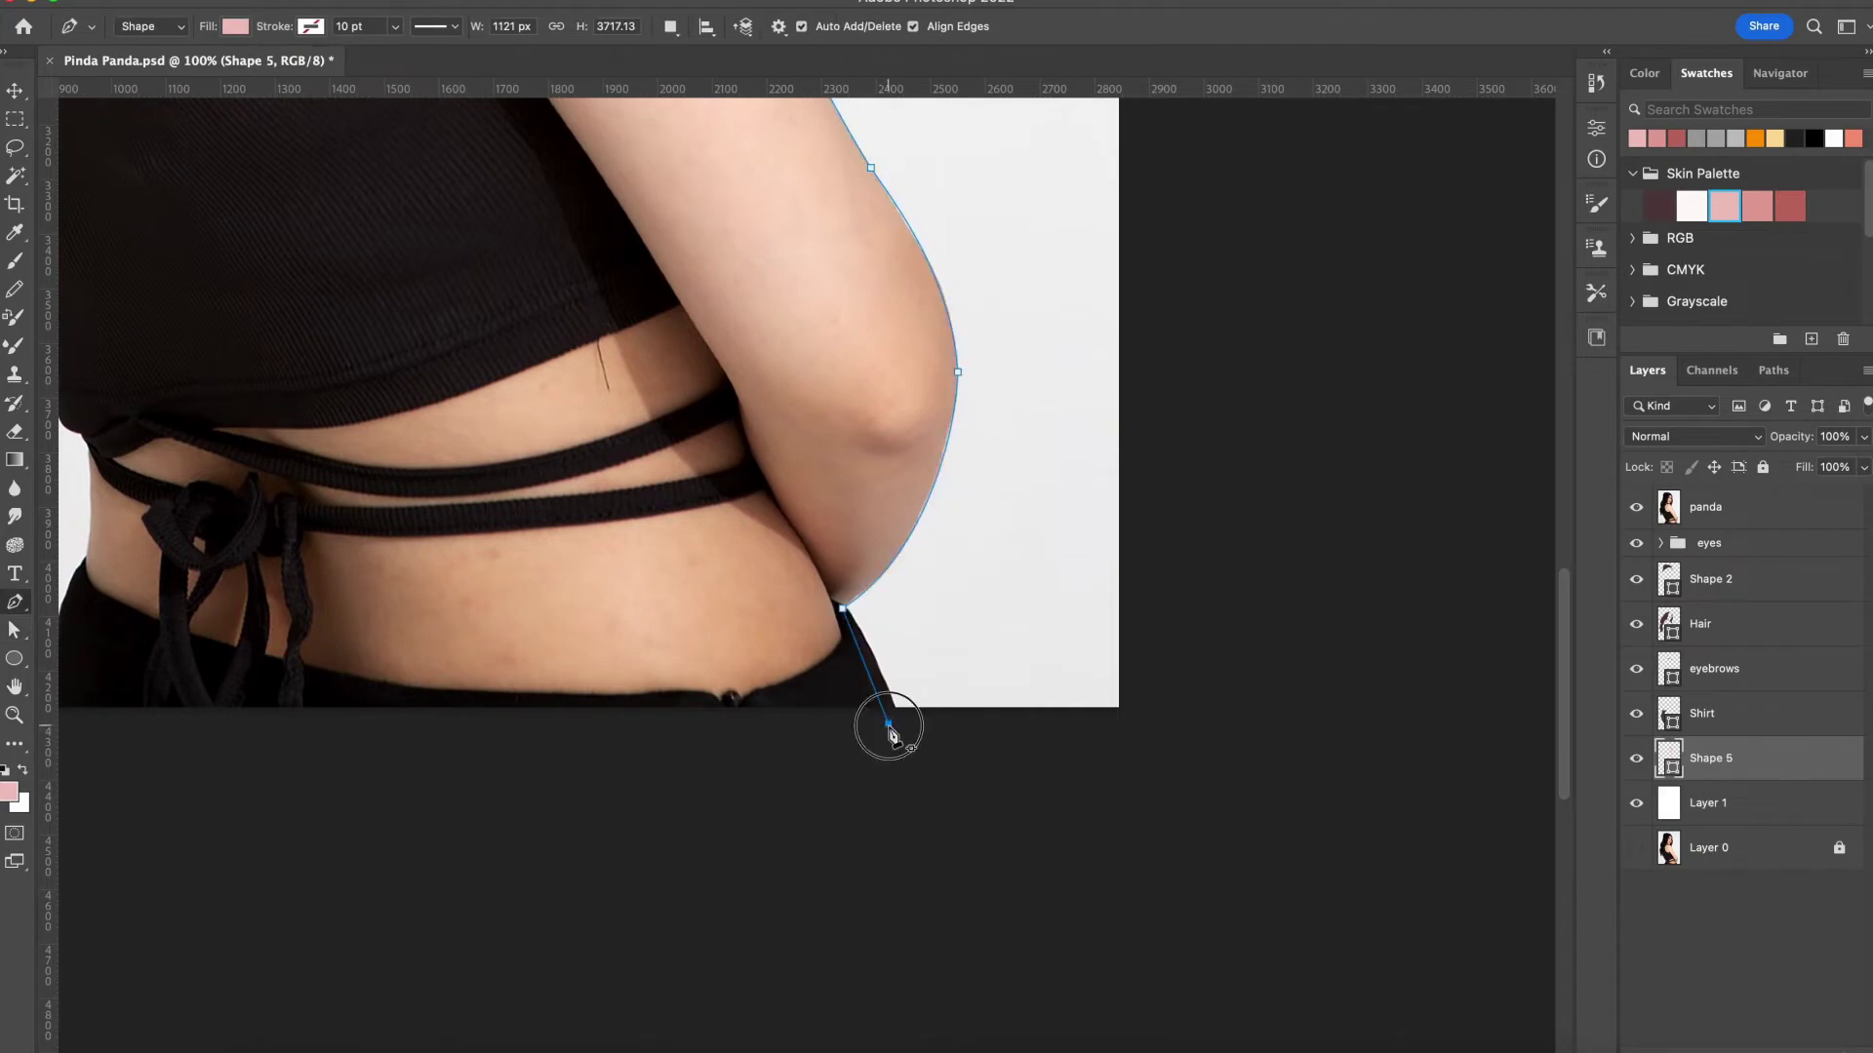
pyautogui.scroll(10, 890, 734)
pyautogui.click(857, 490)
# Fit the image in view and begin pen-tracing the neck outline
pyautogui.press('super+0')
pyautogui.press('v')
pyautogui.click(1637, 507)
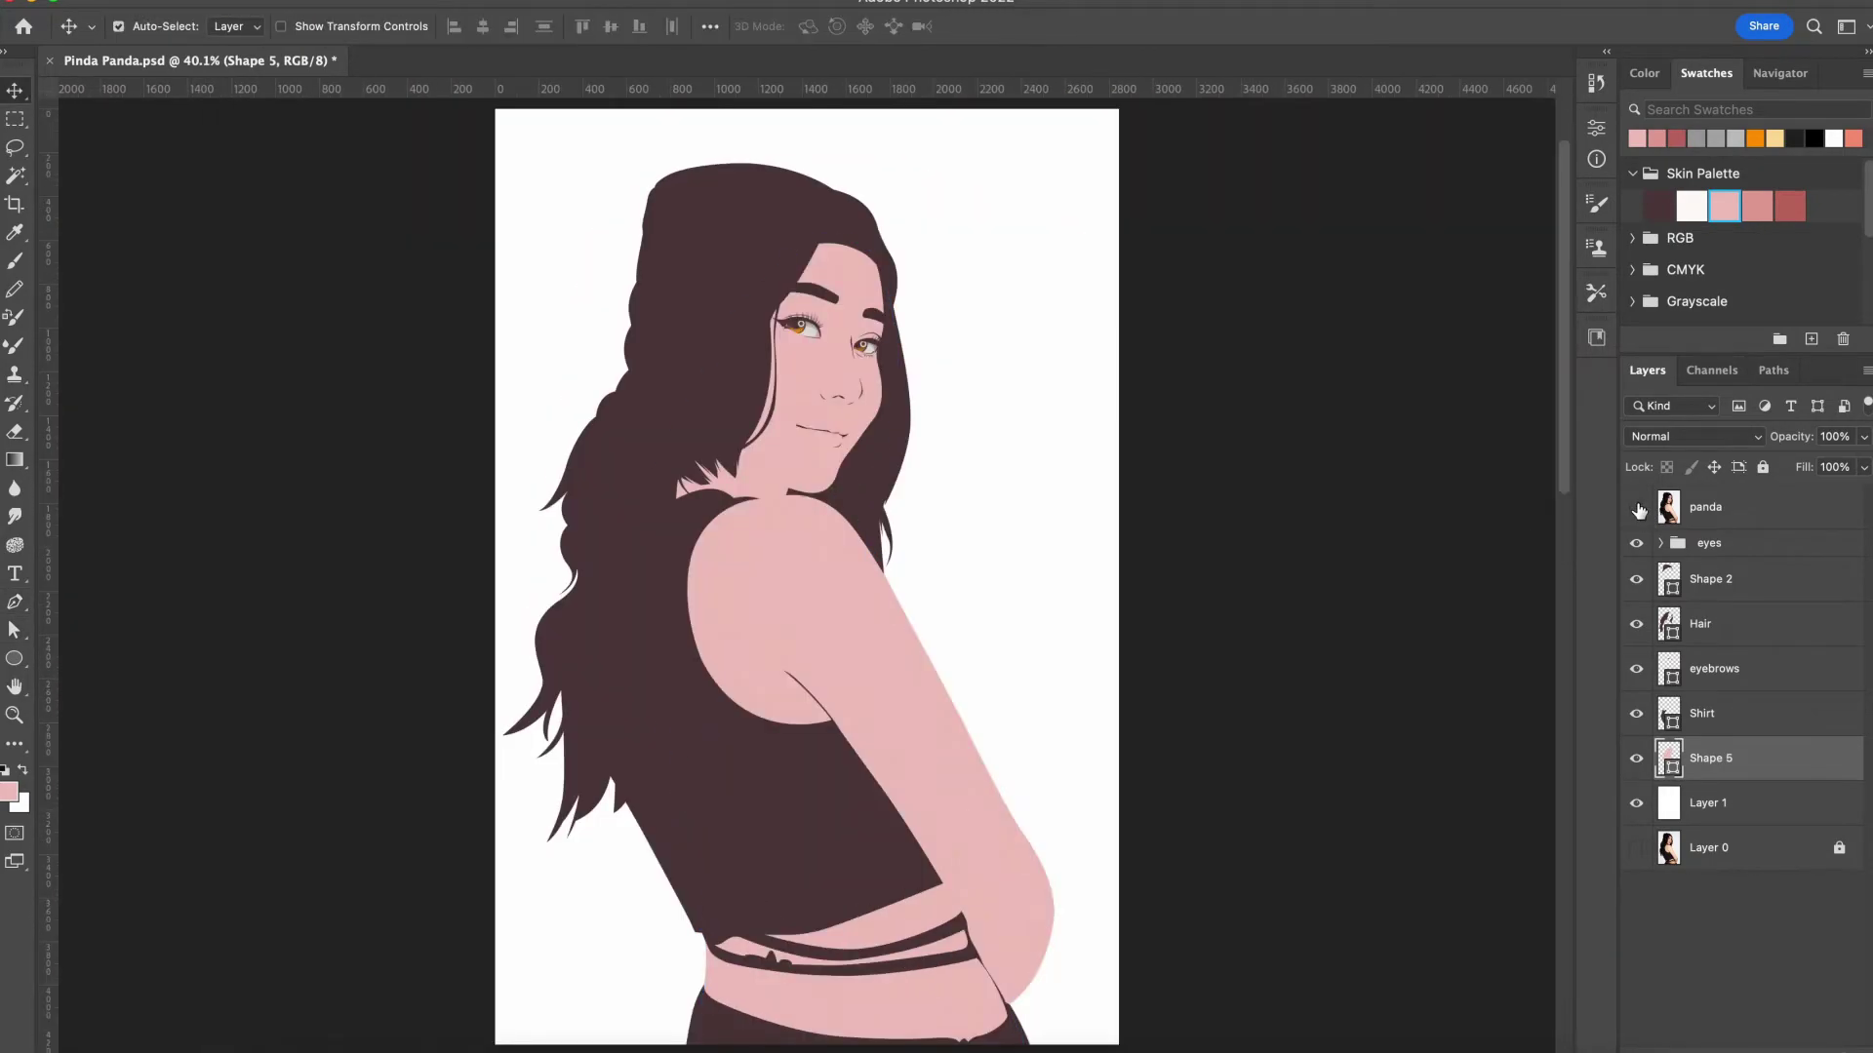
pyautogui.click(1639, 507)
pyautogui.press('p')
pyautogui.click(563, 752)
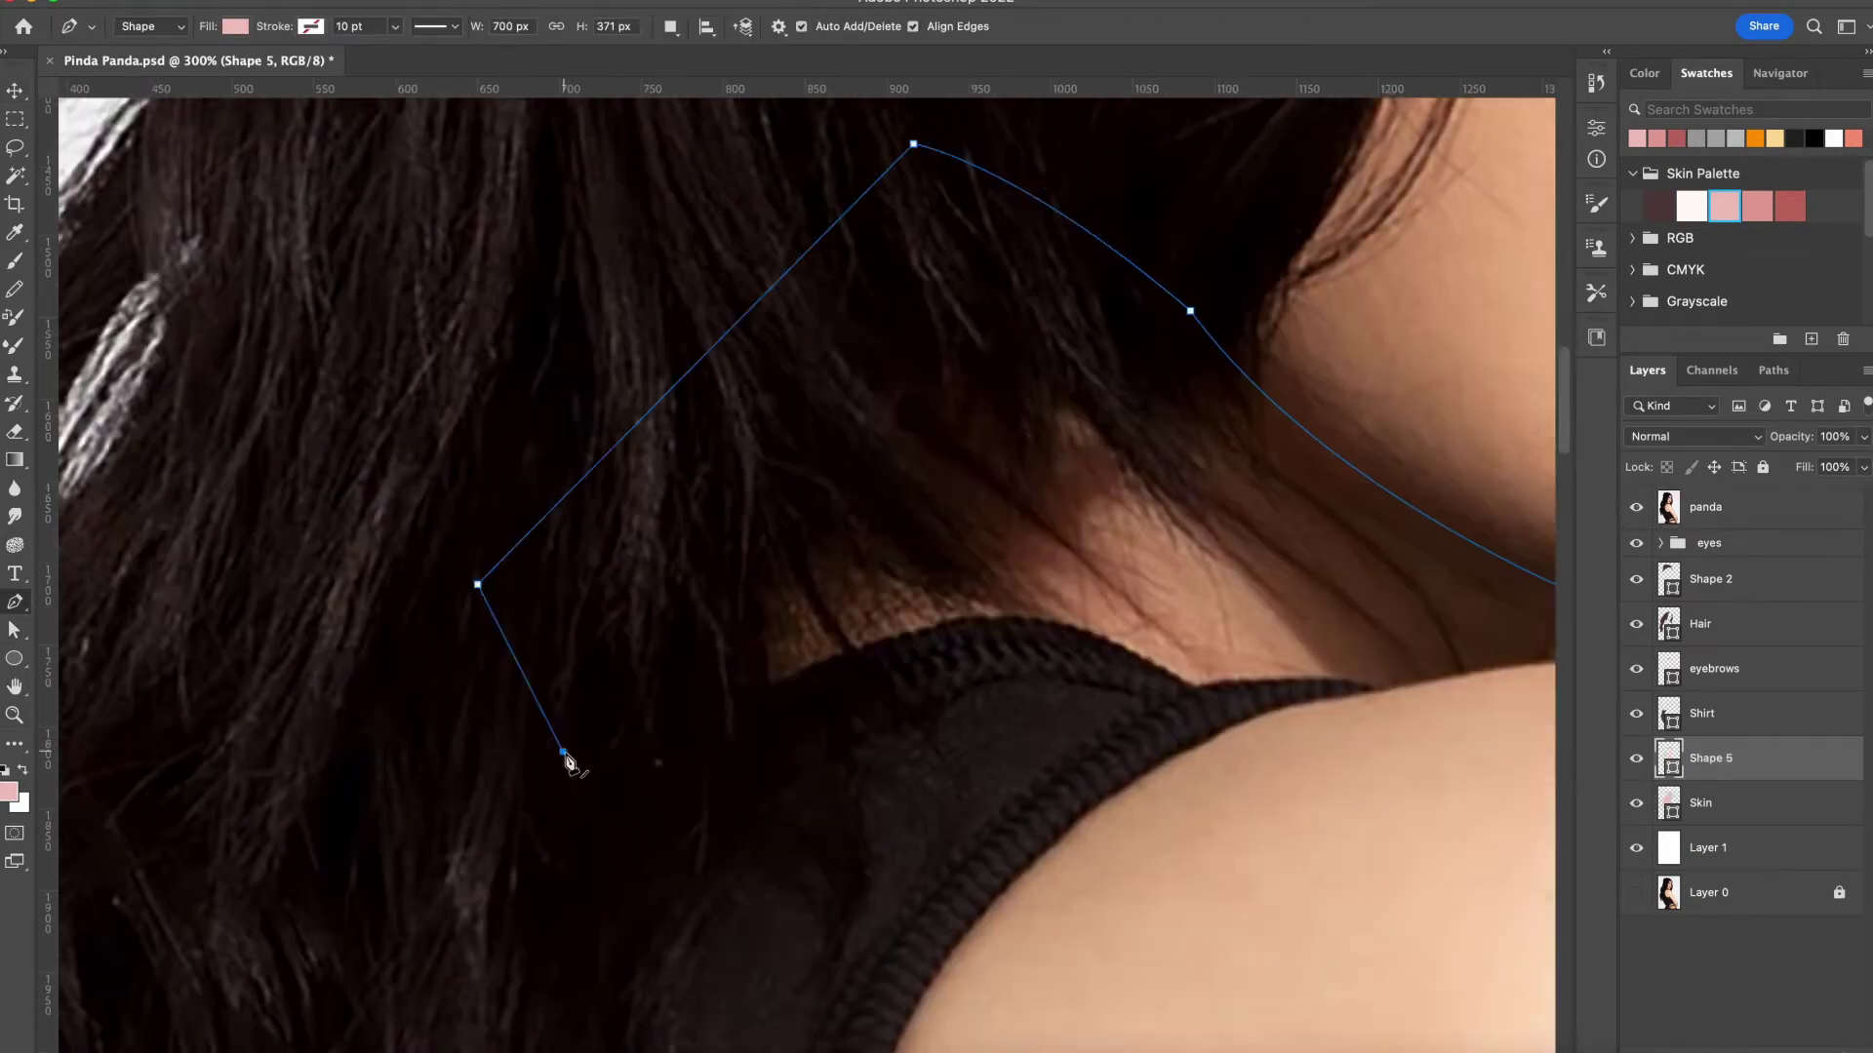
pyautogui.click(874, 521)
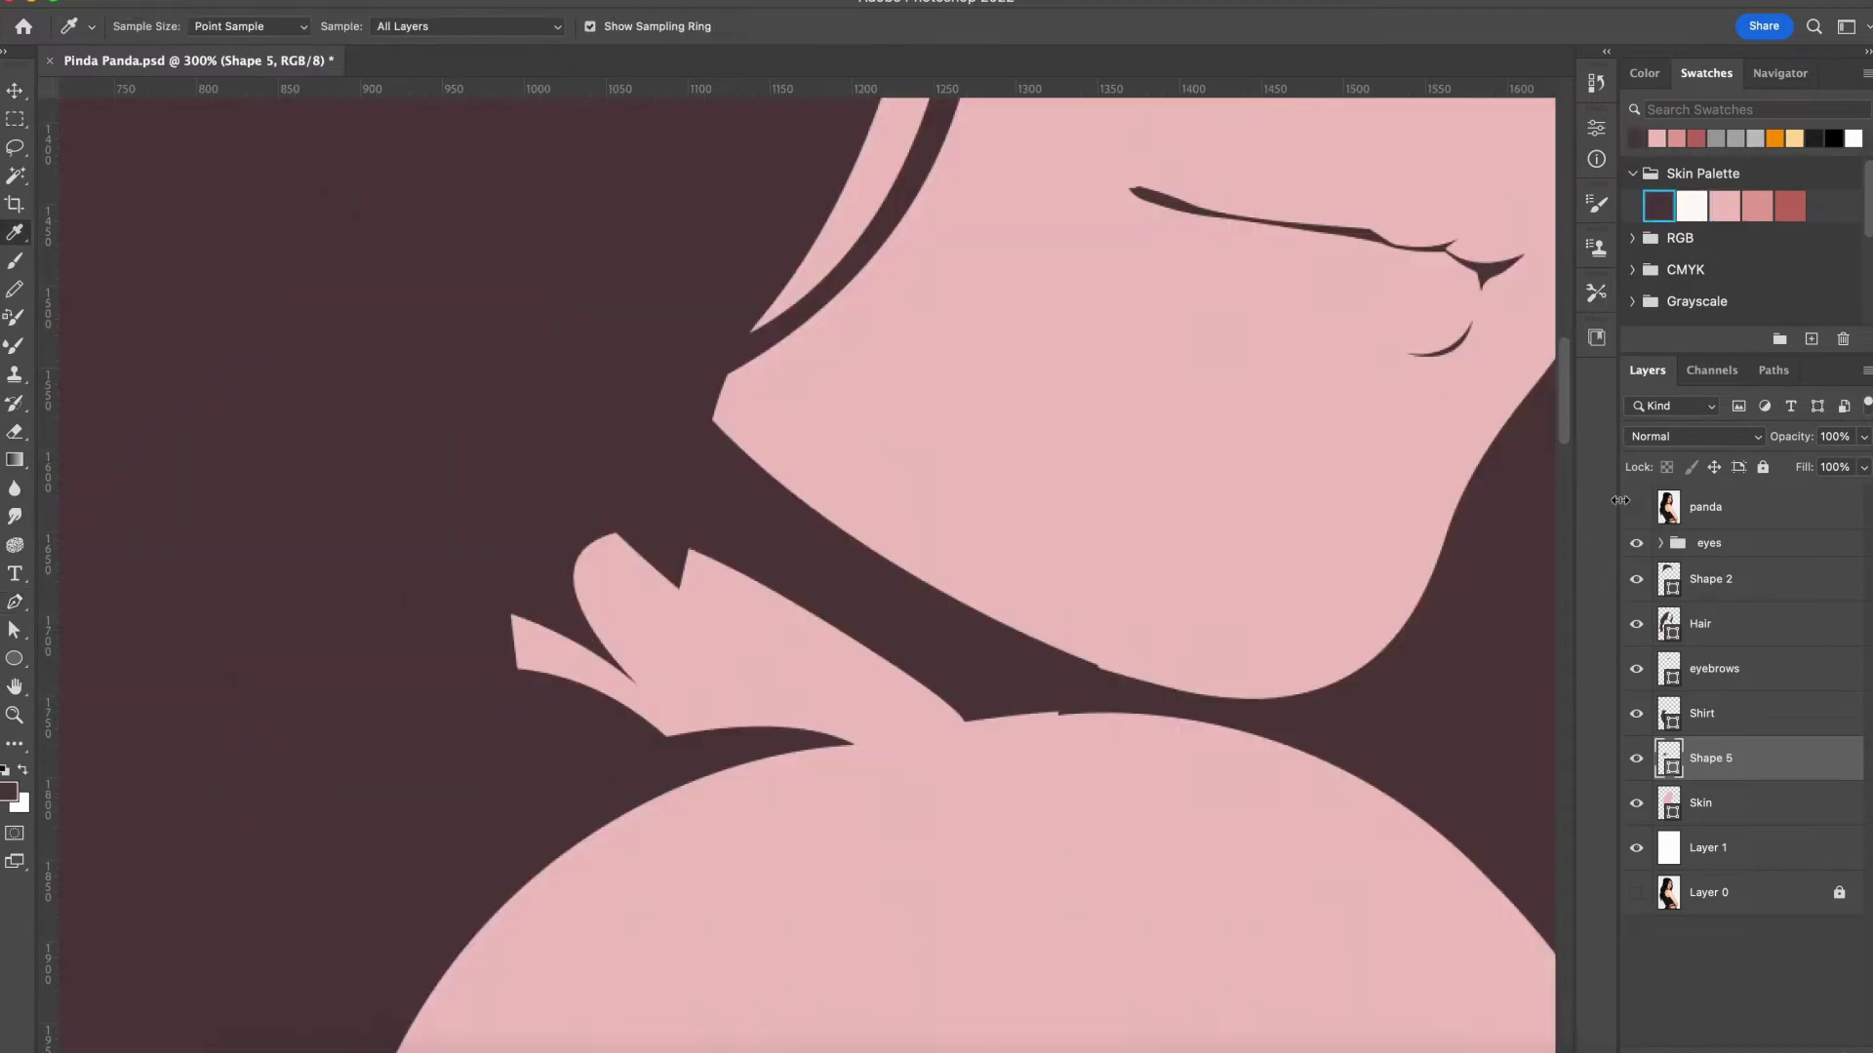
# Soften the dark eyeshadow above the left eye, checking it against the reference photo
pyautogui.press('a')
pyautogui.click(1059, 720)
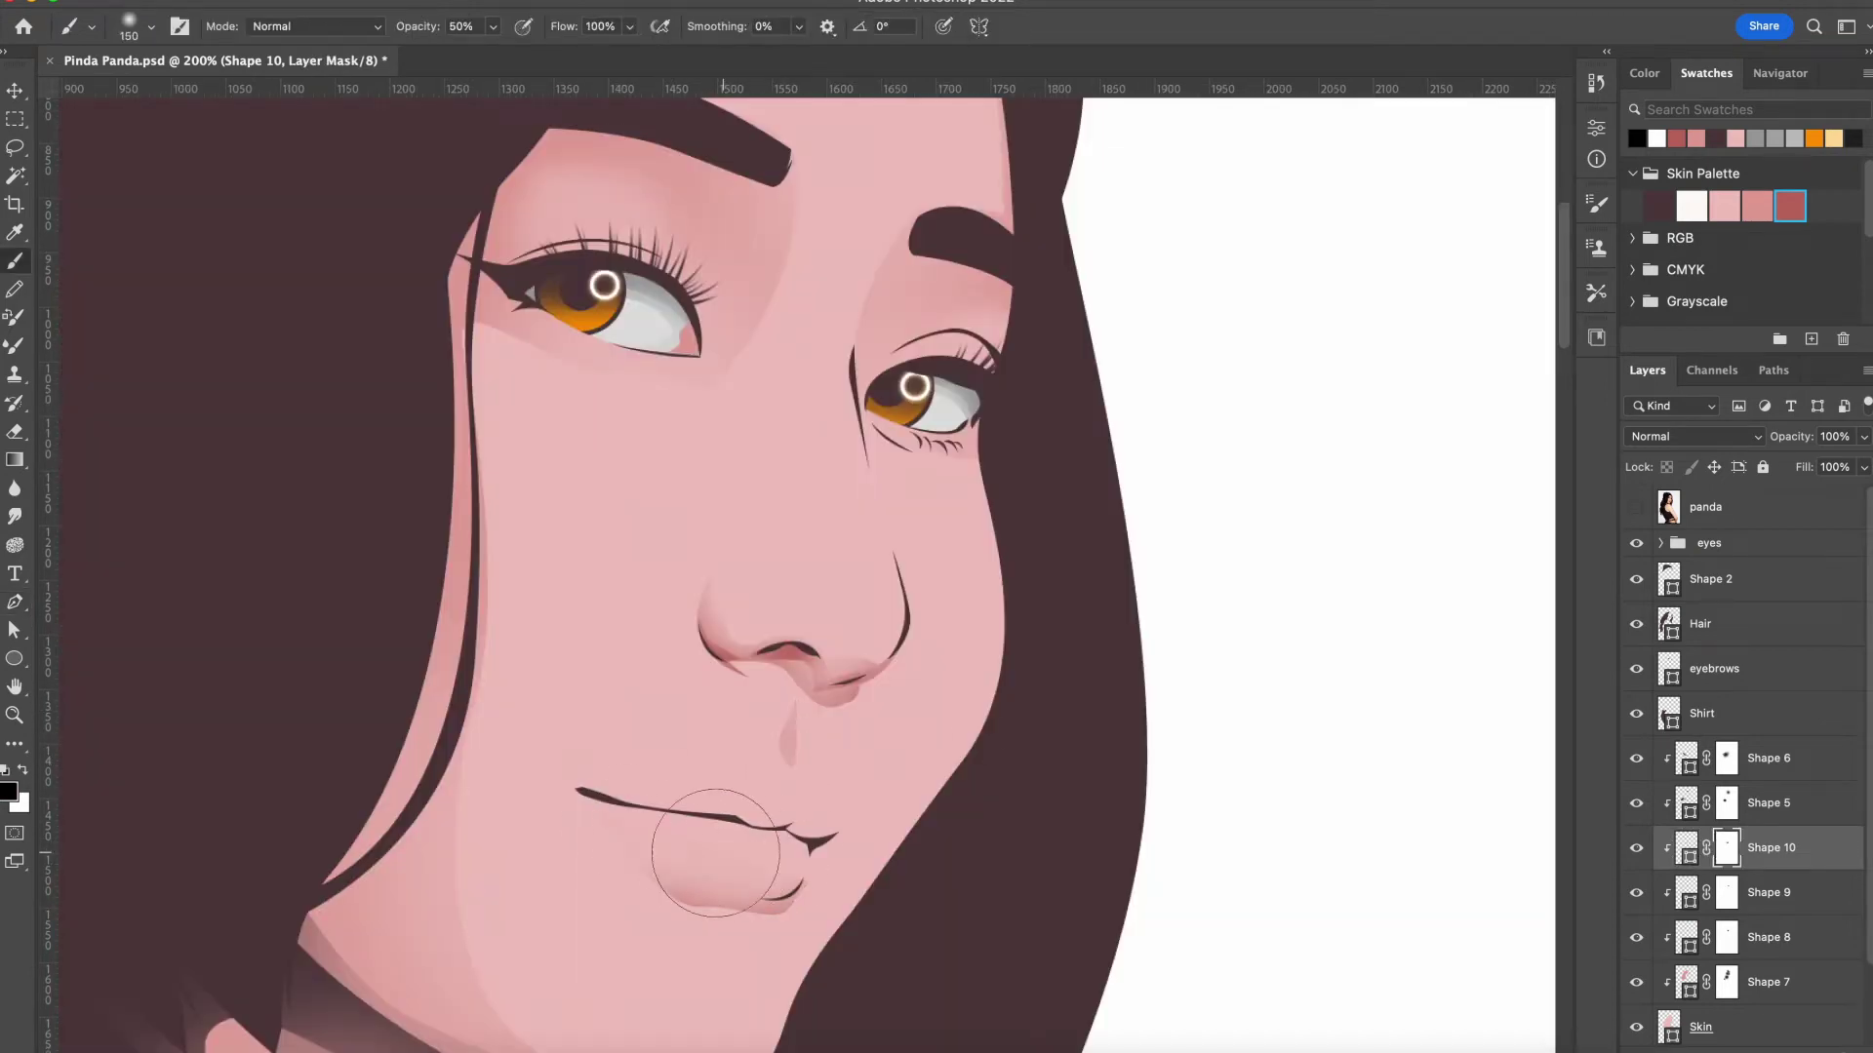
pyautogui.click(1636, 509)
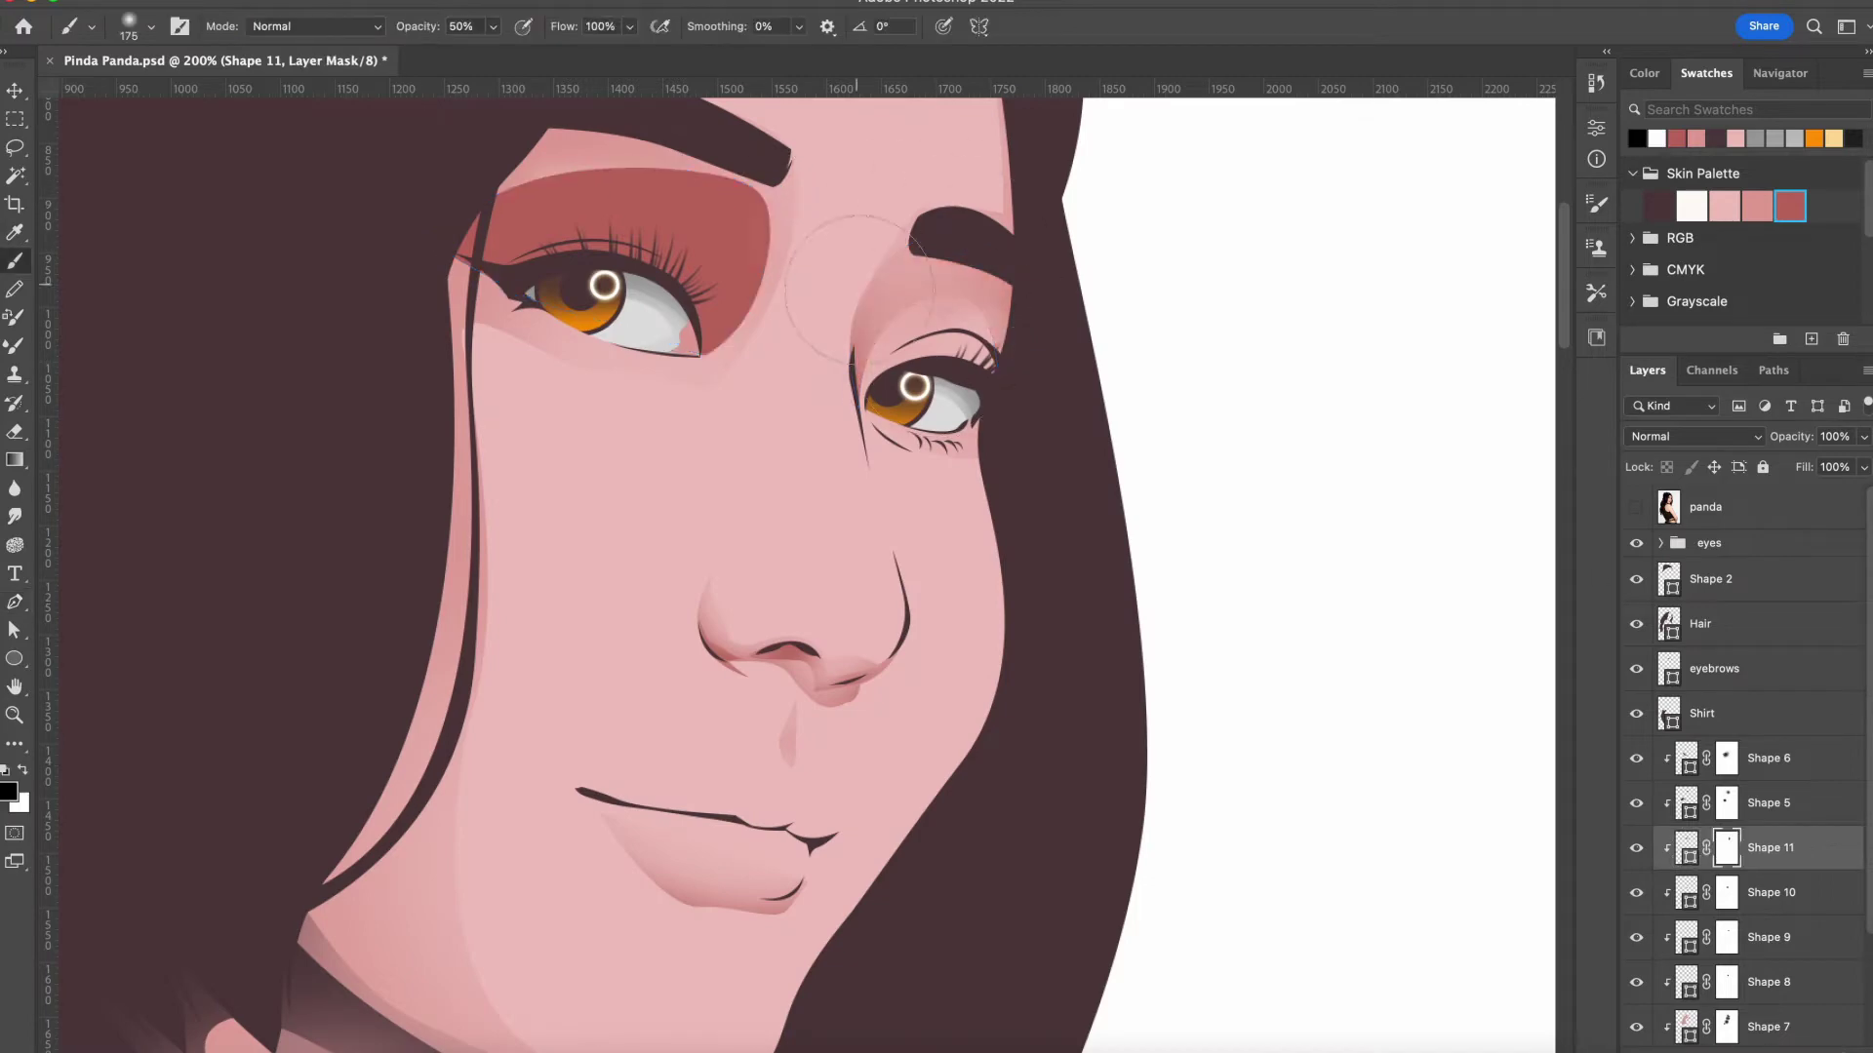
pyautogui.moveTo(859, 289); pyautogui.dragTo(549, 266)
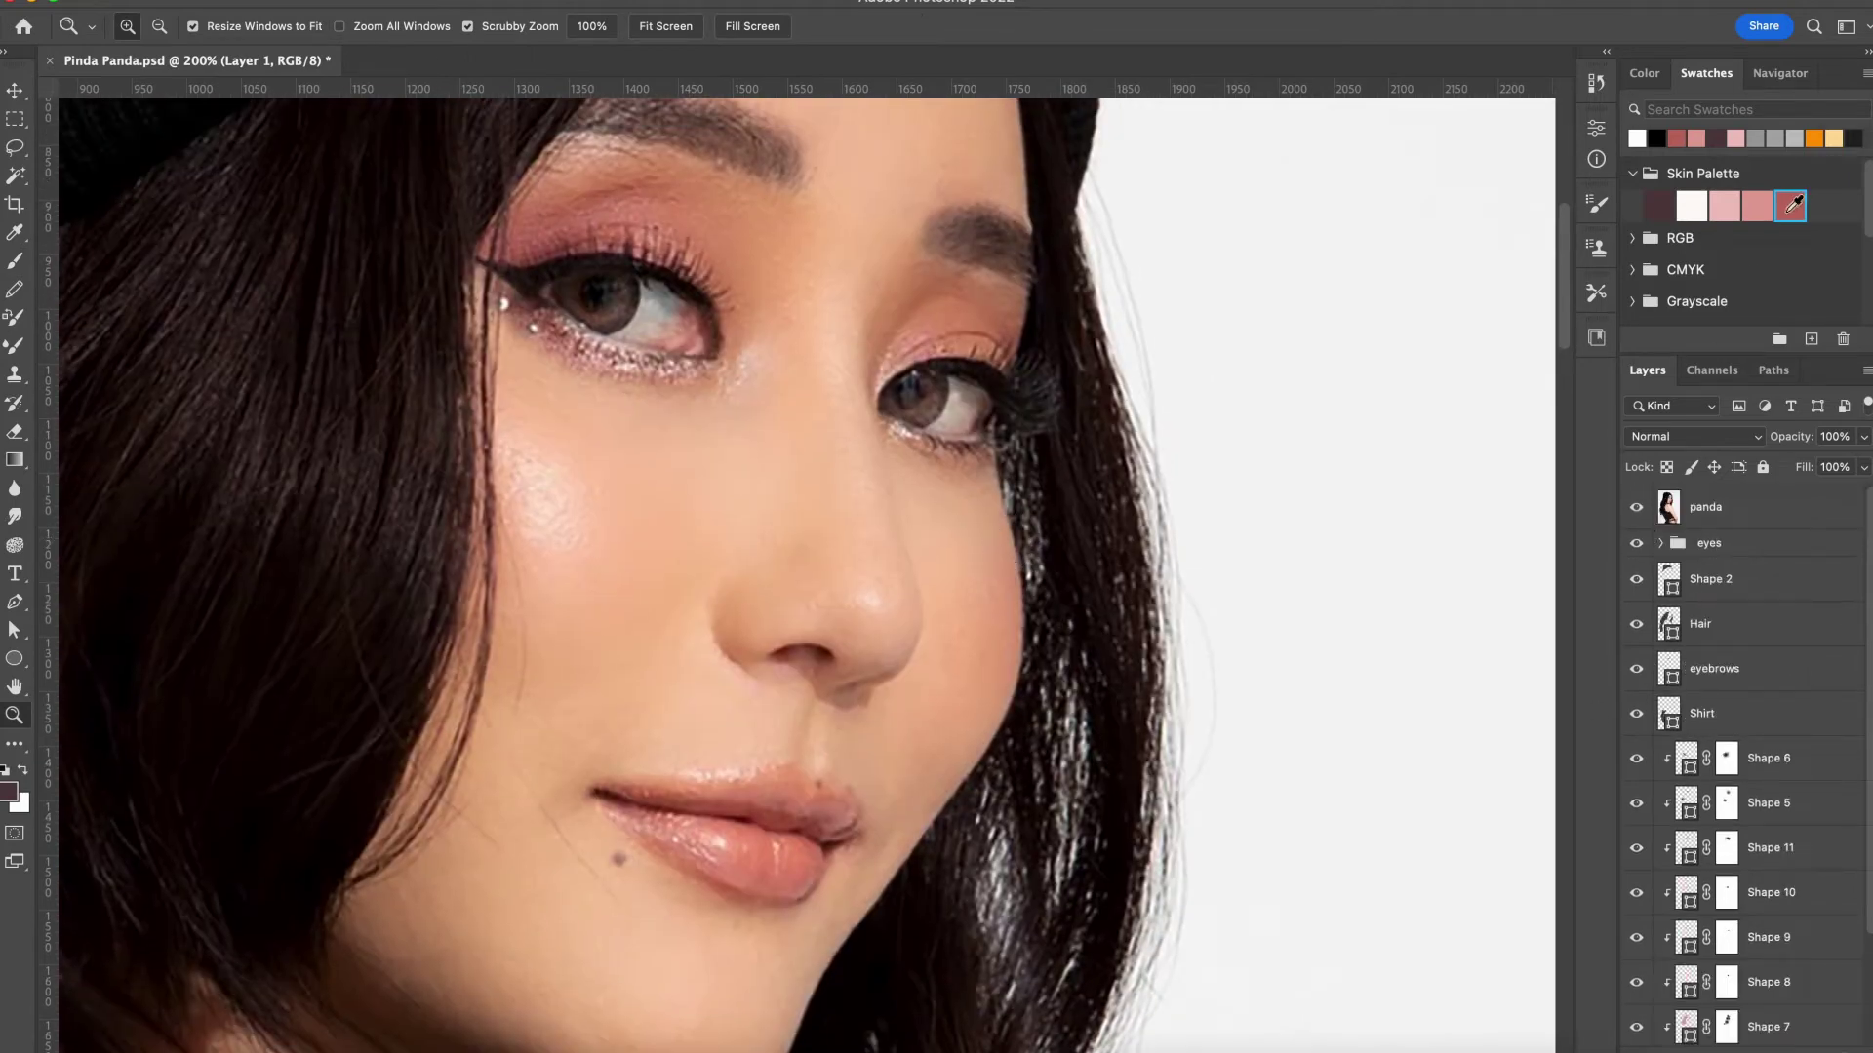
pyautogui.click(1637, 507)
pyautogui.click(1636, 507)
pyautogui.click(1637, 507)
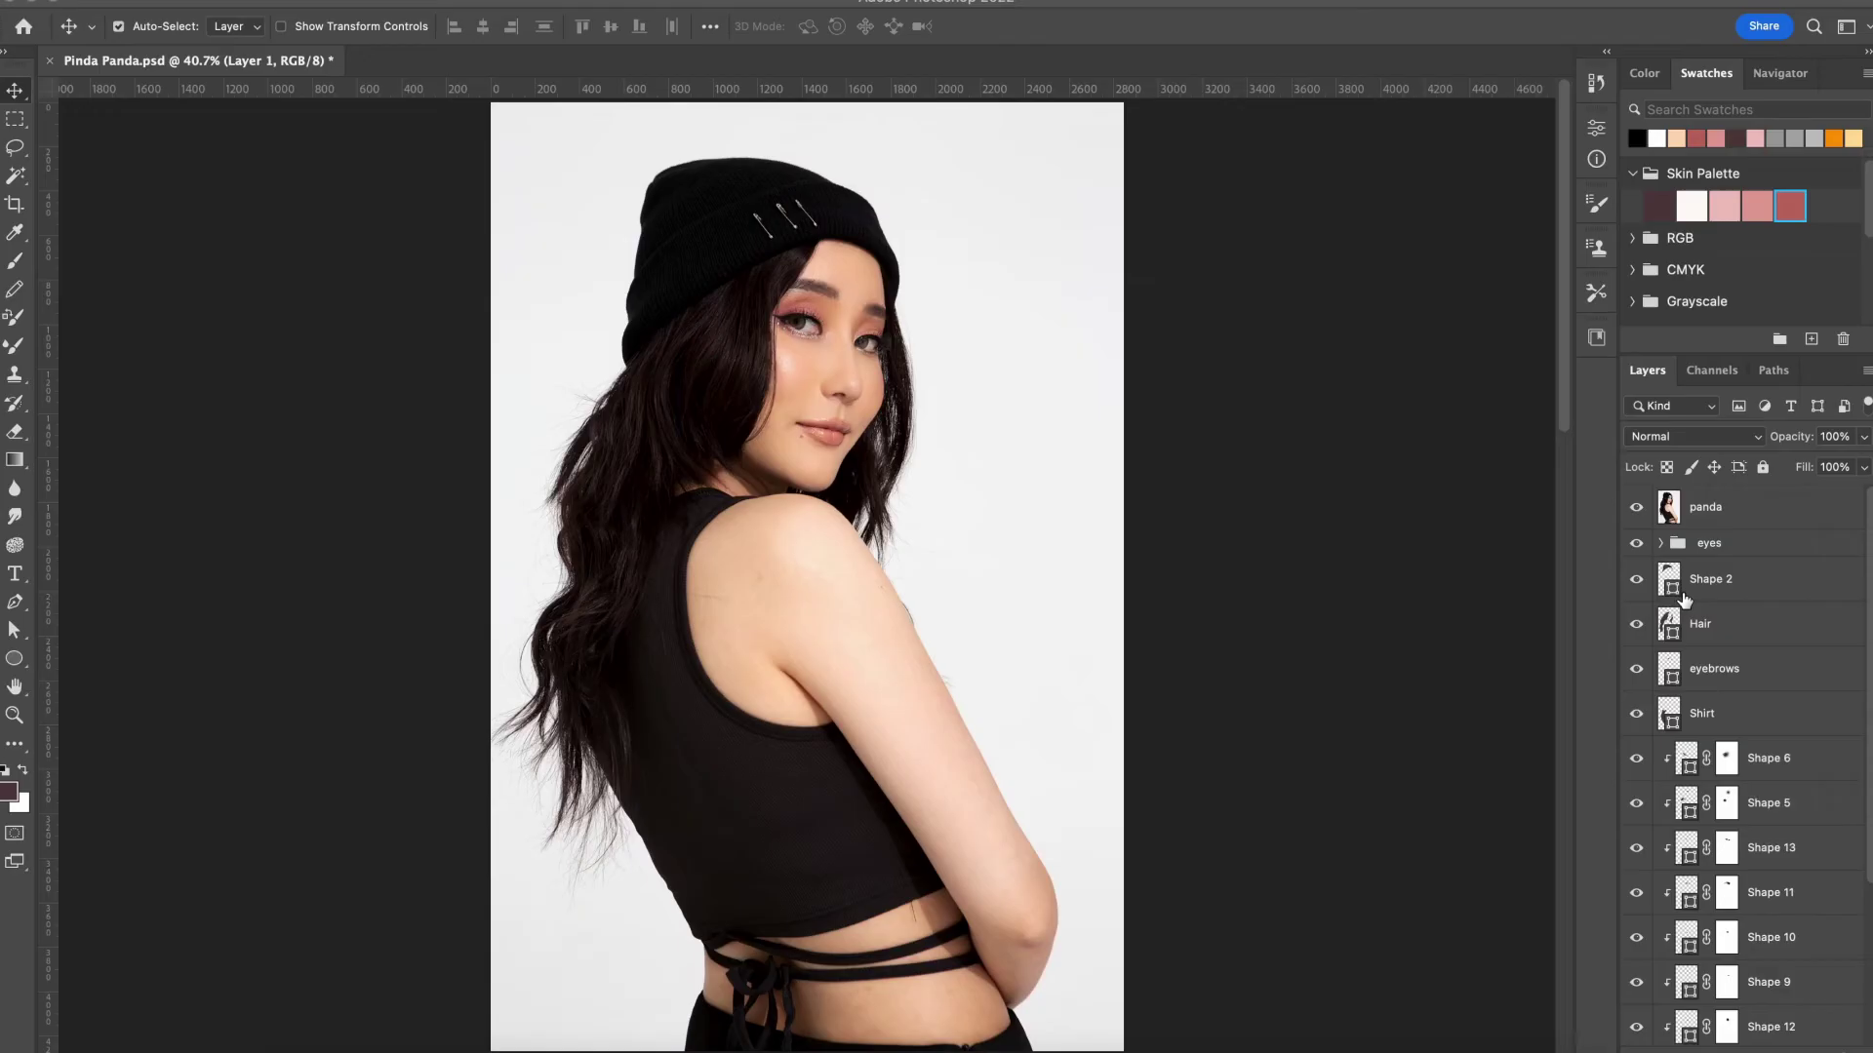
pyautogui.click(1636, 507)
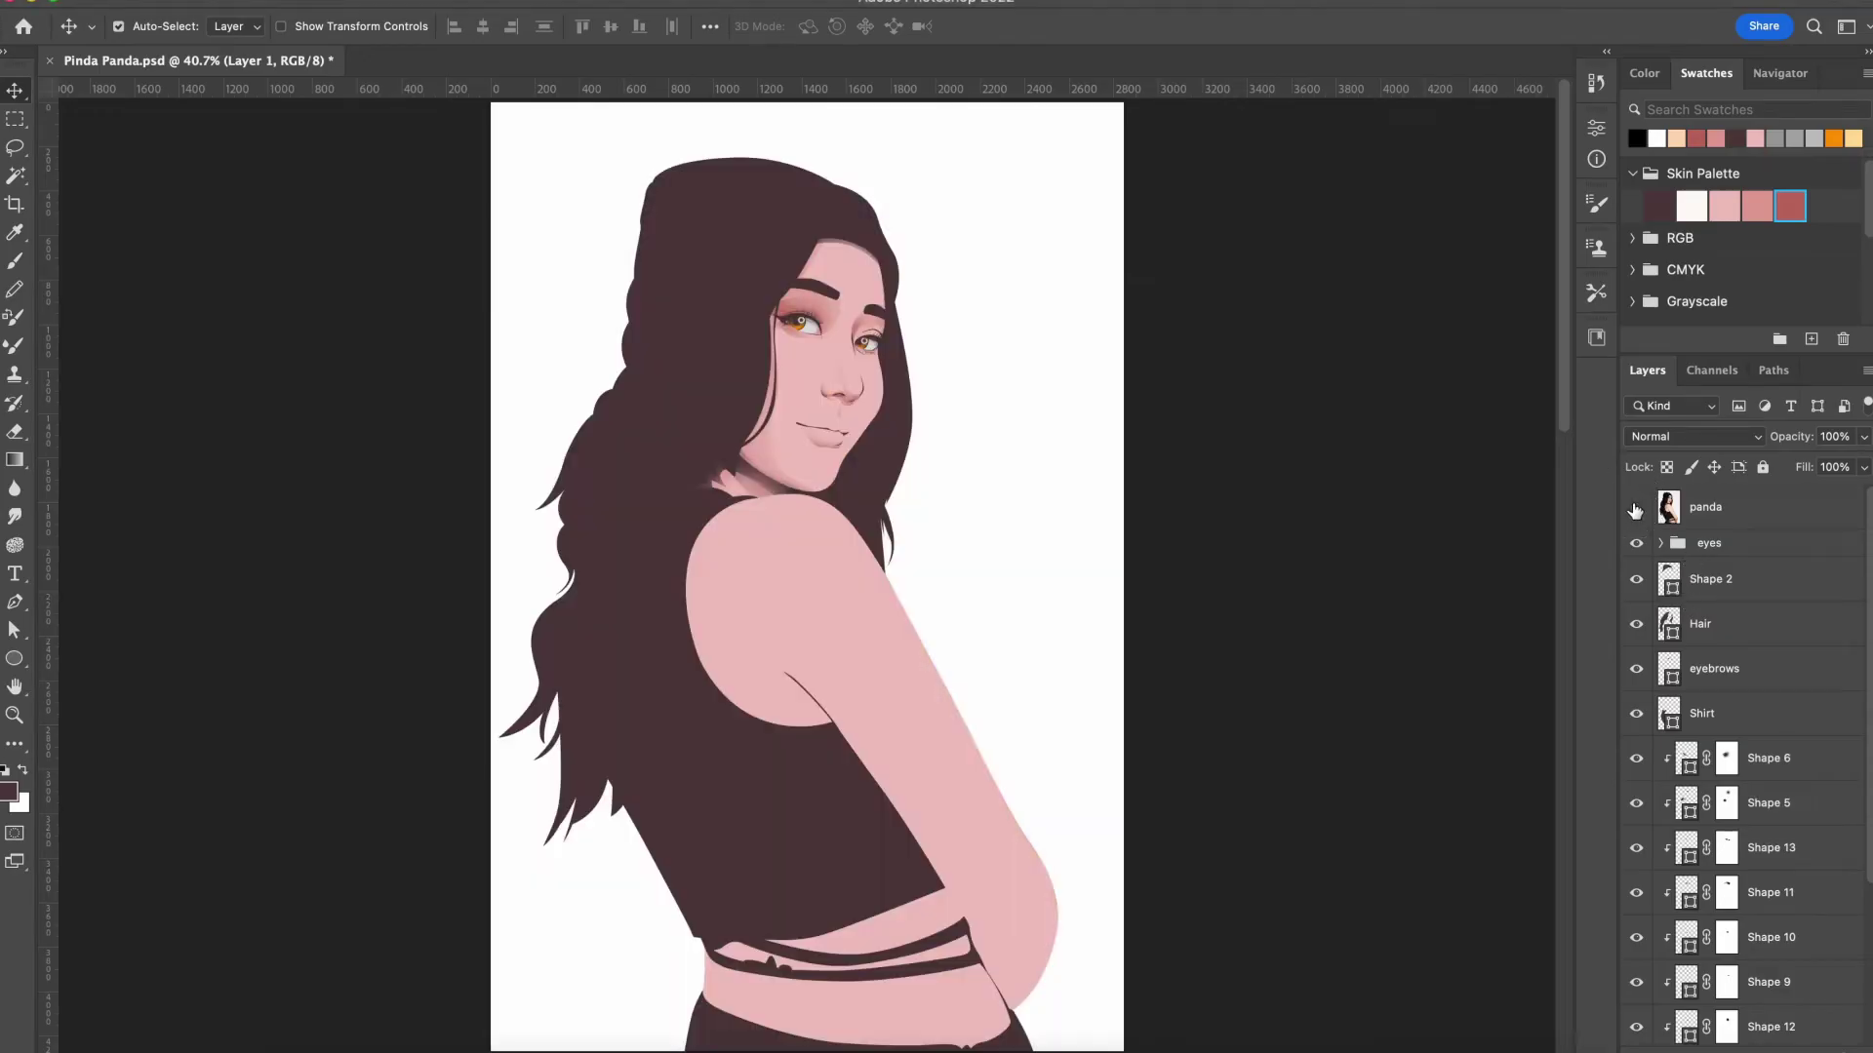
pyautogui.click(1637, 507)
pyautogui.click(1636, 507)
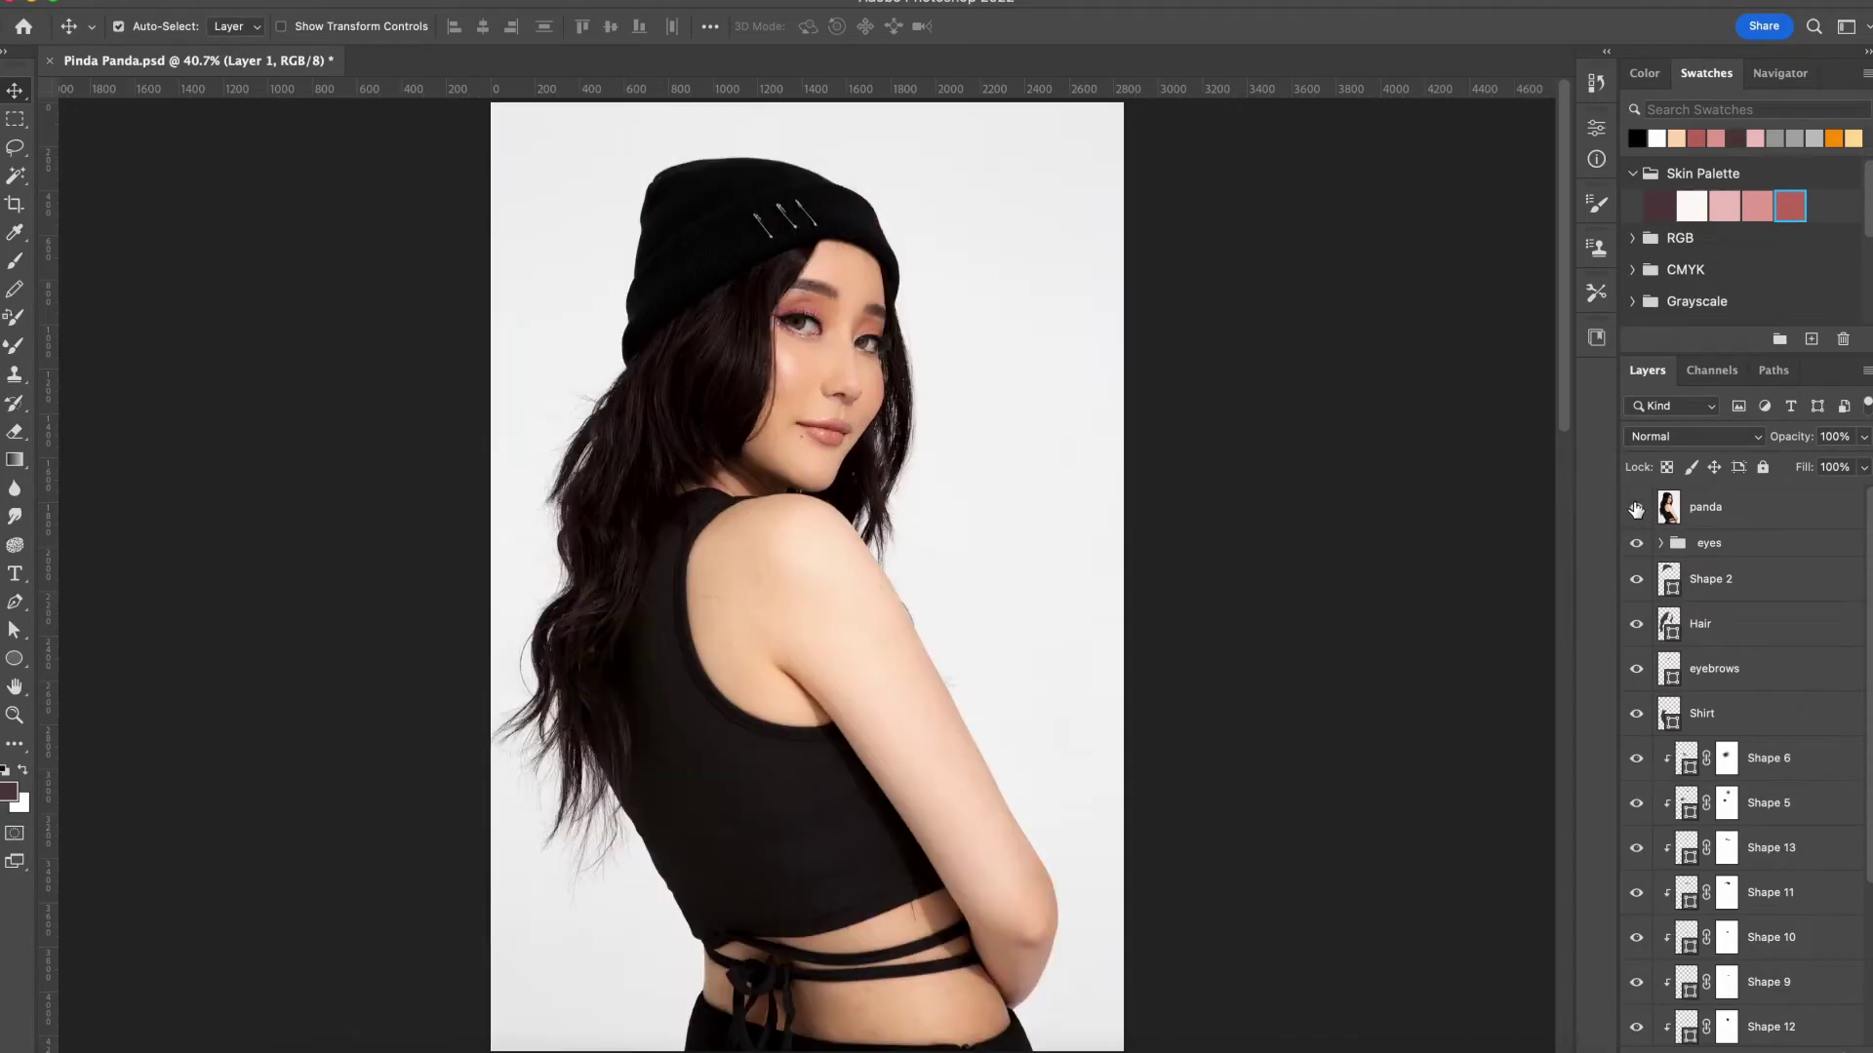
# Zoom in on the nose and draw a cheek shadow shape above the Skin layer
pyautogui.press('z')
pyautogui.click(851, 379)
pyautogui.press('v')
pyautogui.click(1637, 507)
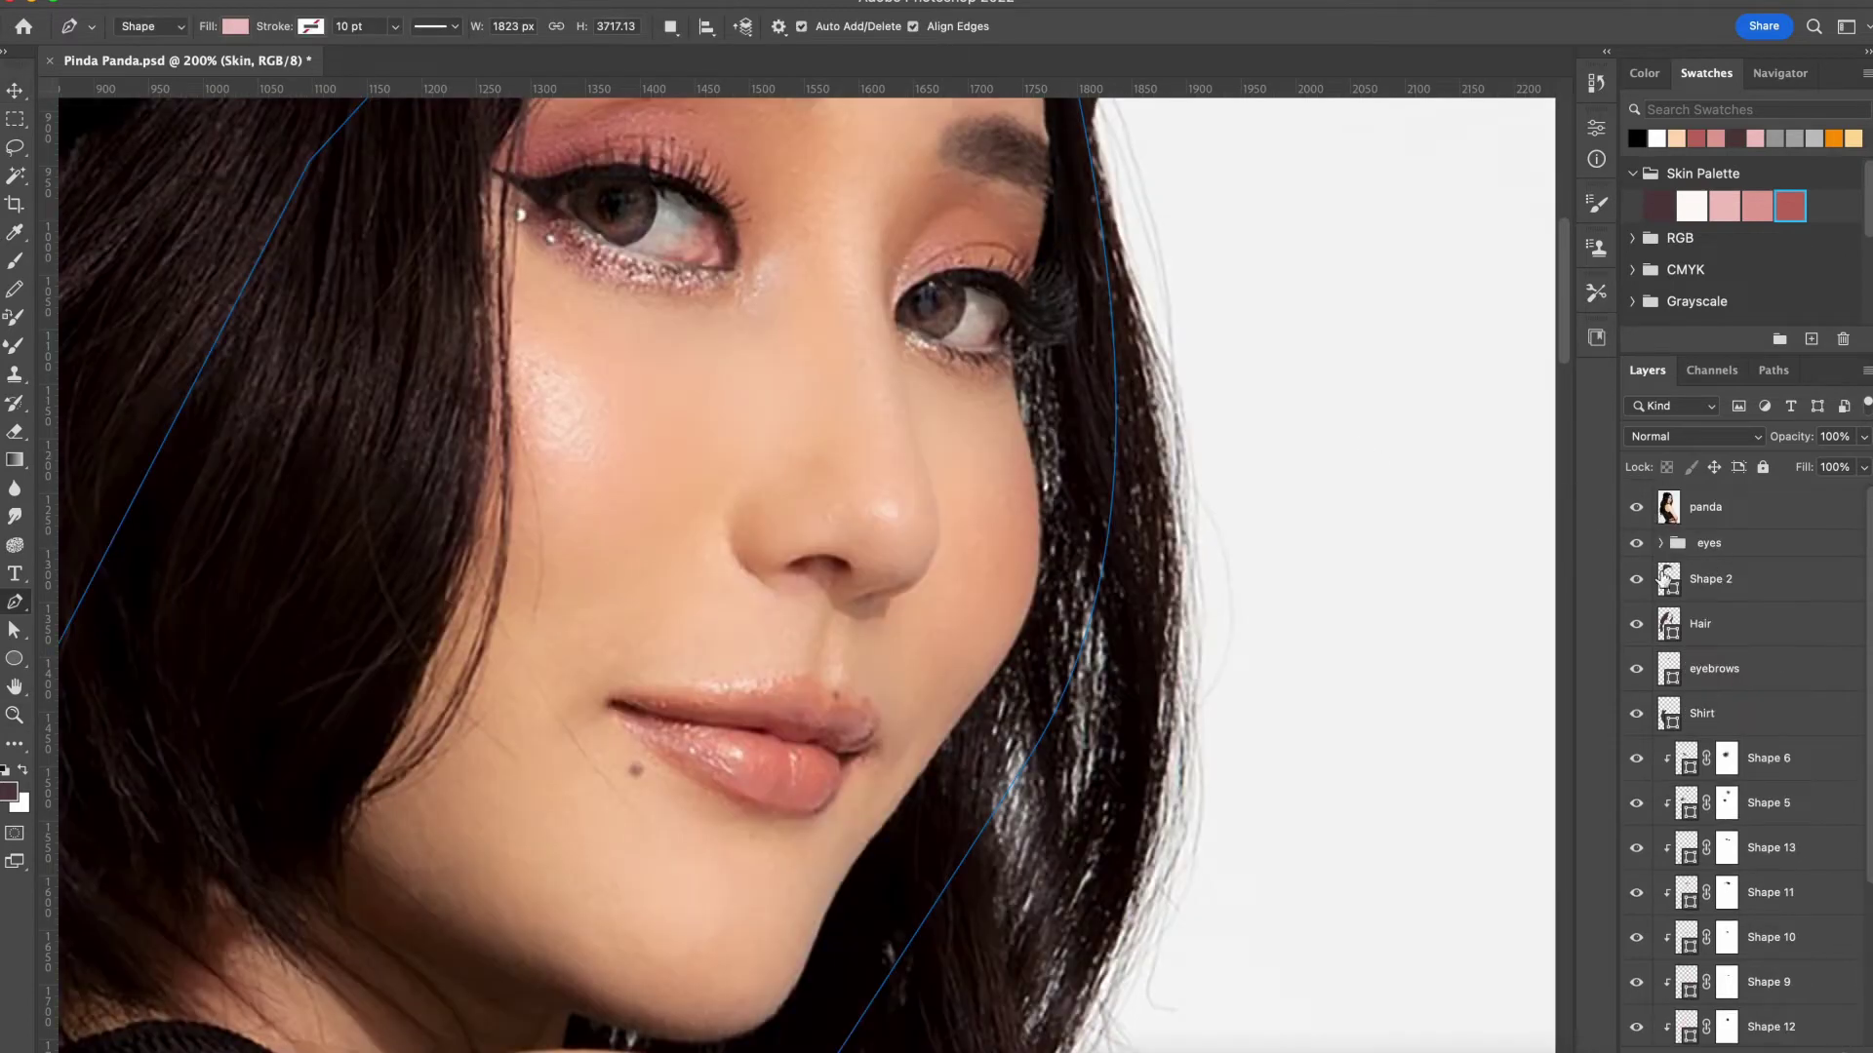
pyautogui.click(1636, 507)
pyautogui.press('p')
pyautogui.click(828, 221)
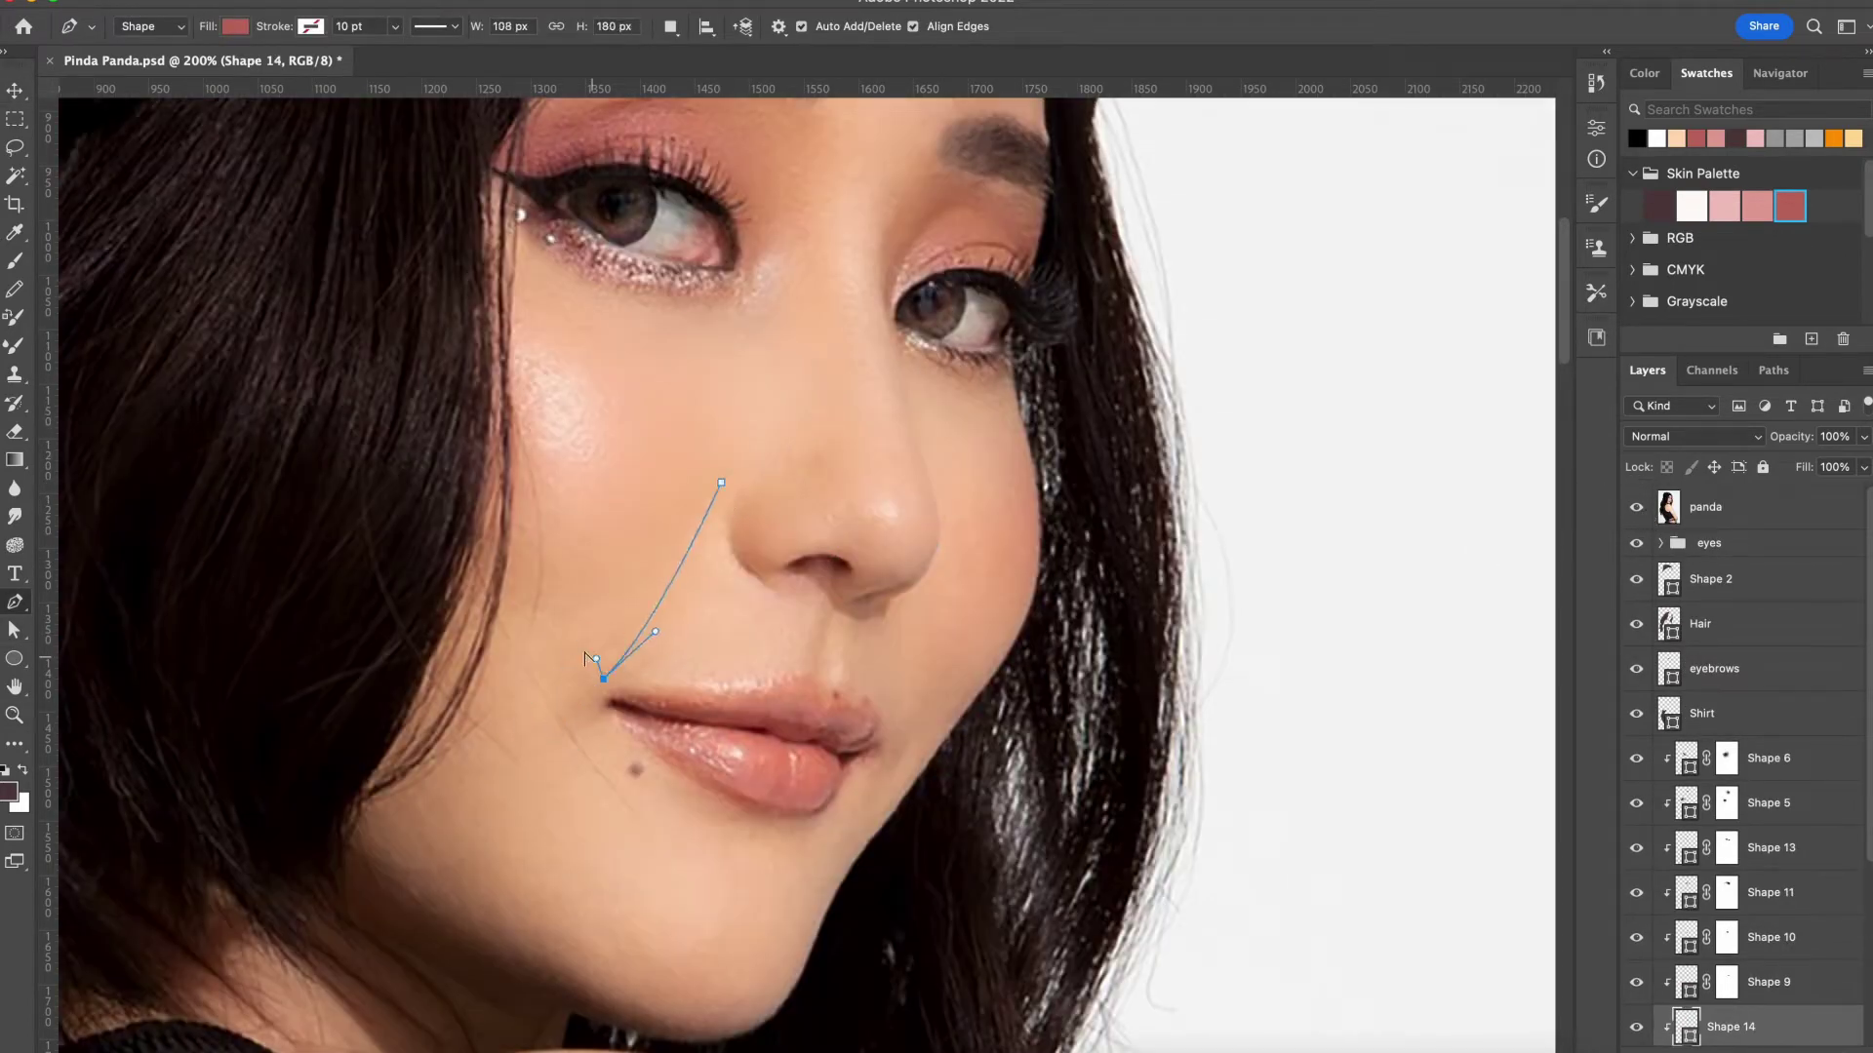
pyautogui.click(1636, 507)
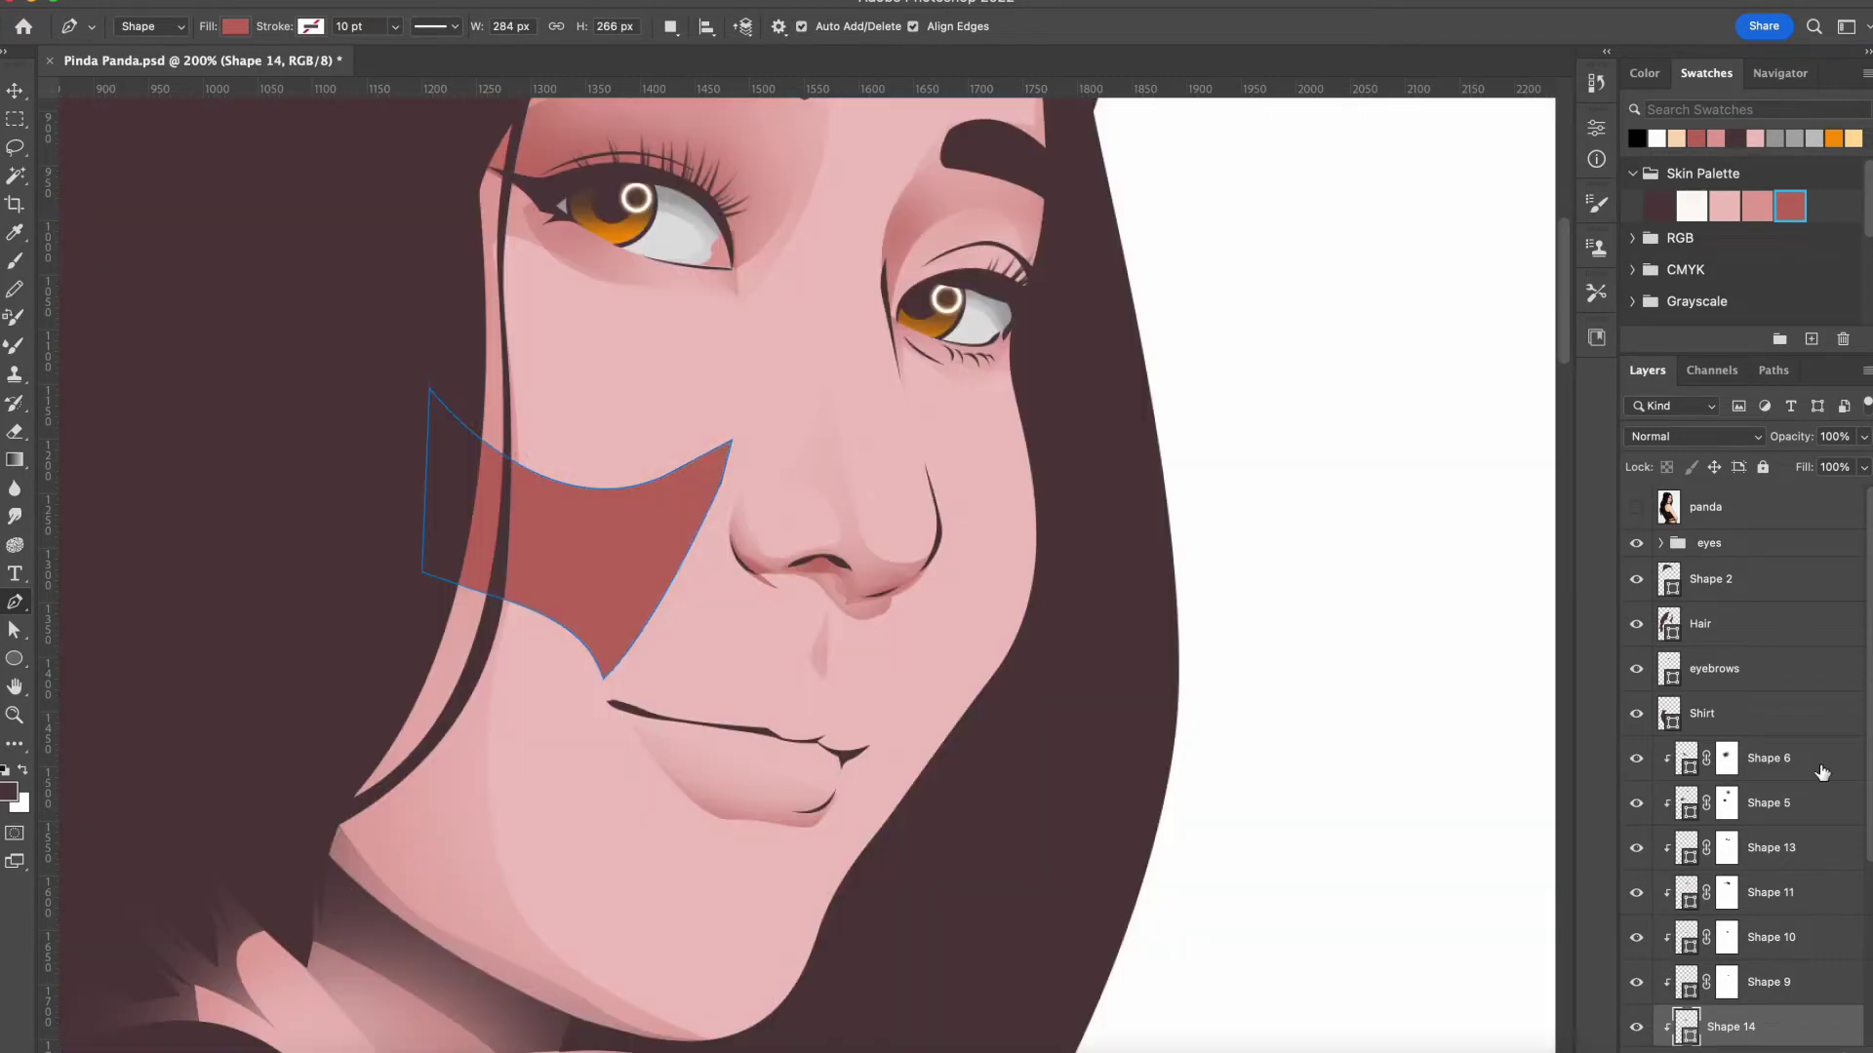
pyautogui.press('b')
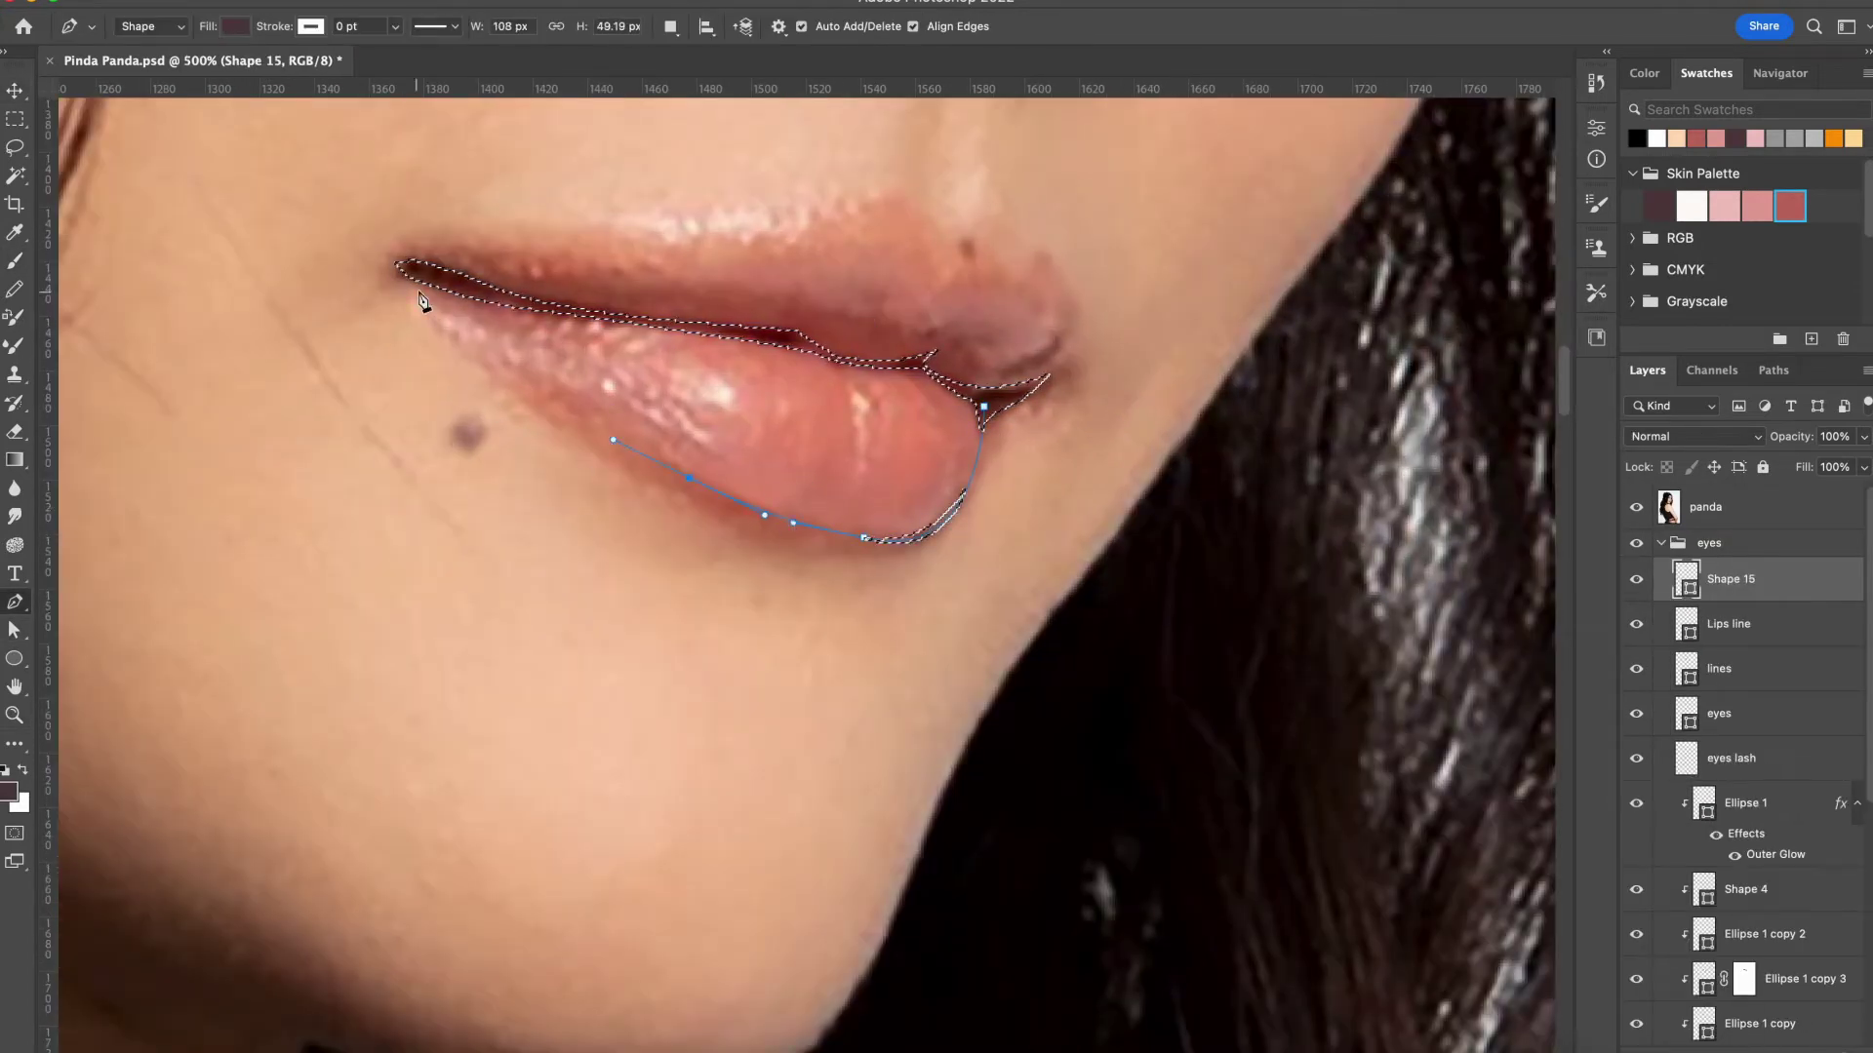
# Close the lip shape at the left corner and reshape the red lip fill's right end
pyautogui.moveTo(410, 283); pyautogui.dragTo(462, 256)
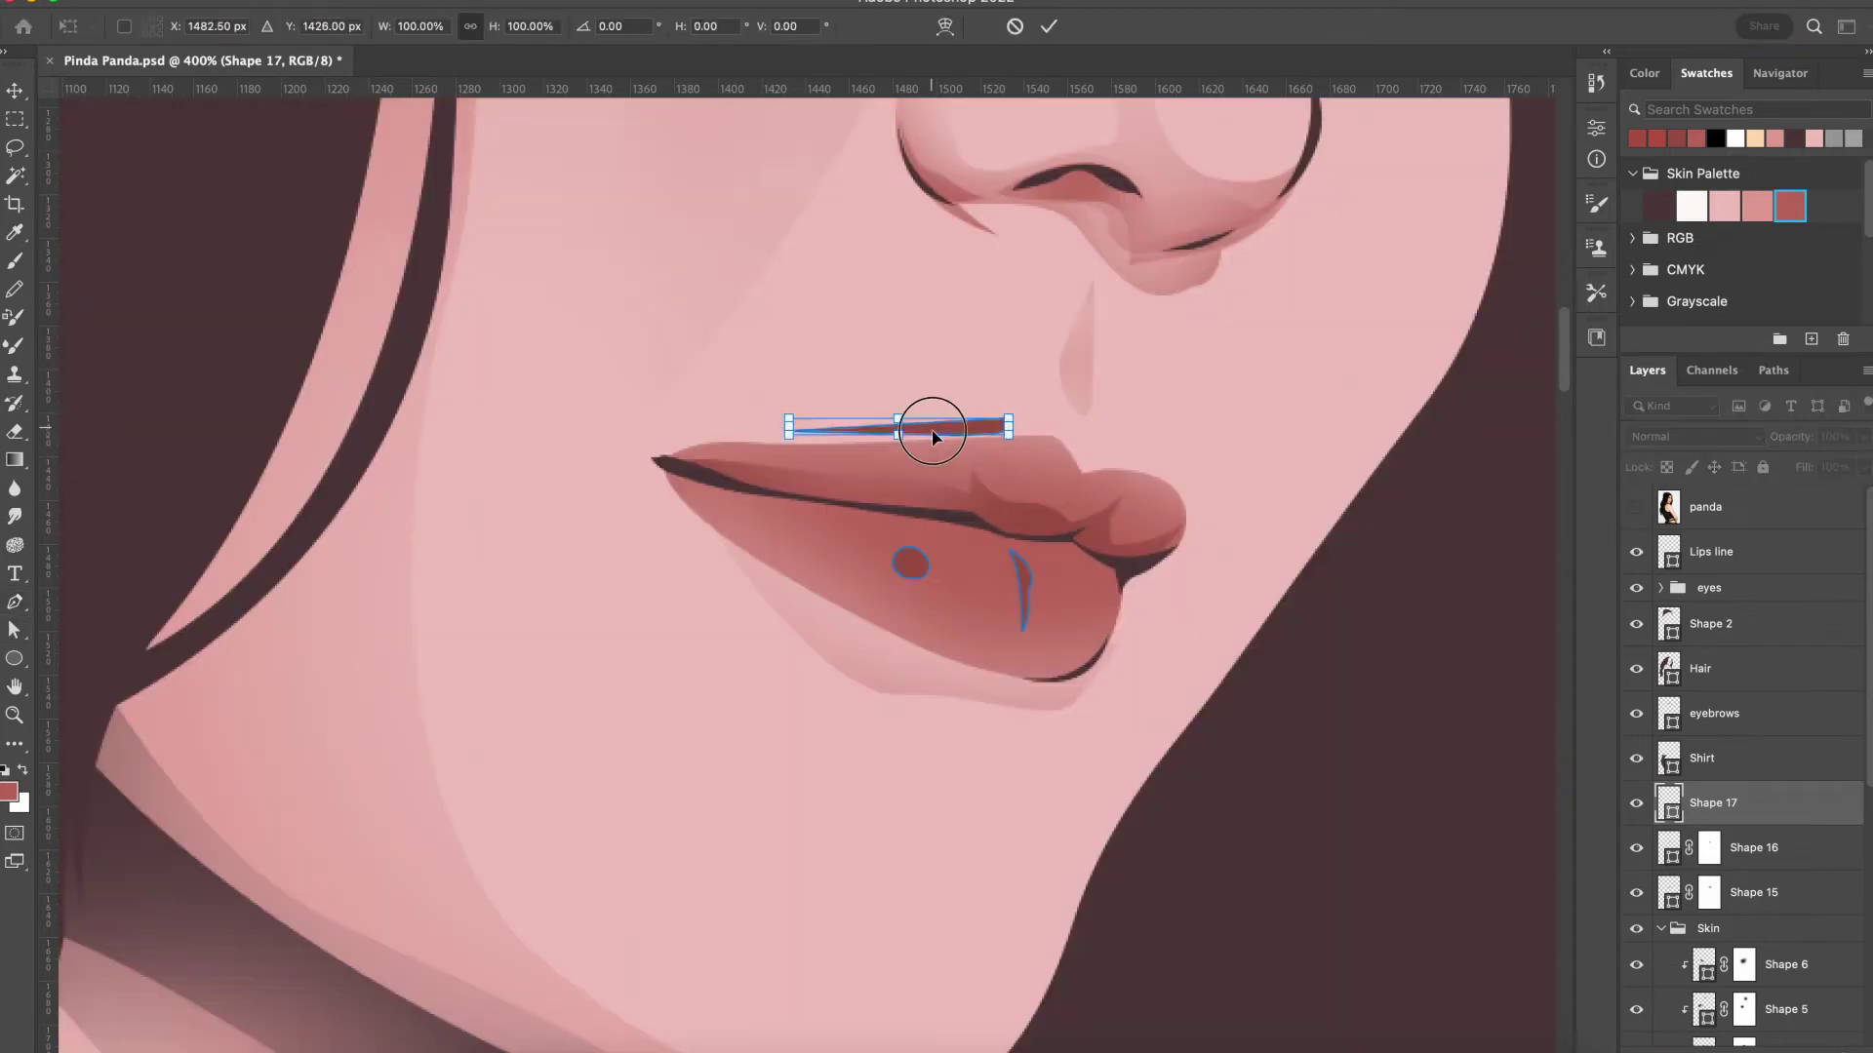
pyautogui.moveTo(1029, 440); pyautogui.dragTo(995, 438)
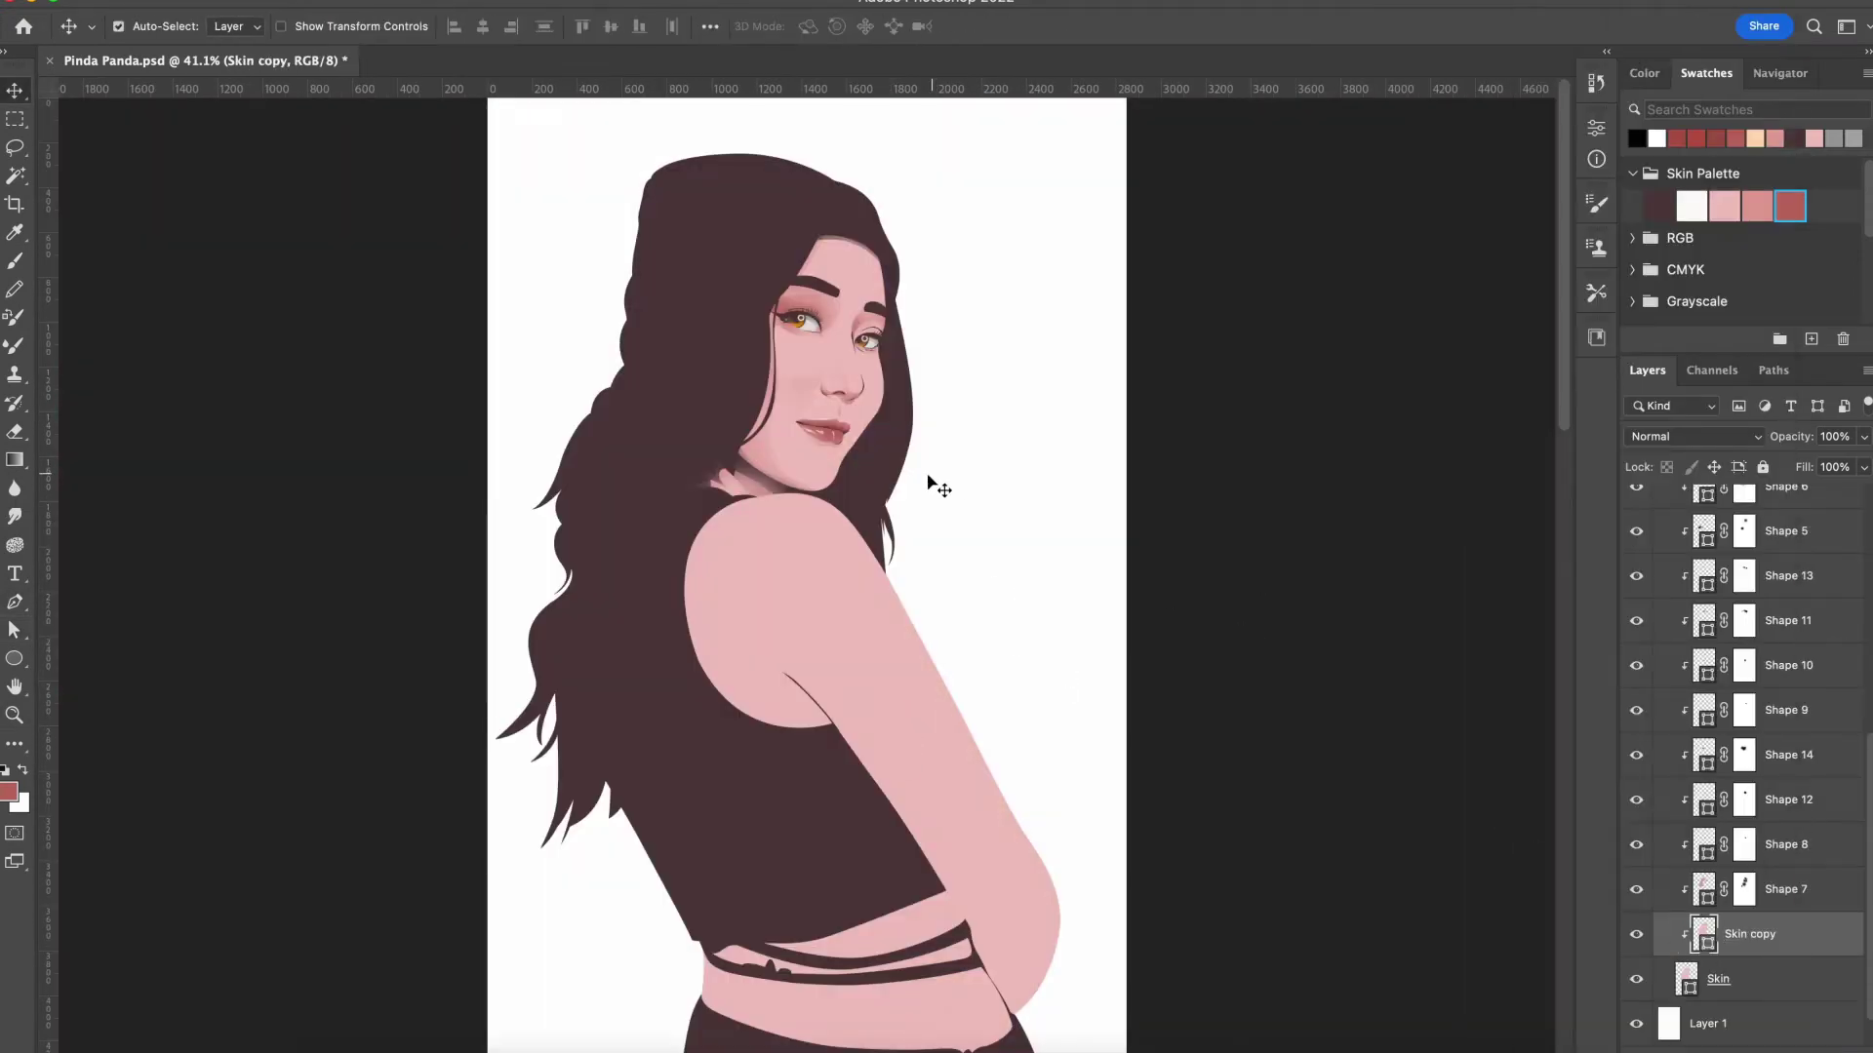
pyautogui.press('p')
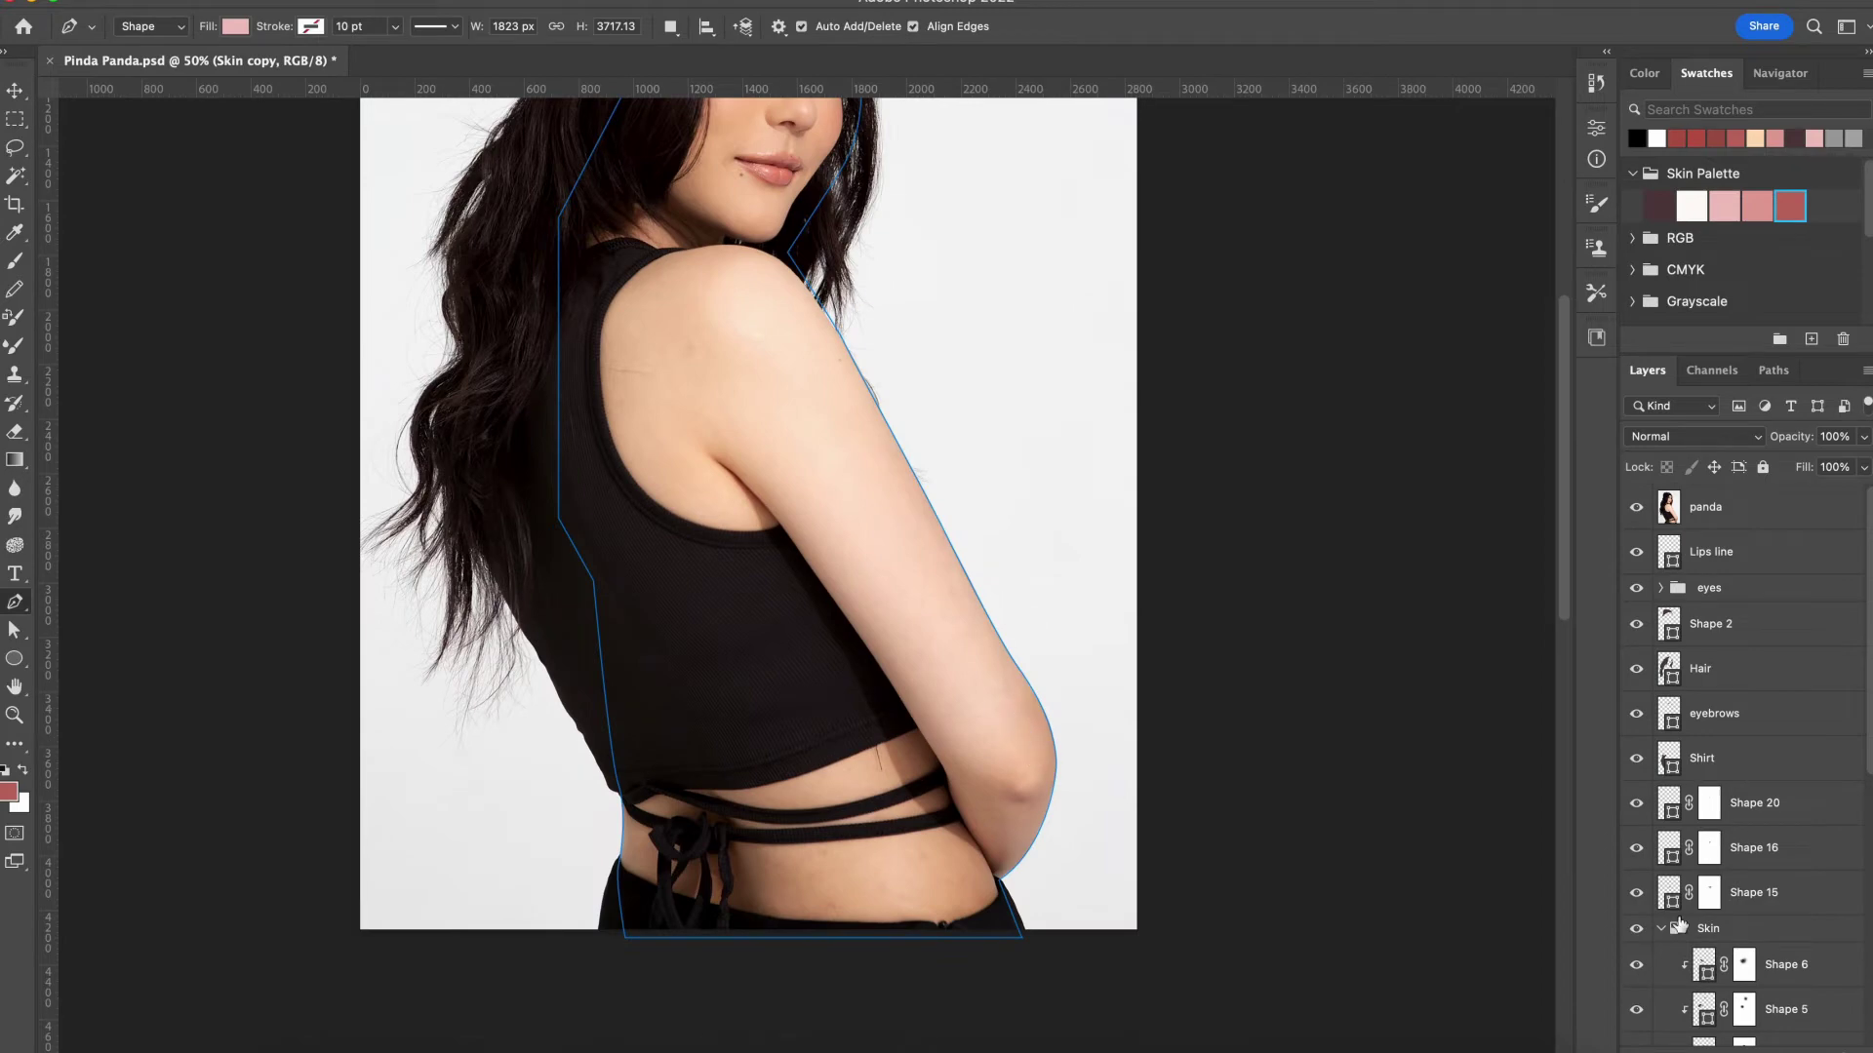
pyautogui.scroll(-5, 1790, 948)
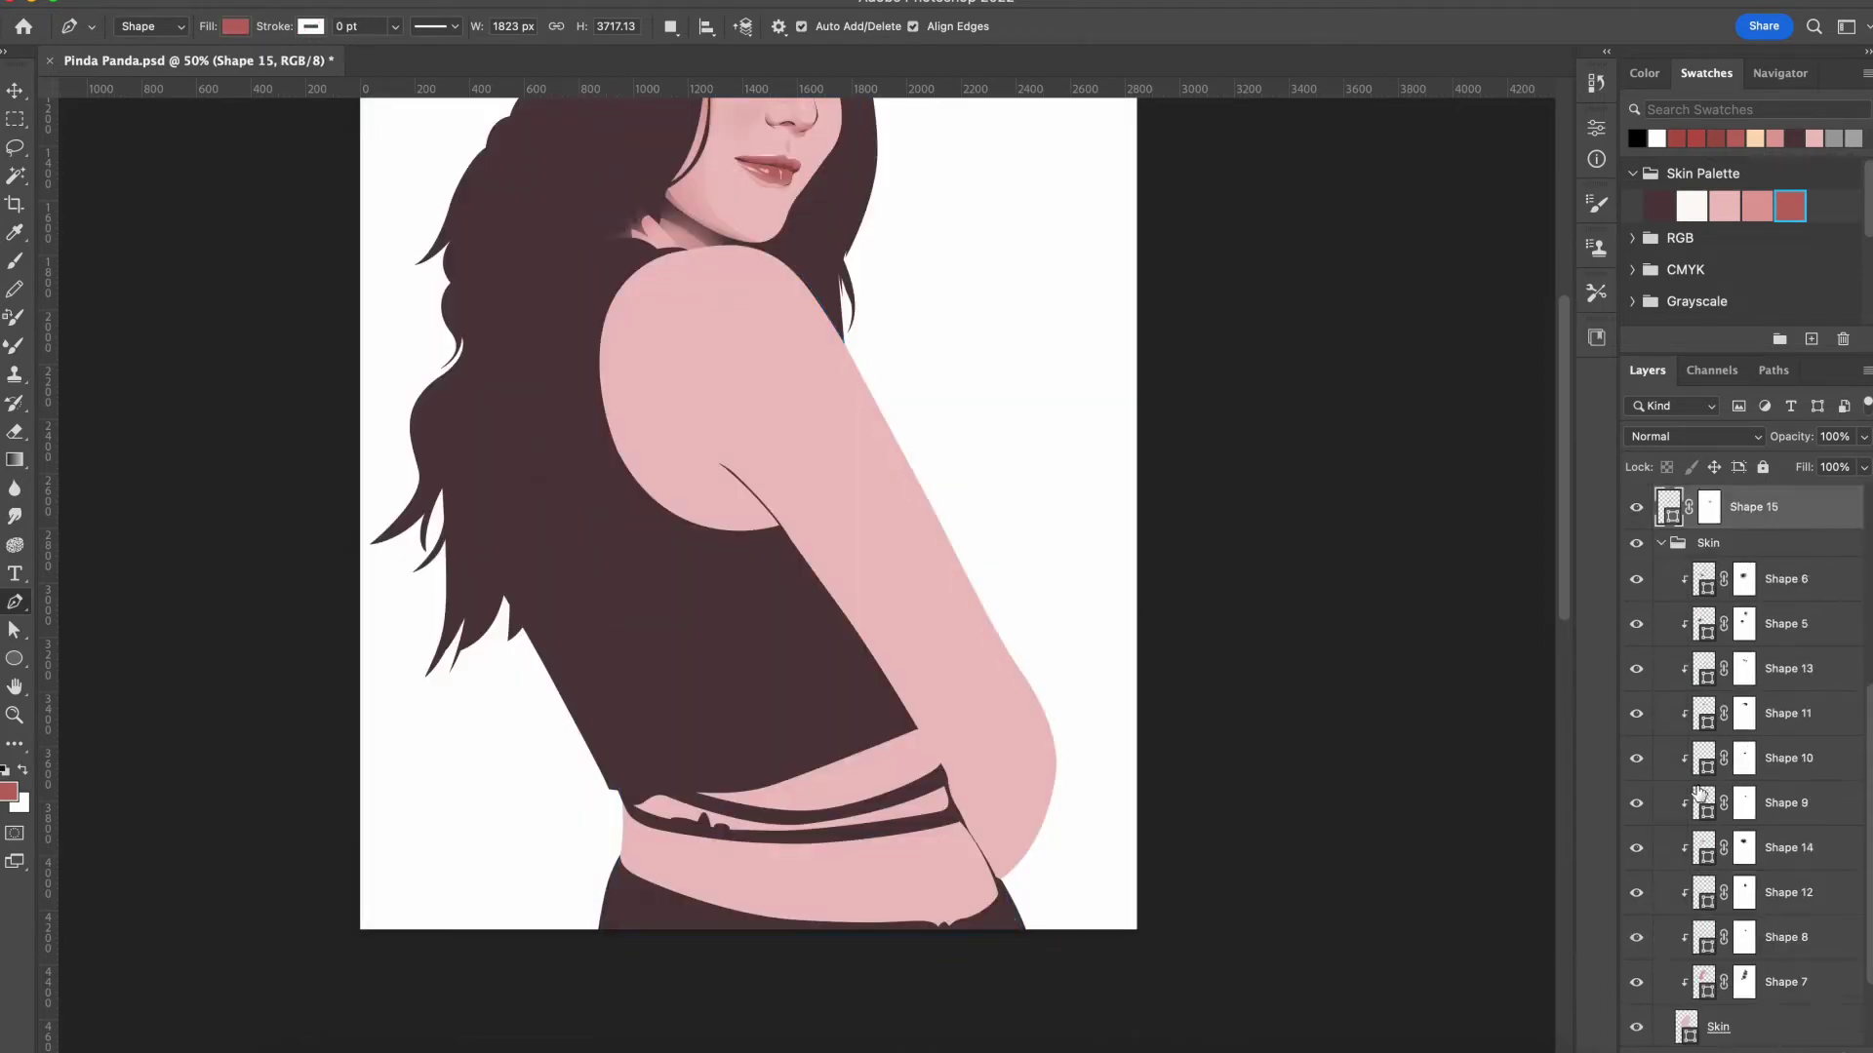
pyautogui.scroll(2, 849, 392)
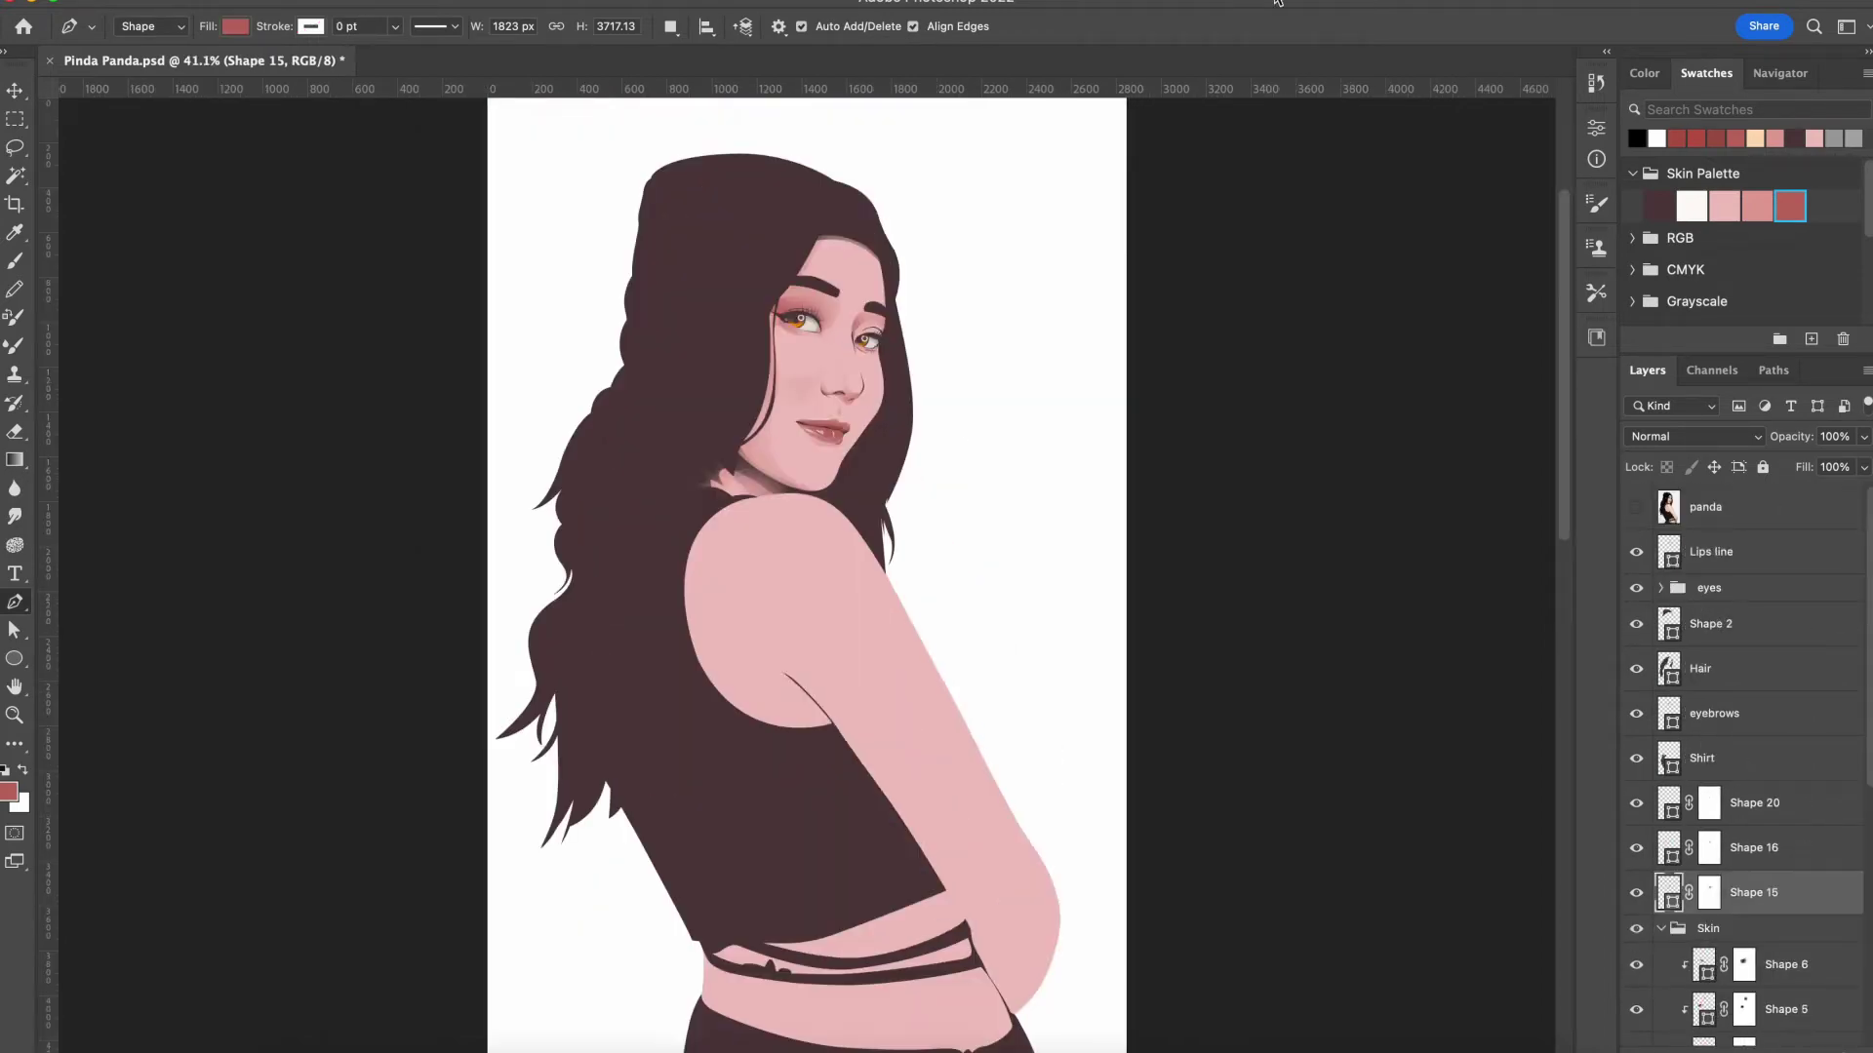
pyautogui.click(1637, 508)
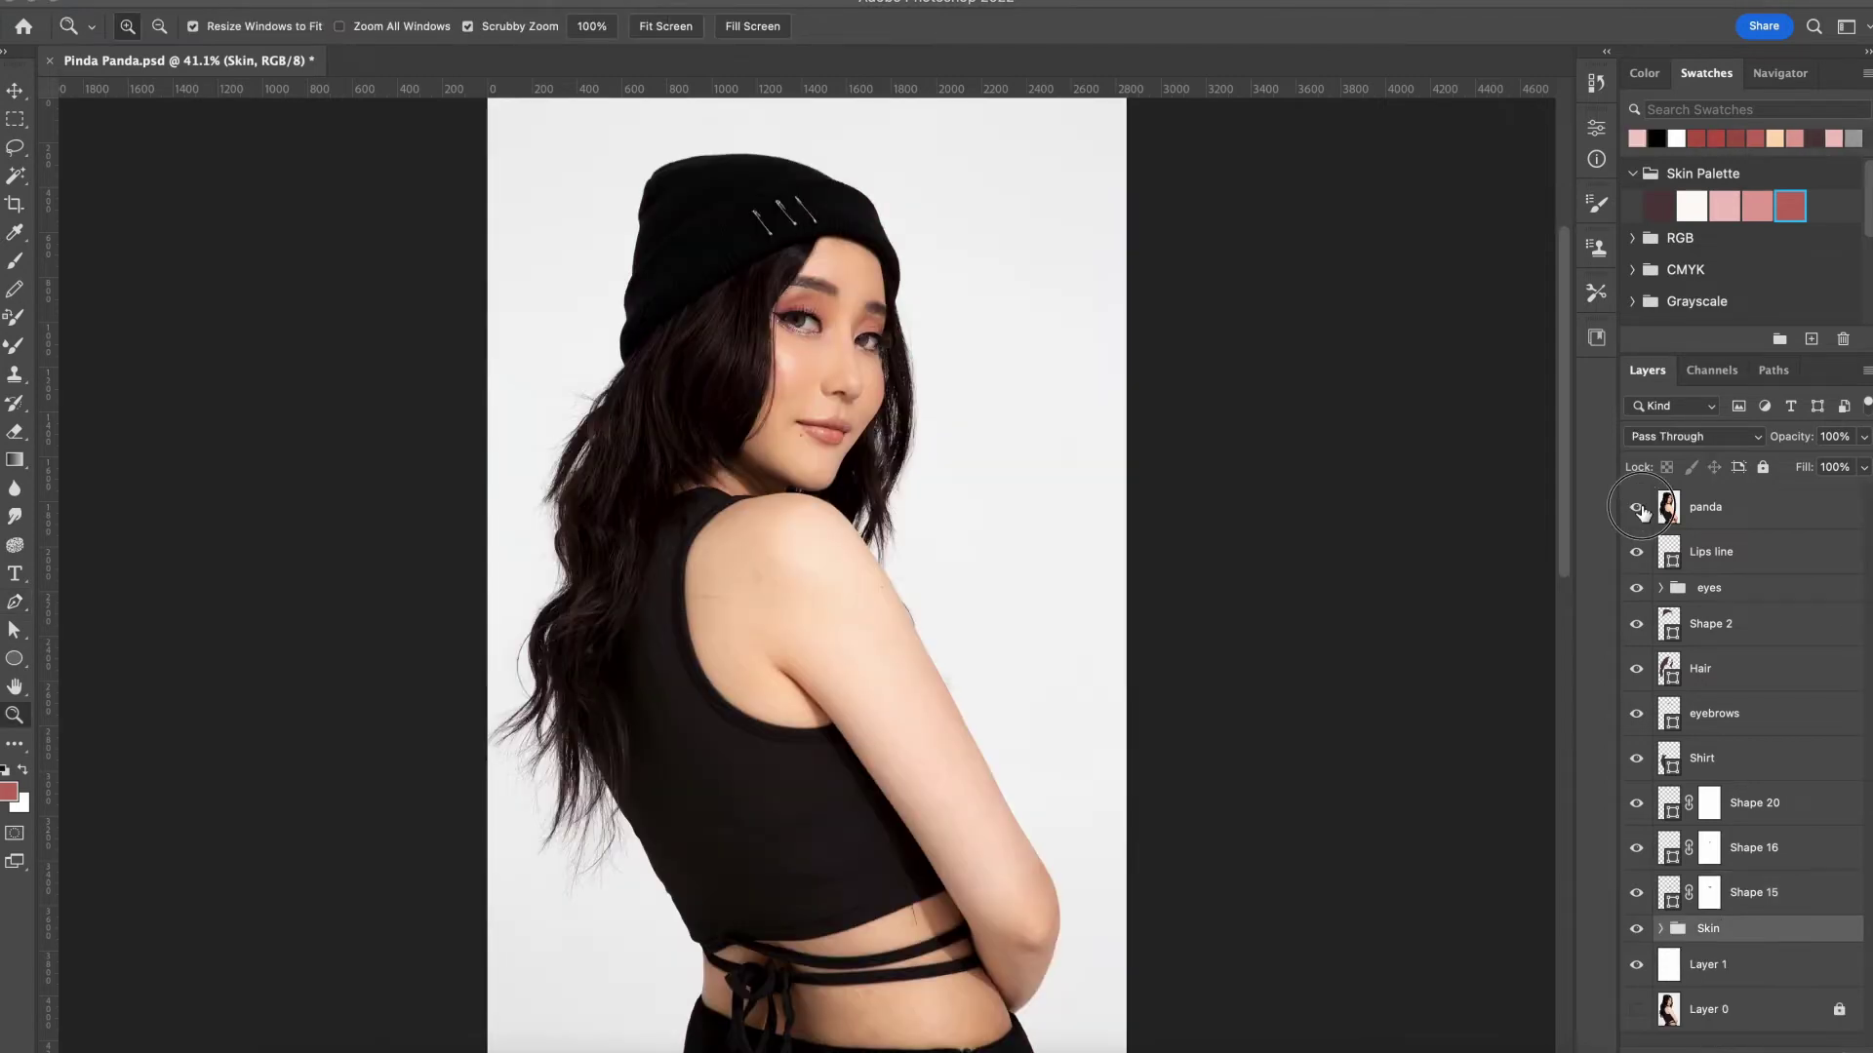
# Pen-draw white highlight shapes over the reference, then fit the figure in view and save
pyautogui.click(1638, 508)
pyautogui.click(1638, 508)
pyautogui.press('p')
pyautogui.scroll(2, 986, 655)
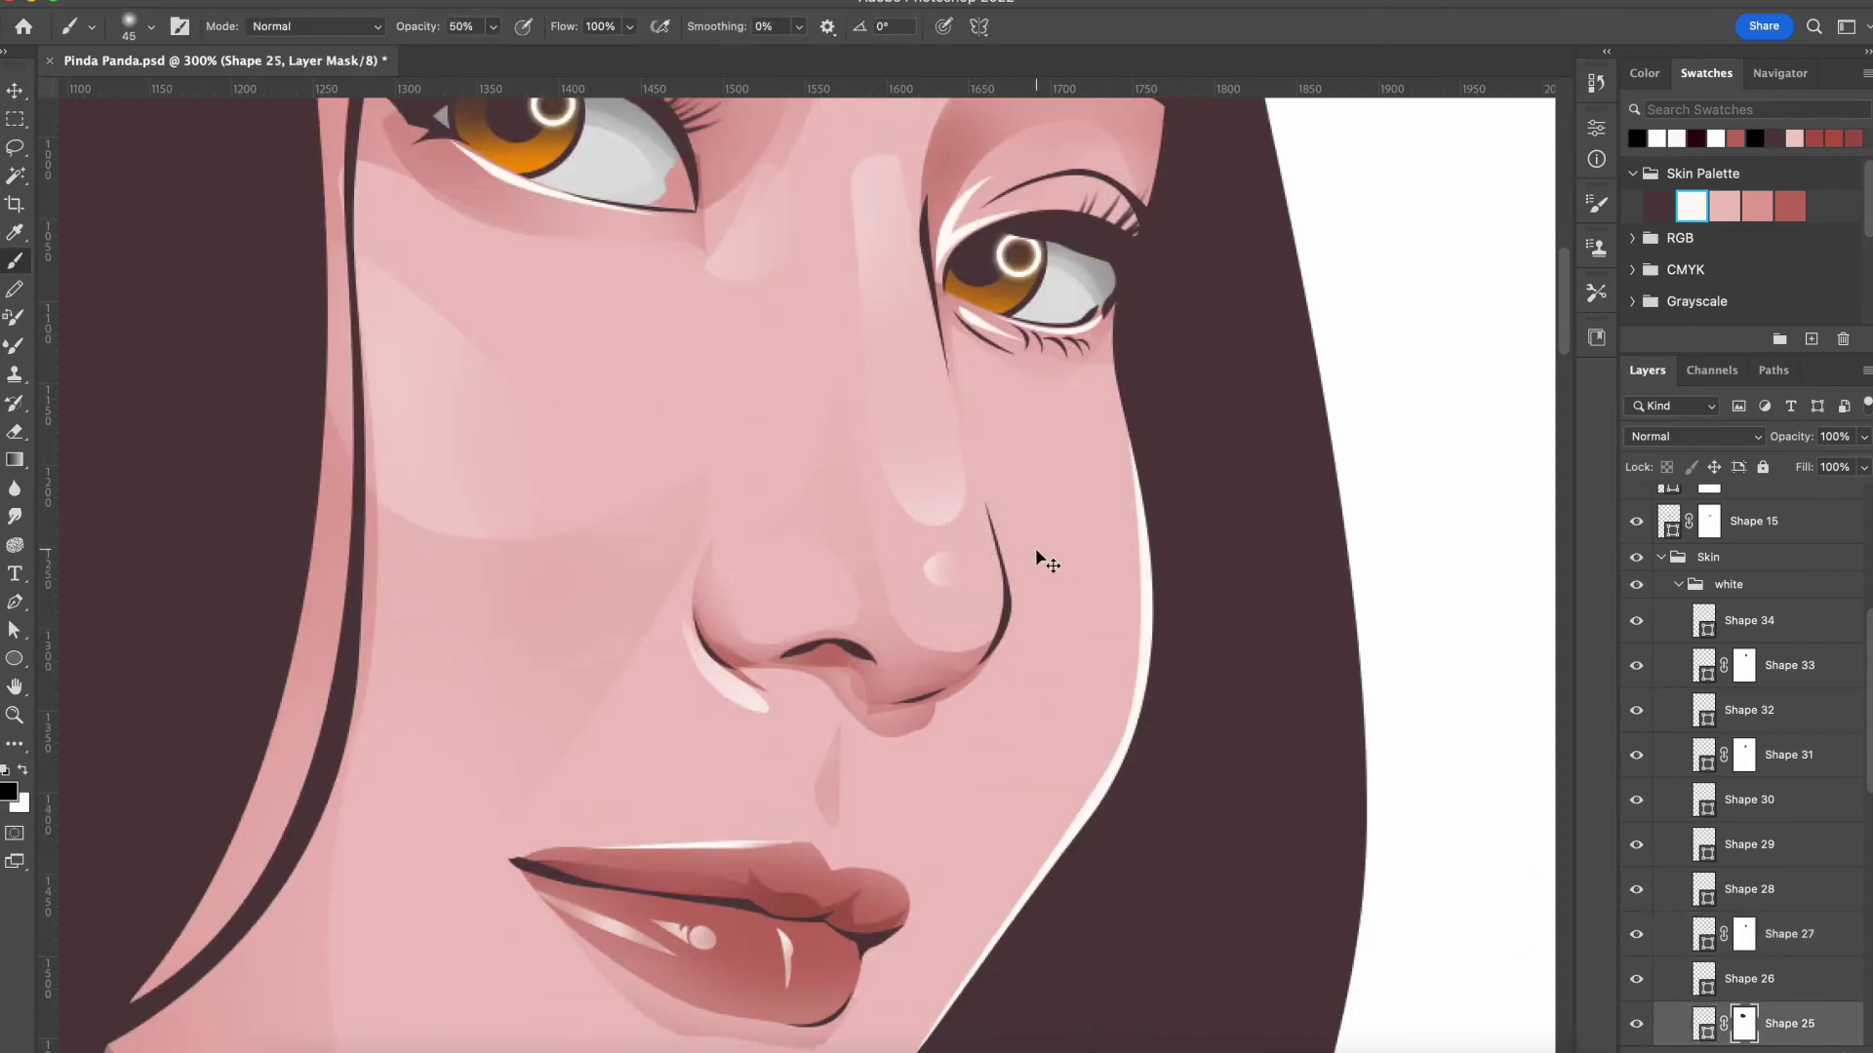
pyautogui.hotkey('ctrl', '0')
pyautogui.hotkey('ctrl', 's')
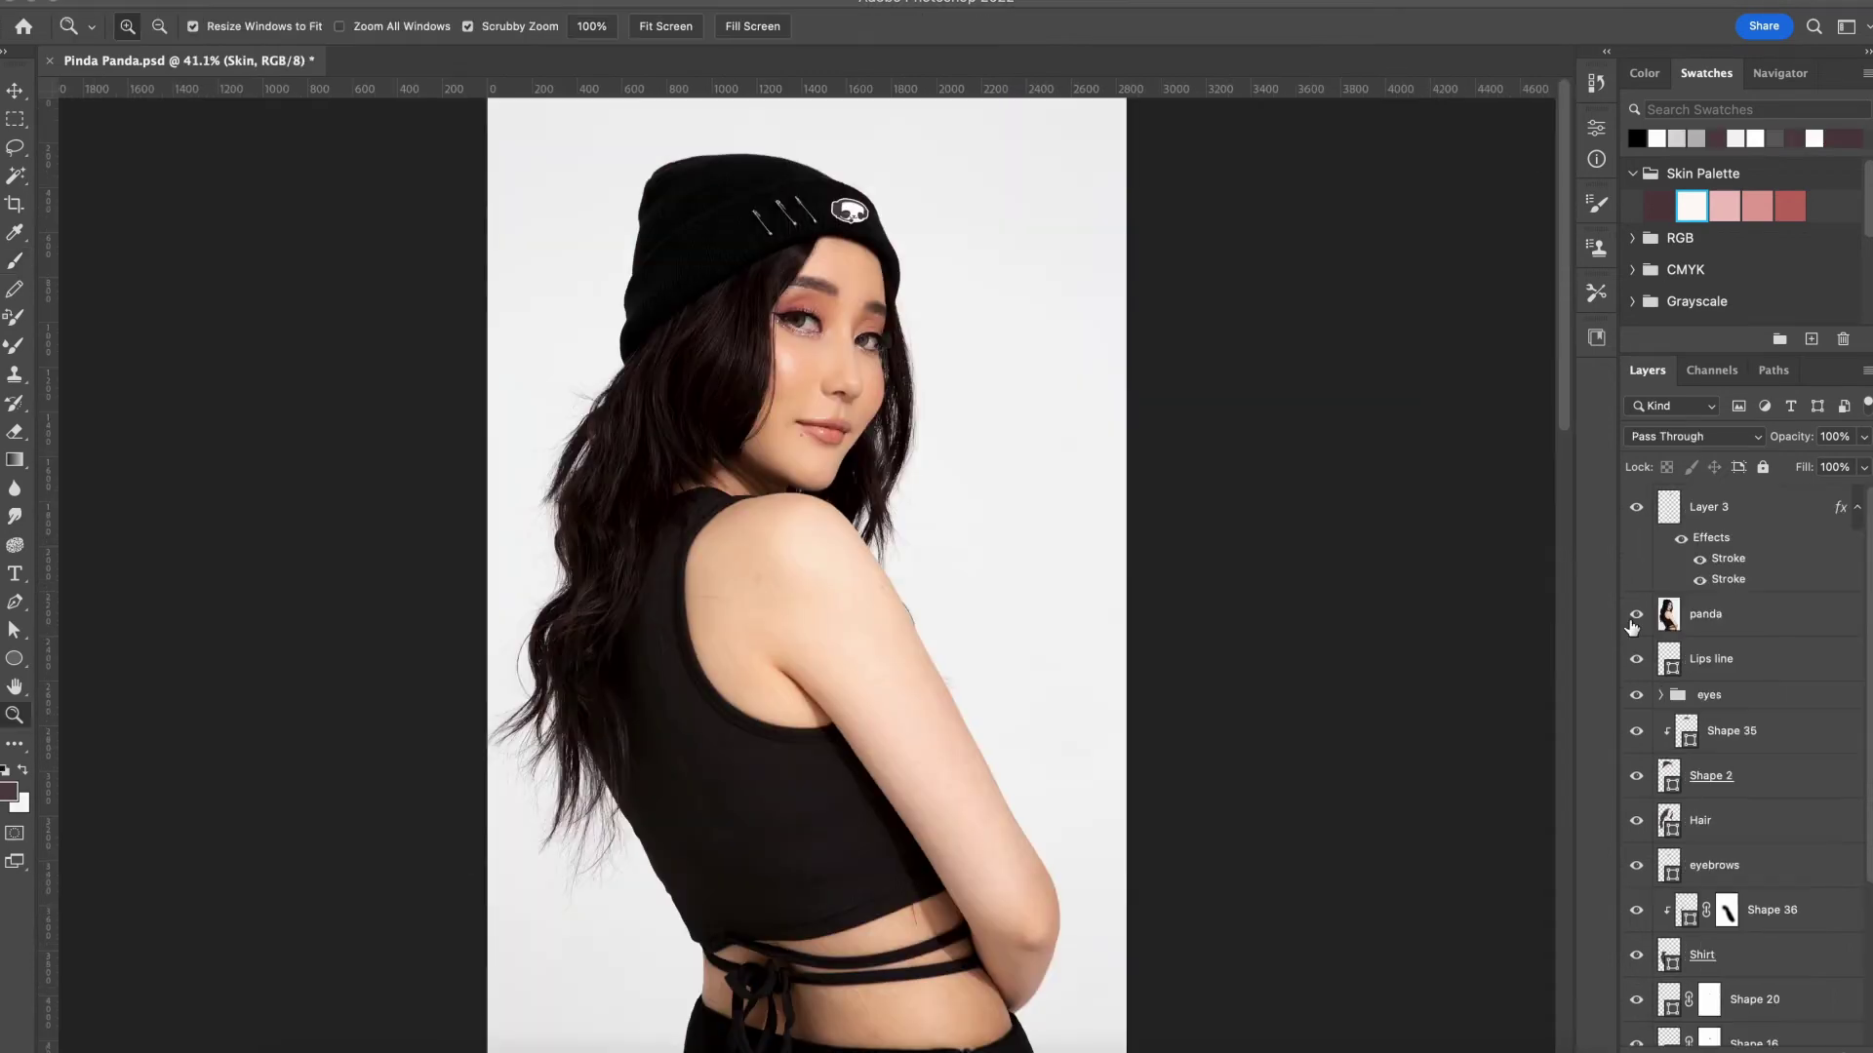
# Check against the reference photo and trace the first hair strand beside the face
pyautogui.click(1635, 616)
pyautogui.click(1636, 616)
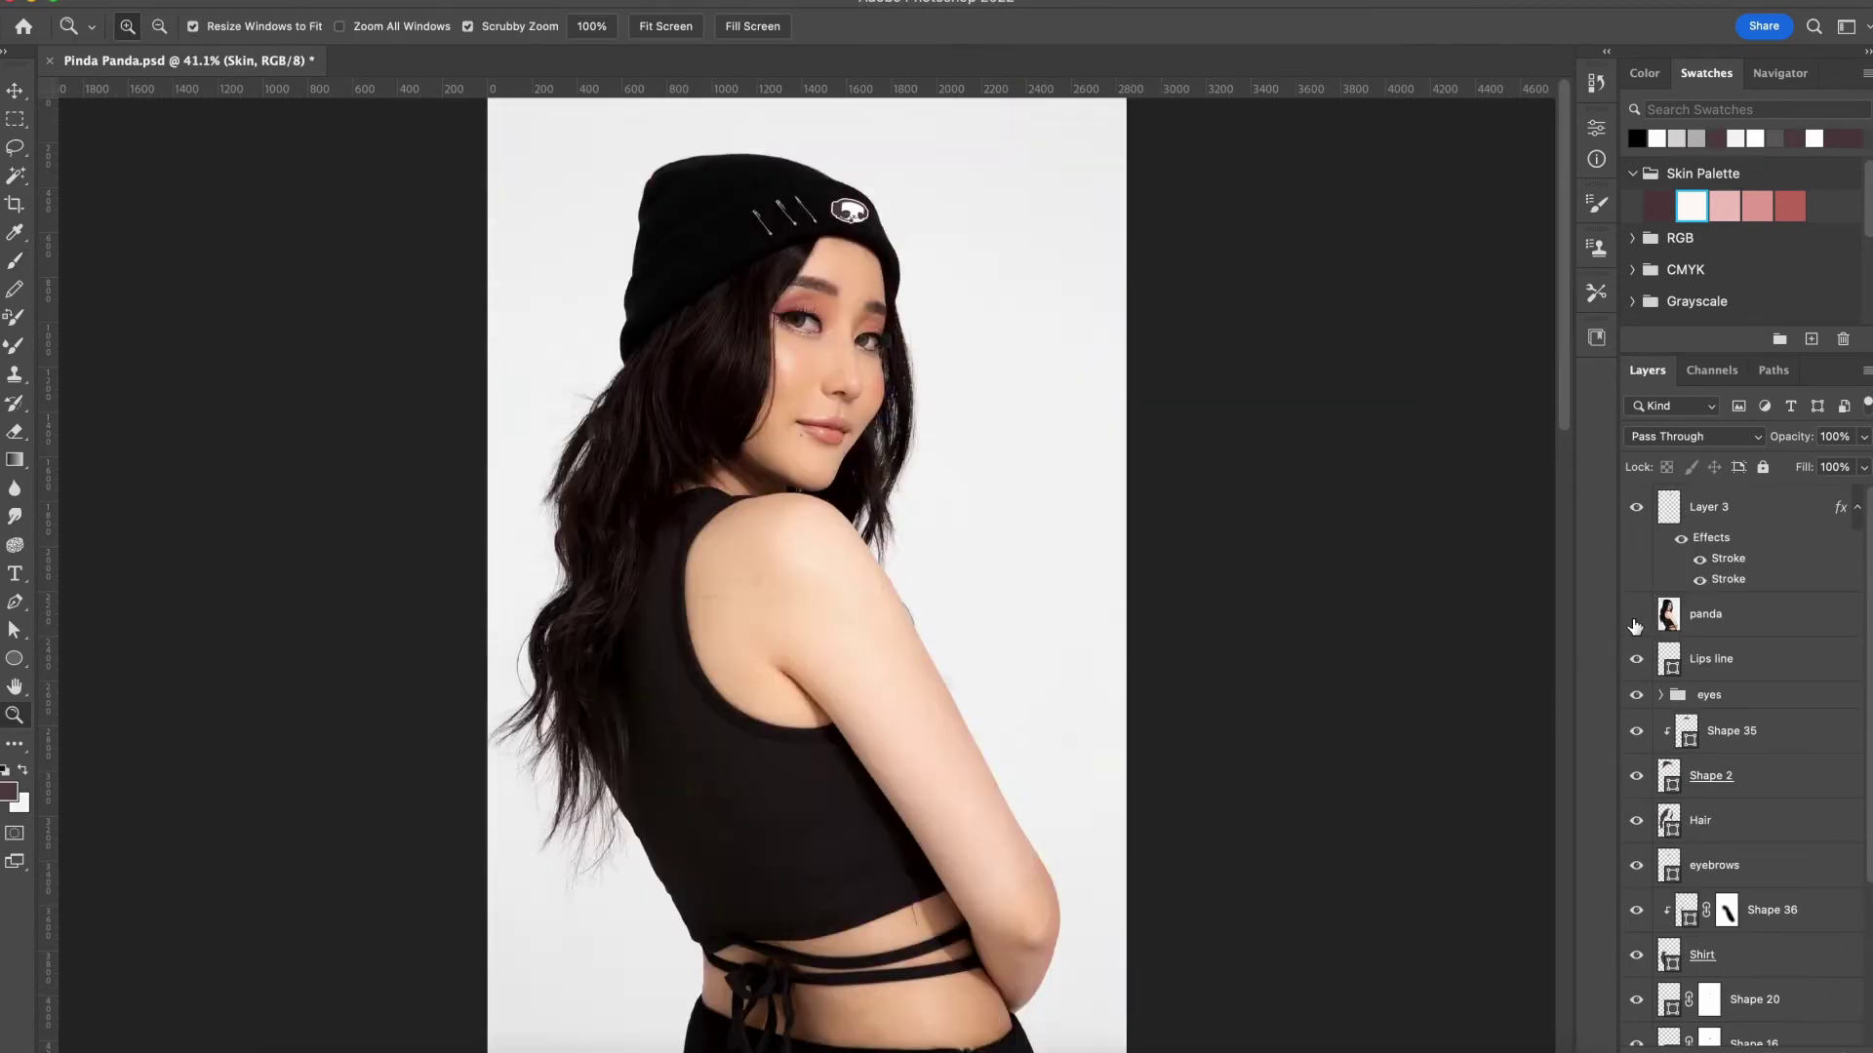
pyautogui.click(1636, 616)
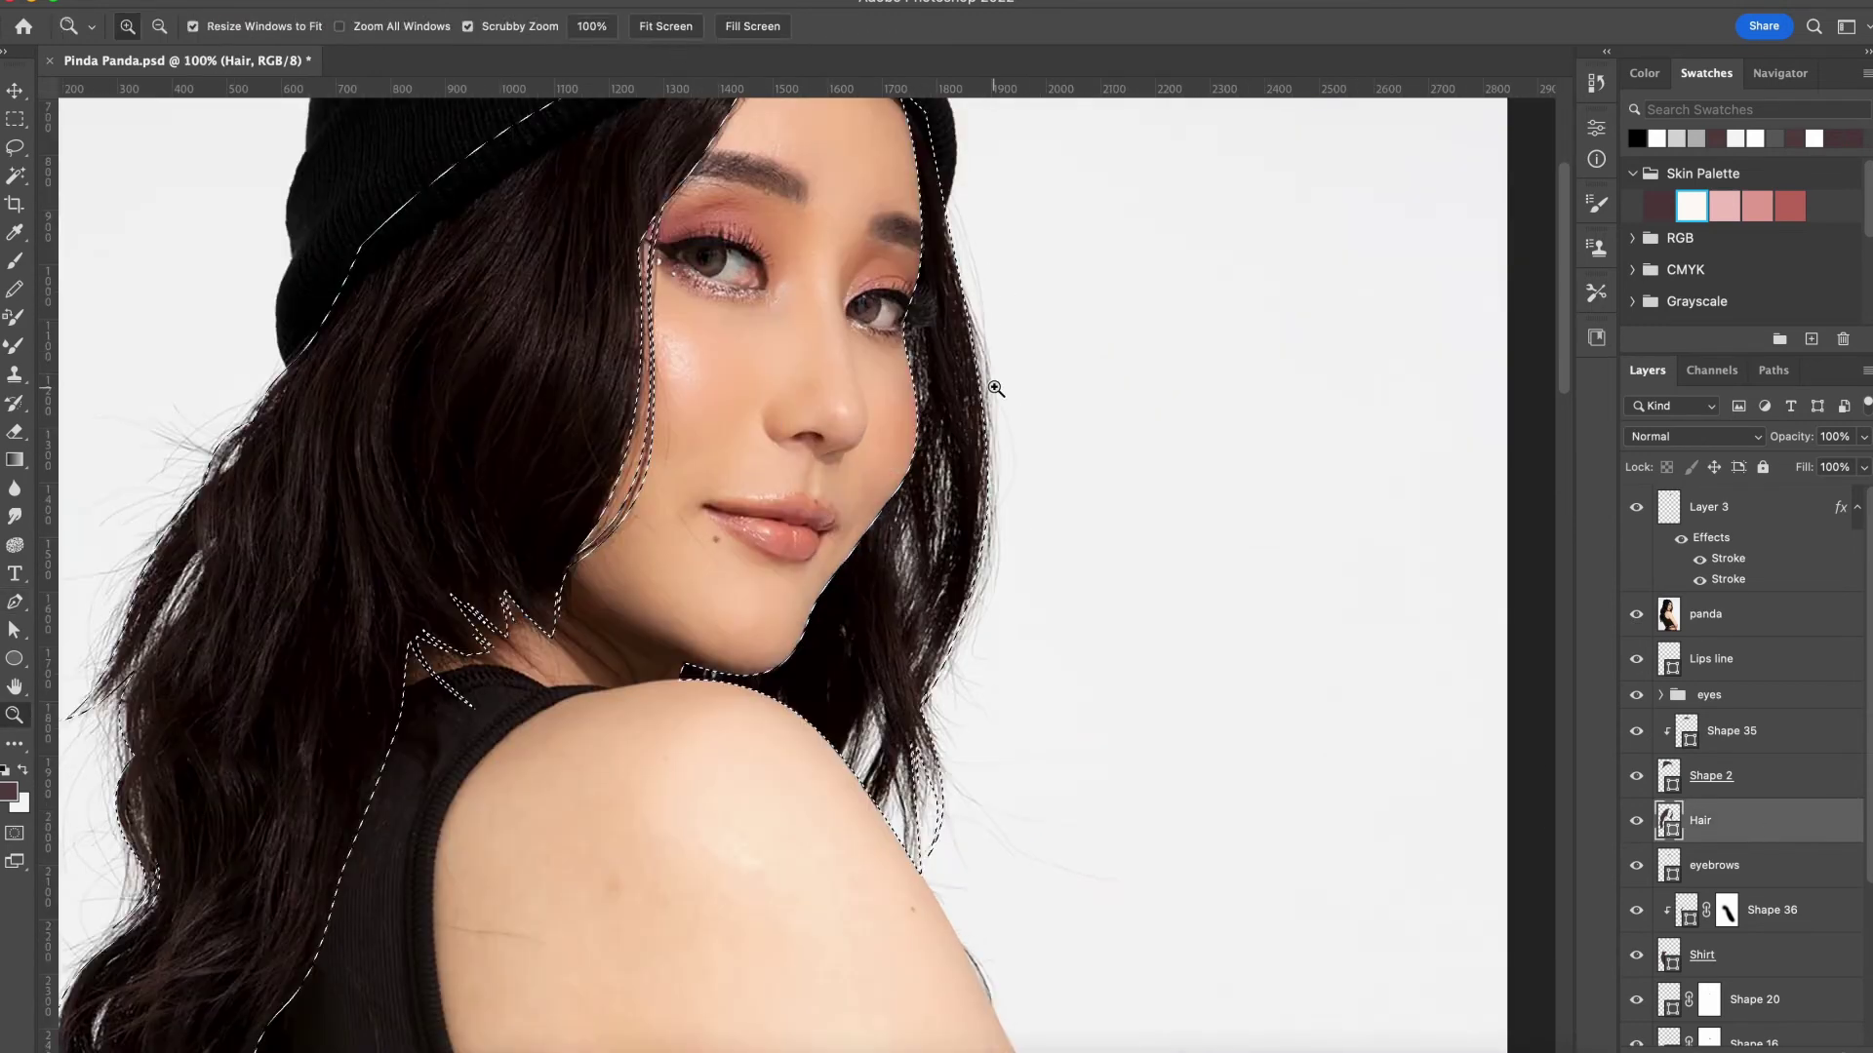
pyautogui.click(980, 439)
pyautogui.click(1003, 535)
pyautogui.click(979, 629)
pyautogui.click(961, 690)
pyautogui.press('a')
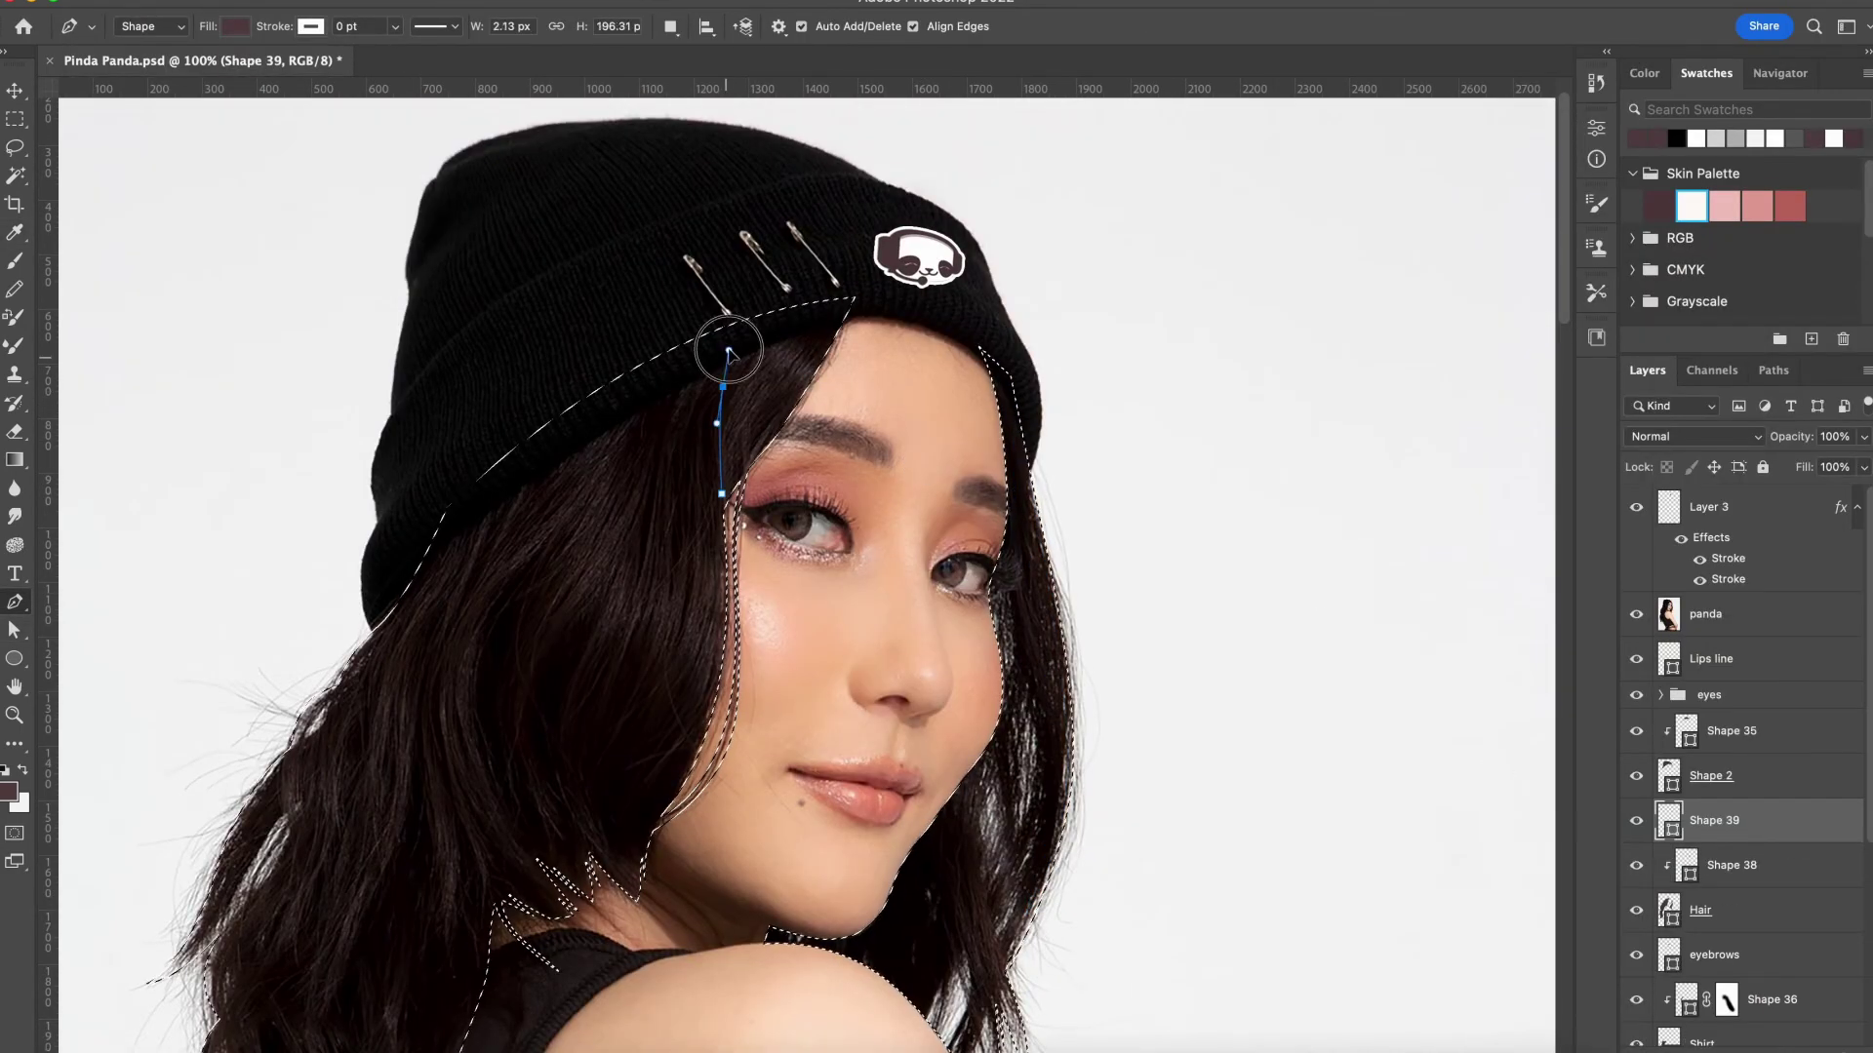
# Continue and curve the strand outline down the hair
pyautogui.click(719, 530)
pyautogui.click(722, 615)
pyautogui.moveTo(722, 614); pyautogui.dragTo(807, 530)
pyautogui.click(769, 641)
pyautogui.click(716, 726)
pyautogui.click(736, 605)
# Trace more strands left of the cheek, curving back up toward the beanie
pyautogui.click(677, 635)
pyautogui.click(738, 536)
pyautogui.click(694, 506)
pyautogui.click(691, 776)
pyautogui.moveTo(640, 737); pyautogui.dragTo(540, 640)
pyautogui.click(590, 564)
pyautogui.click(650, 434)
pyautogui.moveTo(688, 400); pyautogui.dragTo(720, 331)
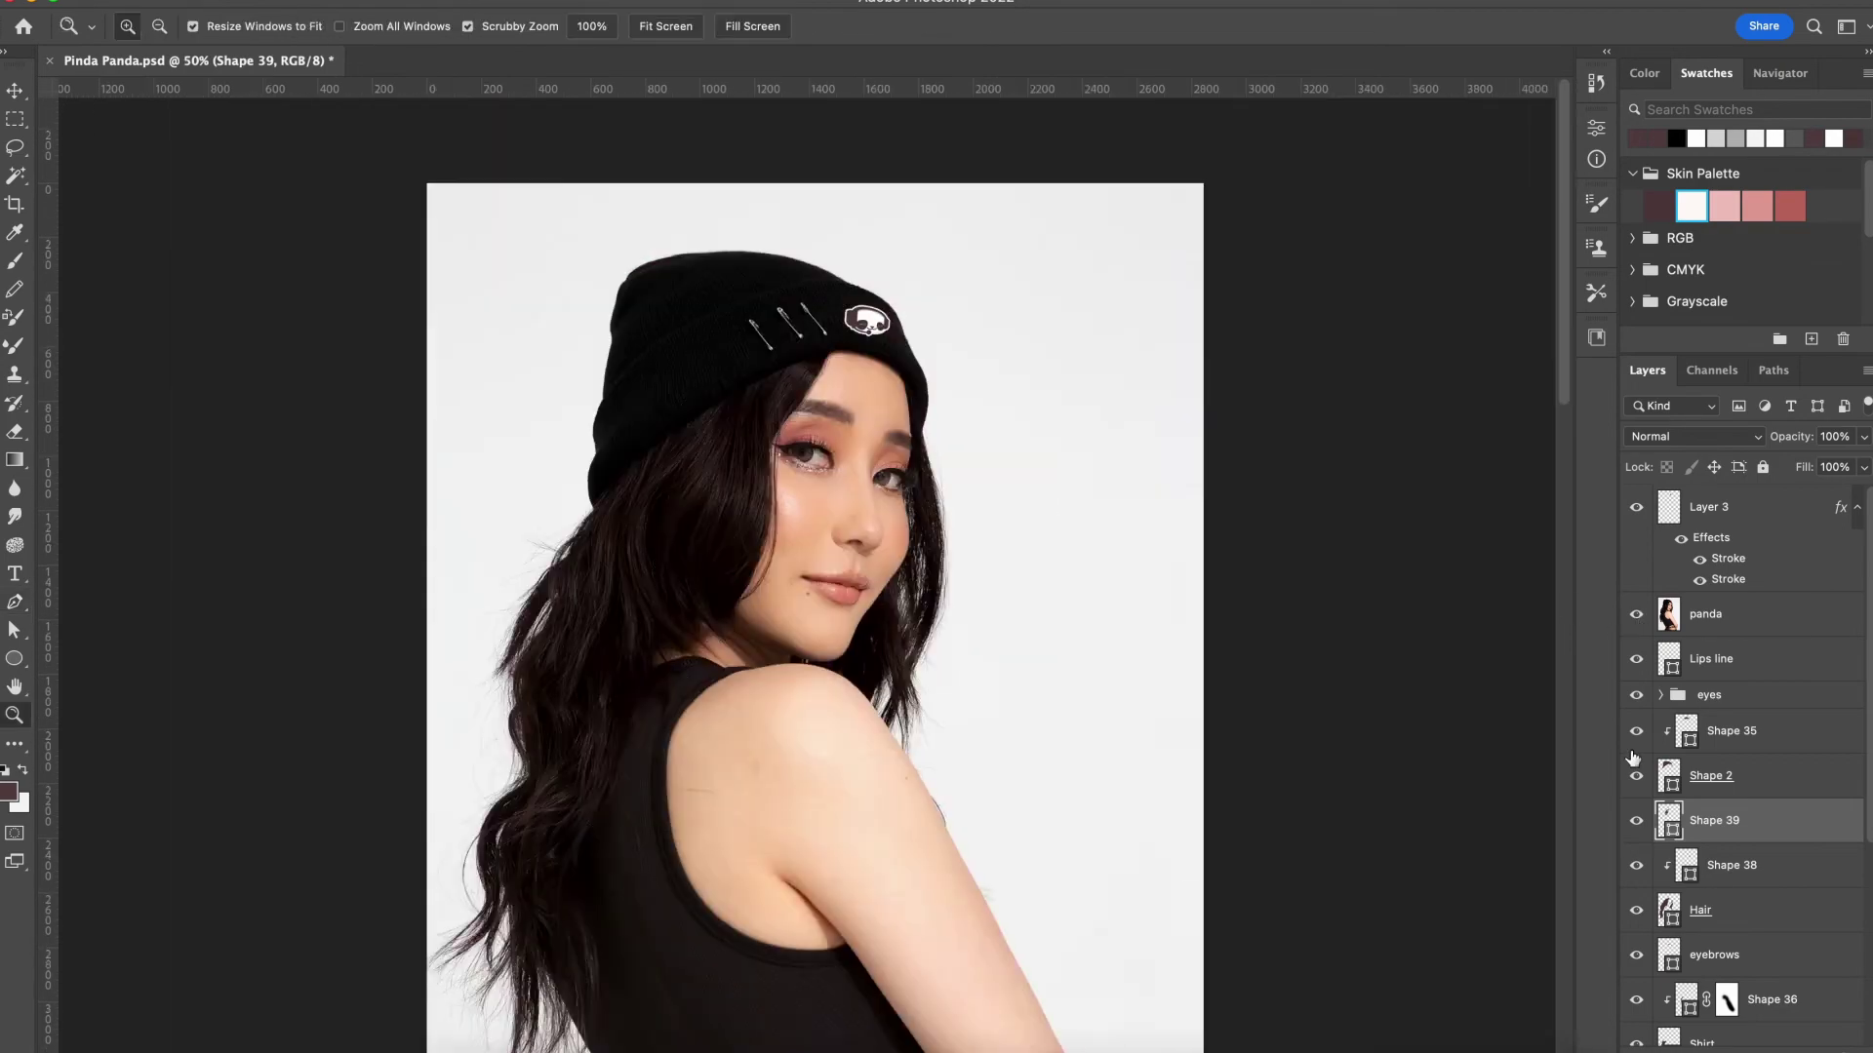
# Start a new hair strand shape and curve its outline
pyautogui.click(865, 280)
pyautogui.click(766, 411)
pyautogui.click(738, 449)
pyautogui.click(711, 589)
pyautogui.moveTo(804, 744); pyautogui.dragTo(729, 666)
# Trace further strands down and to the left, curving back up under the beanie
pyautogui.click(668, 536)
pyautogui.click(649, 686)
pyautogui.click(689, 706)
pyautogui.click(670, 880)
pyautogui.click(566, 903)
pyautogui.moveTo(524, 808); pyautogui.dragTo(544, 766)
pyautogui.click(551, 803)
pyautogui.click(563, 712)
pyautogui.click(618, 602)
pyautogui.click(665, 475)
pyautogui.moveTo(768, 385); pyautogui.dragTo(765, 410)
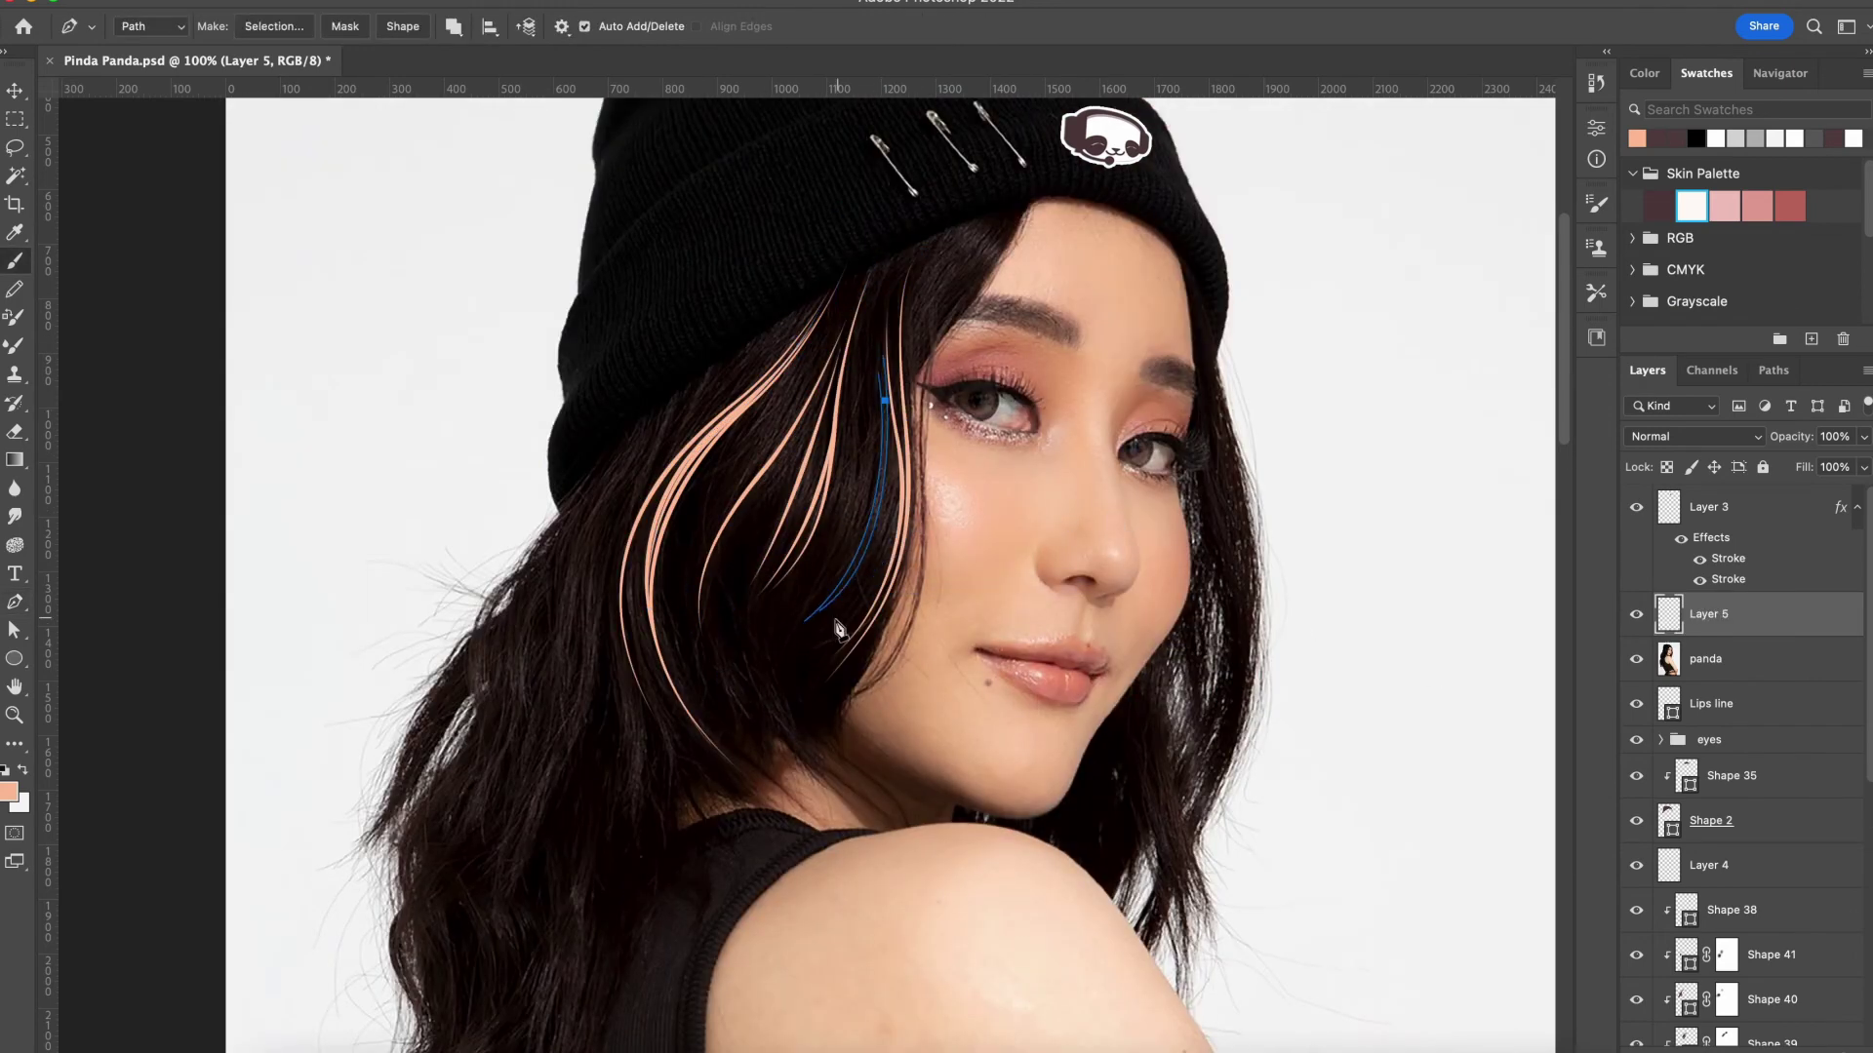
# Stroke the hair strand paths with peach highlights, drawing a new strand path in between
pyautogui.press('Escape')
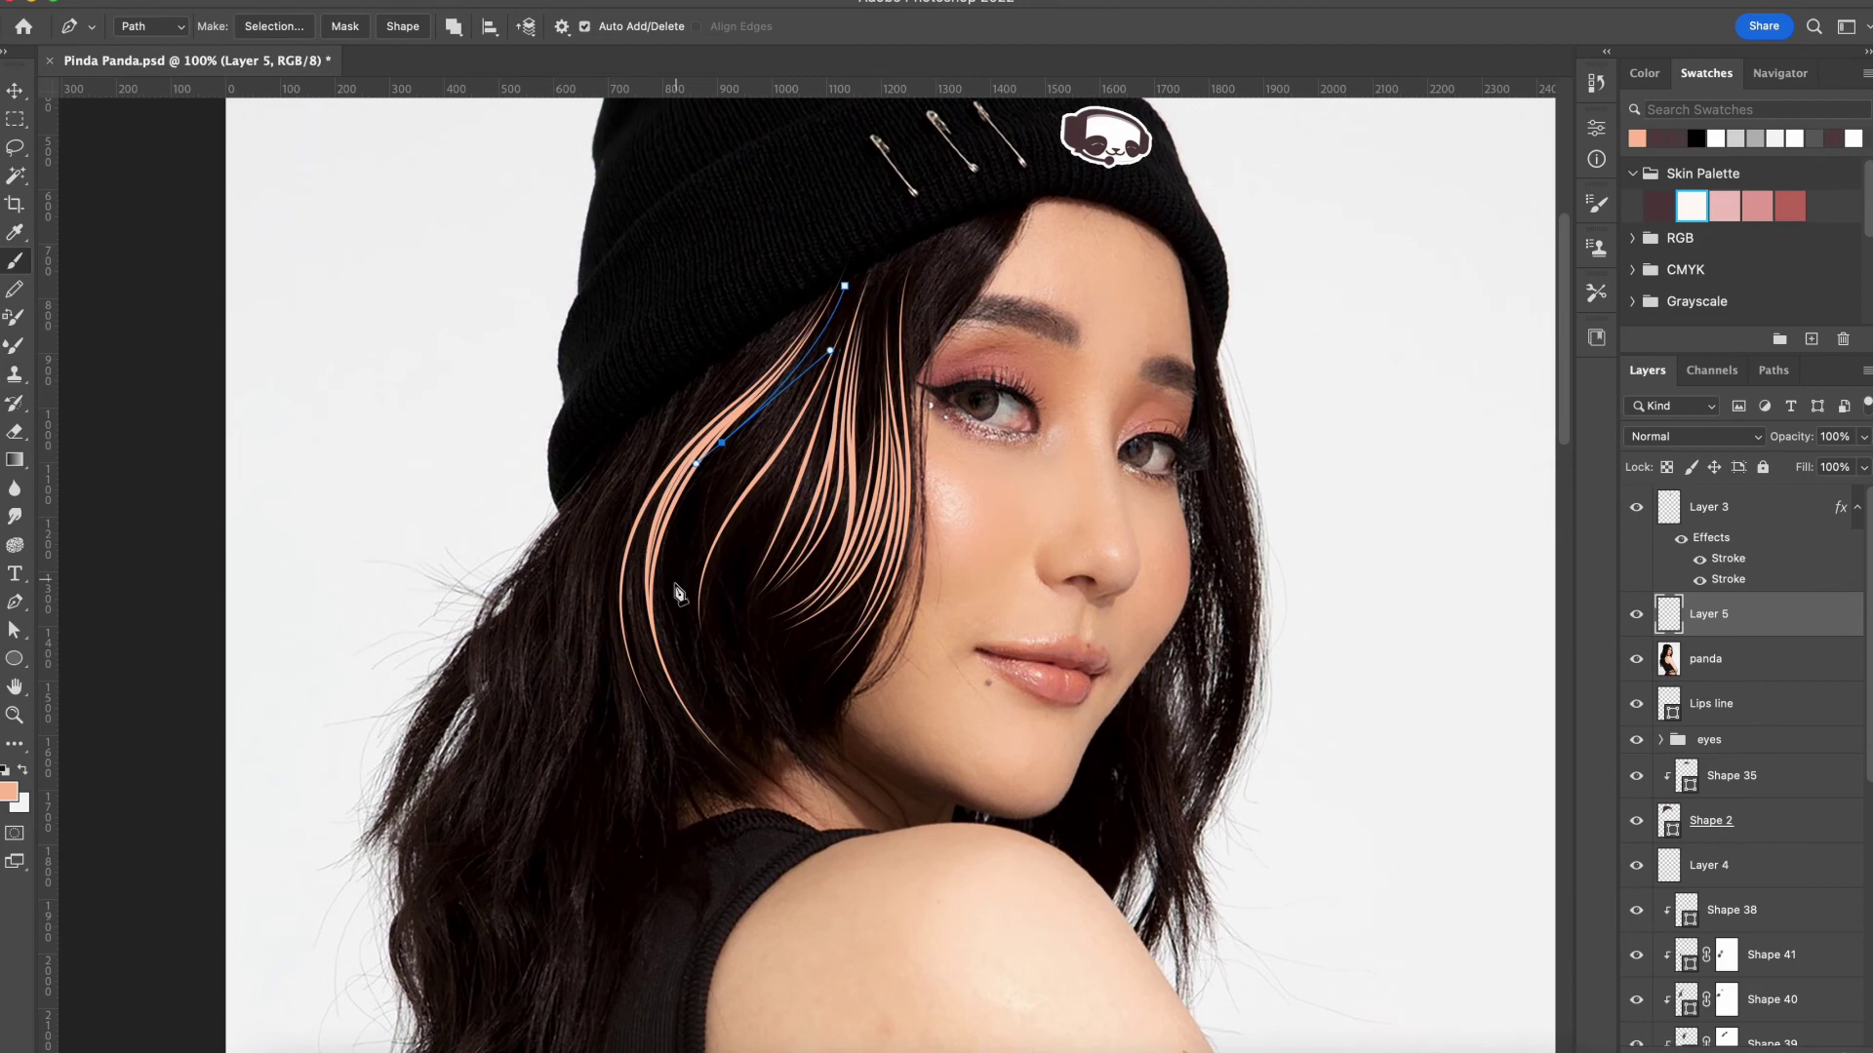
pyautogui.press('Return')
pyautogui.click(729, 536)
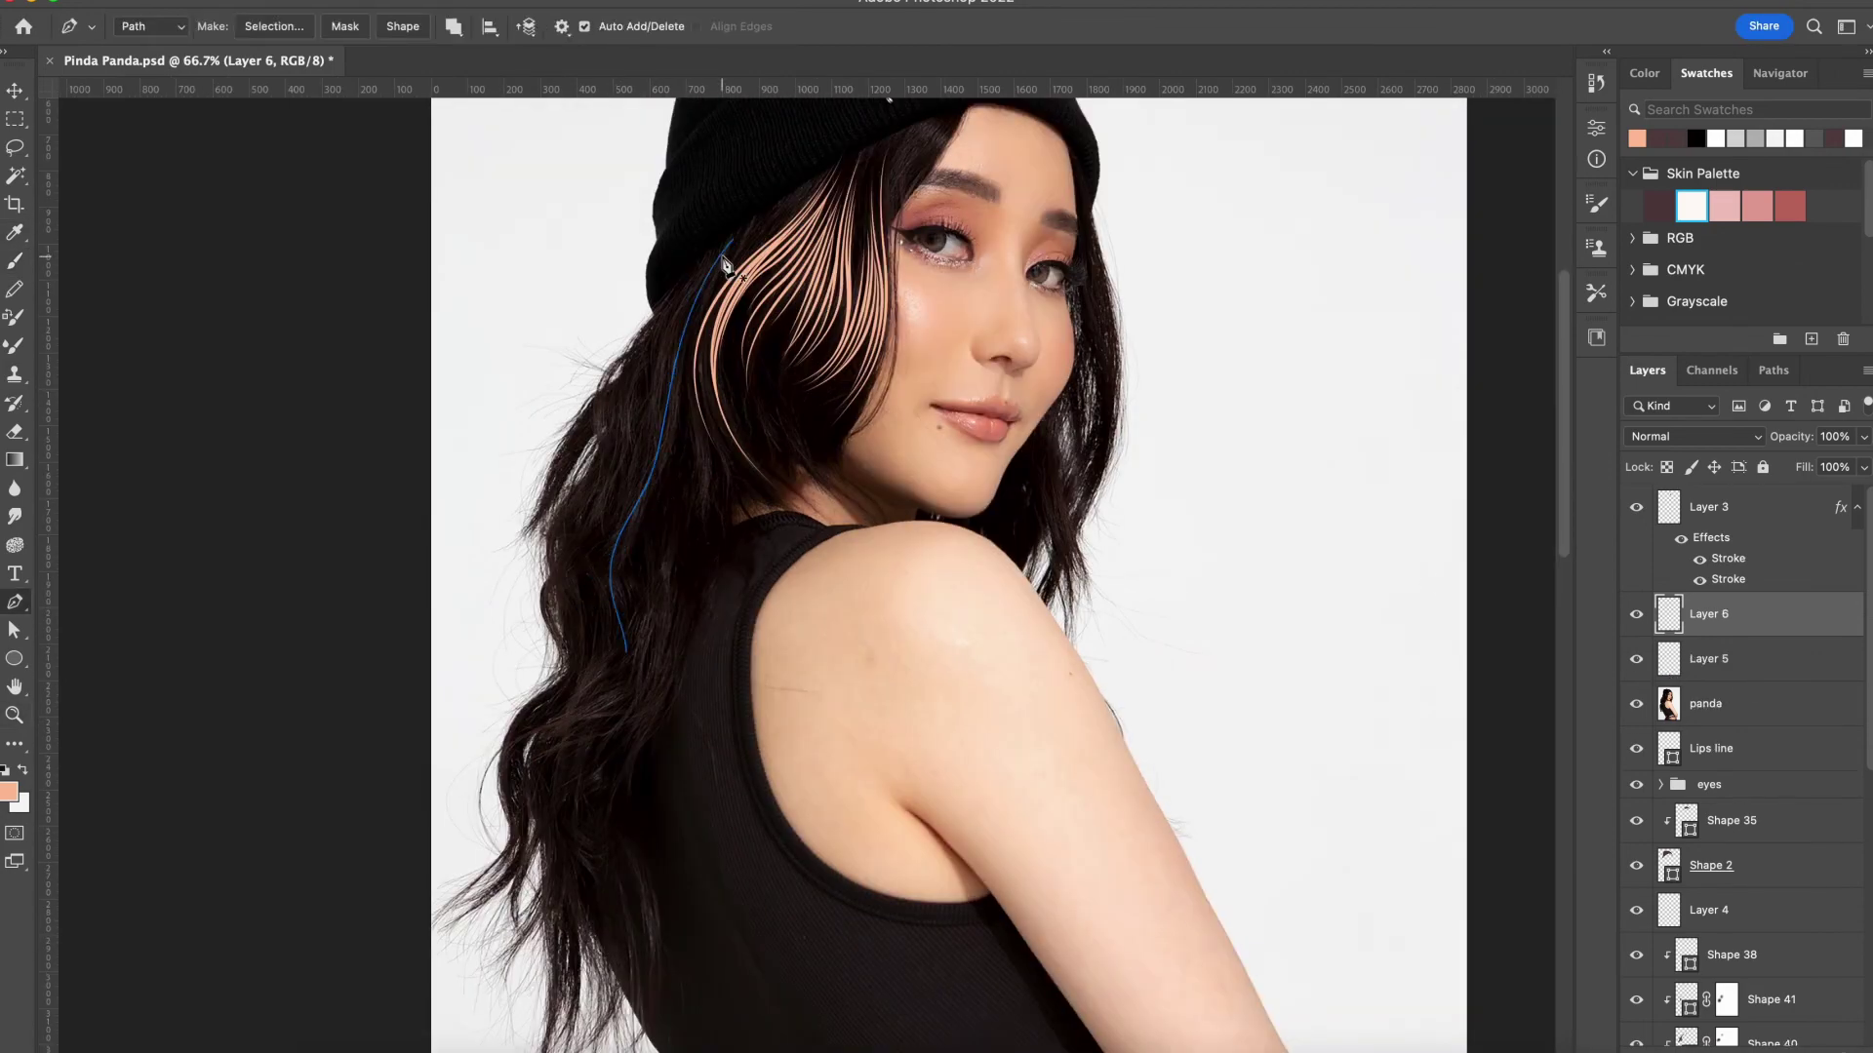
pyautogui.press('Return')
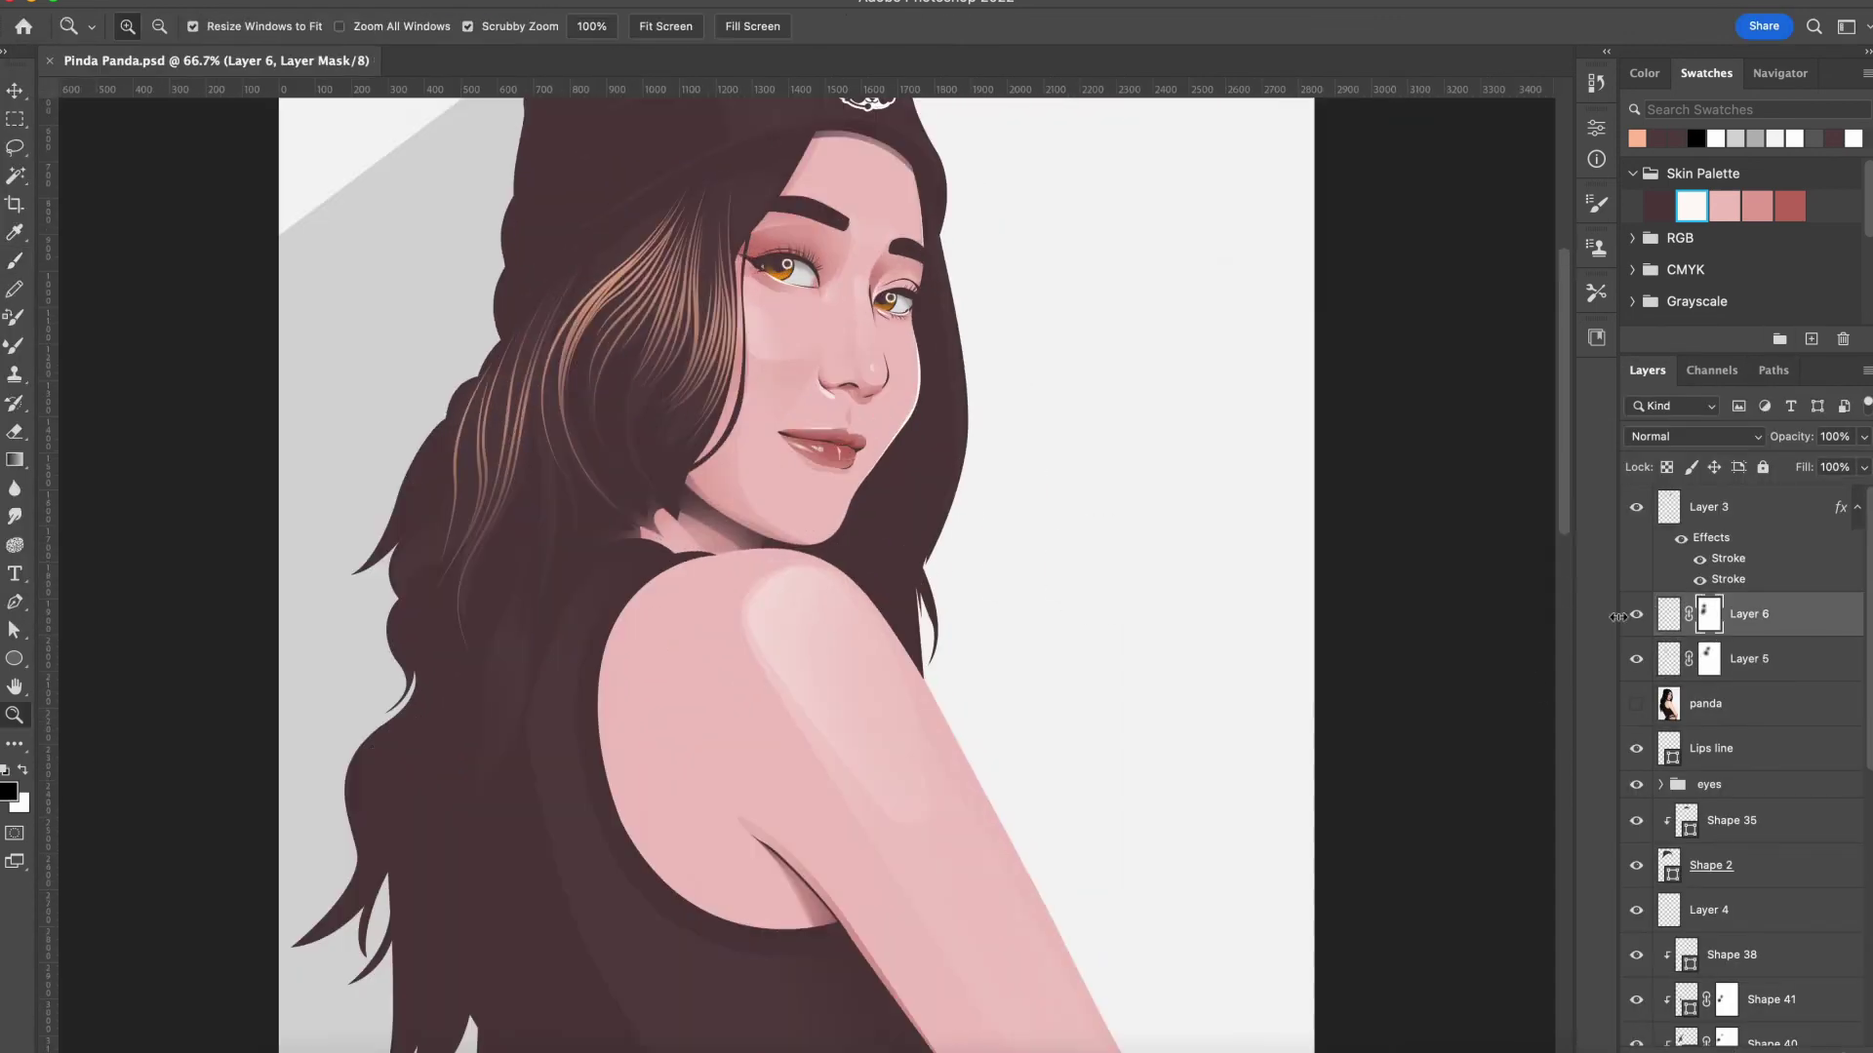
pyautogui.press('p')
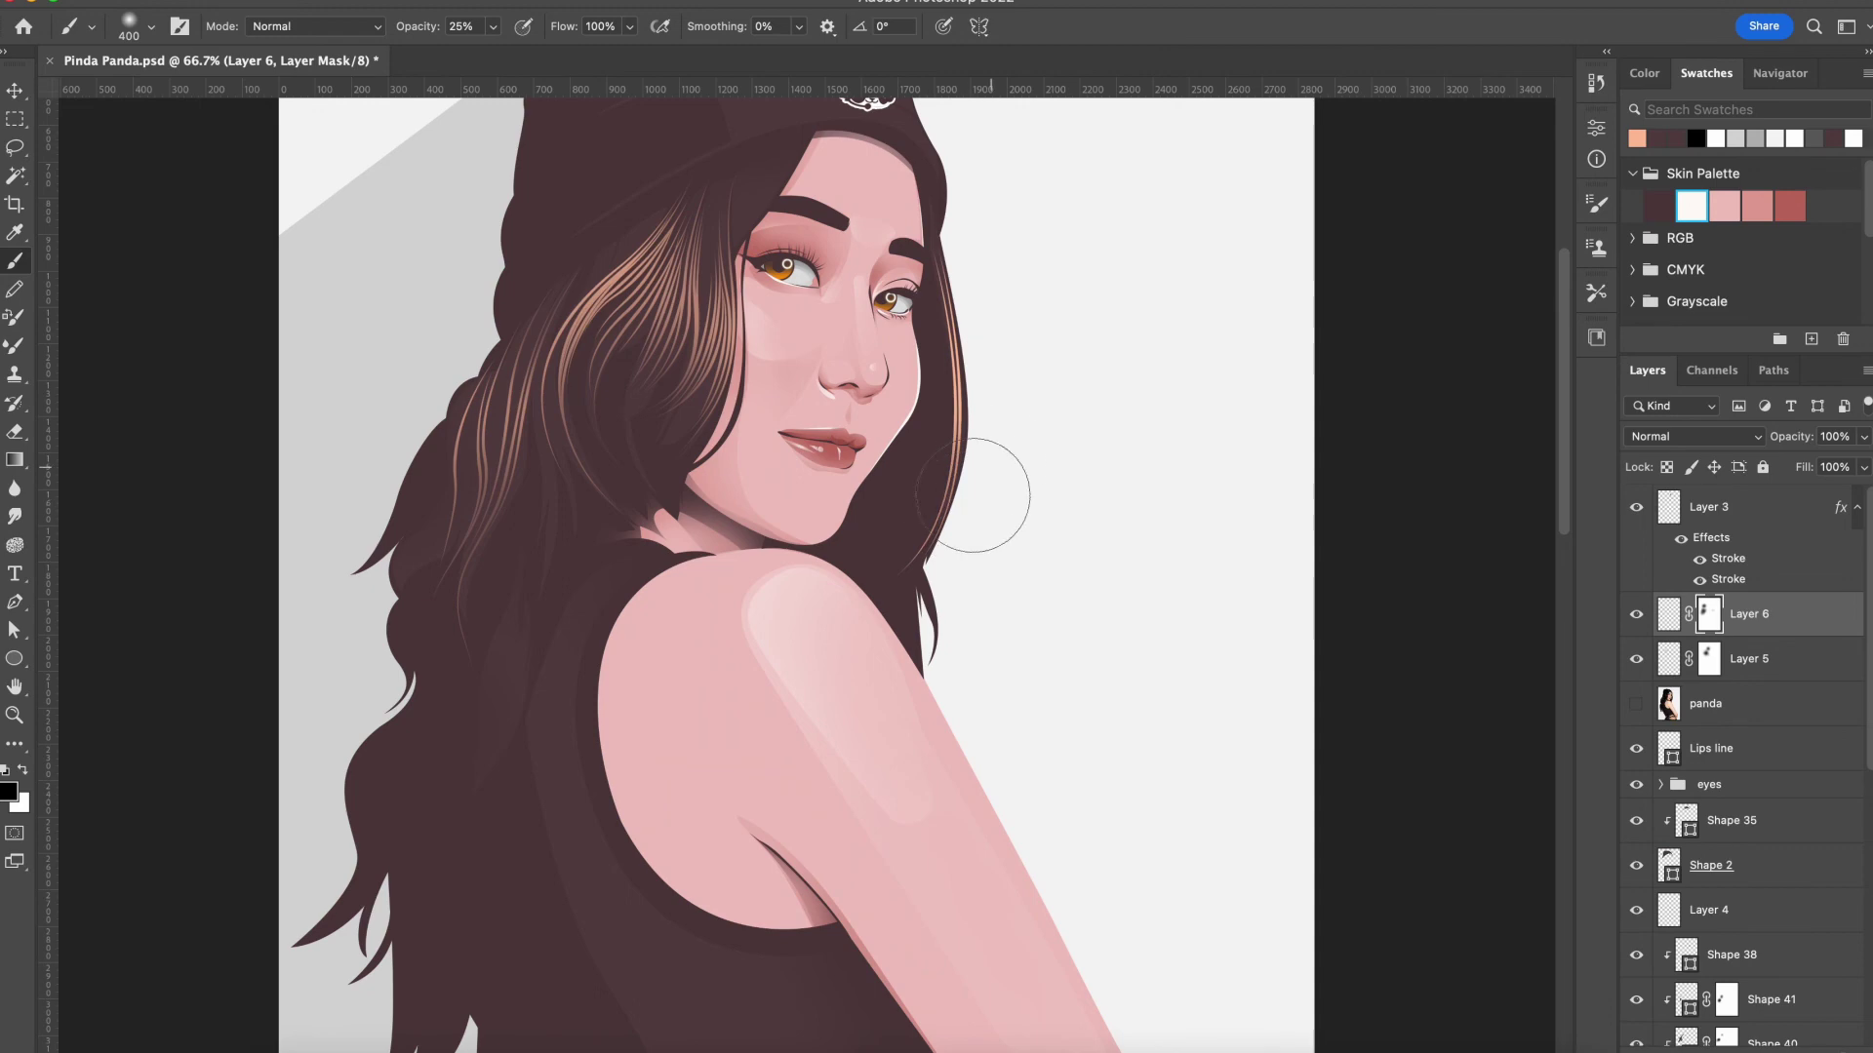
pyautogui.scroll(-3, 938, 258)
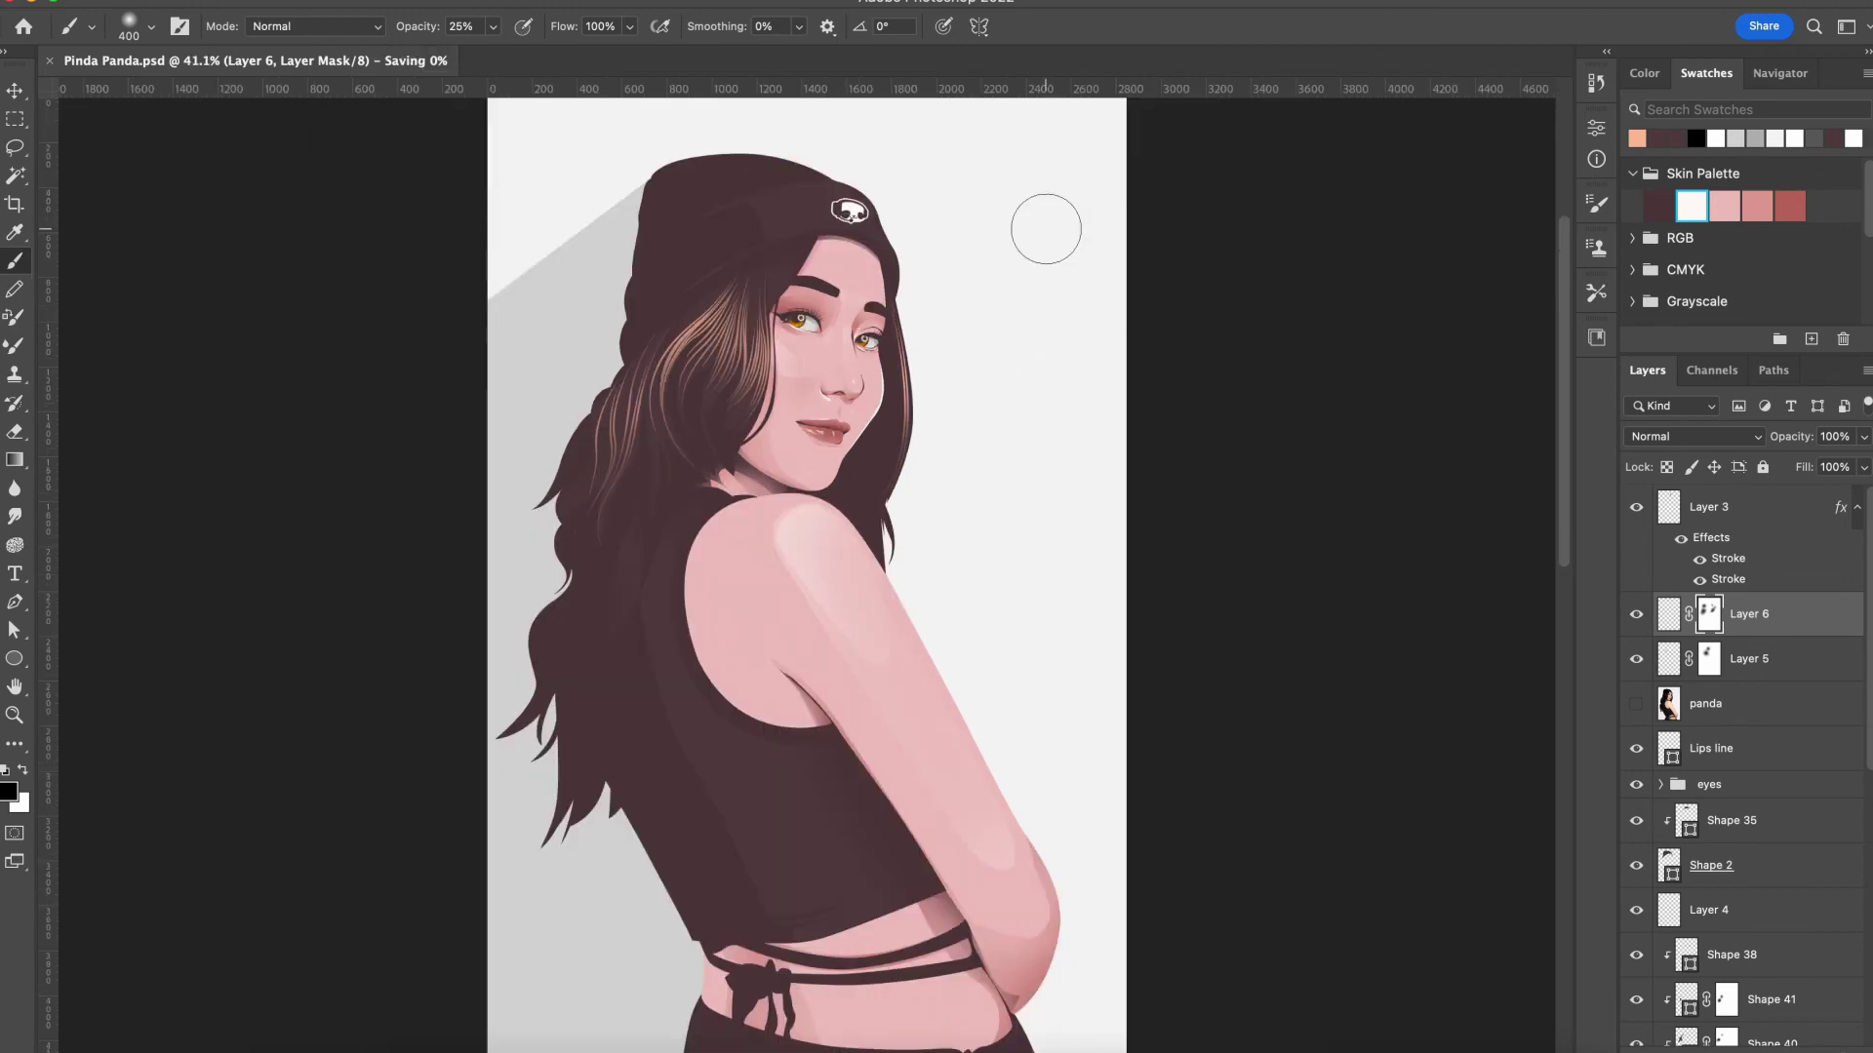